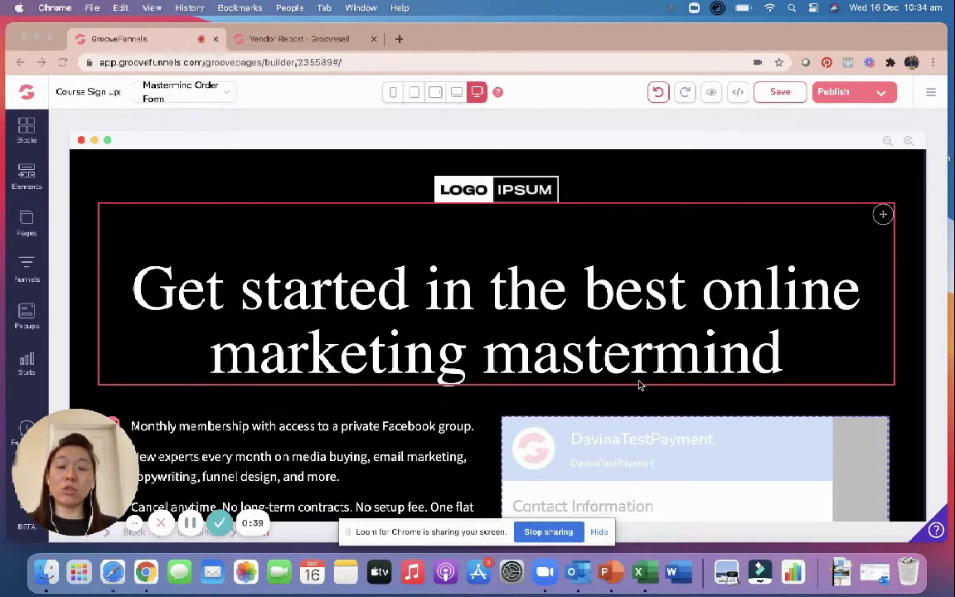
Step: Switch to the GrooveSell Vendor Report tab
{"action": "scroll", "coordinate": [544, 319], "scroll_direction": "down", "scroll_amount": 3}
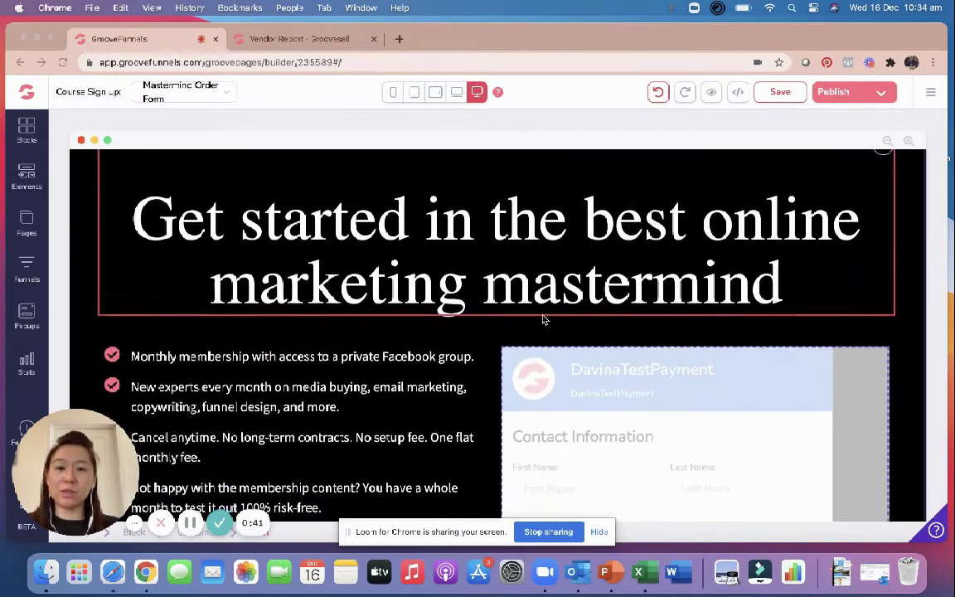
{"action": "scroll", "coordinate": [544, 320], "scroll_direction": "down", "scroll_amount": 5}
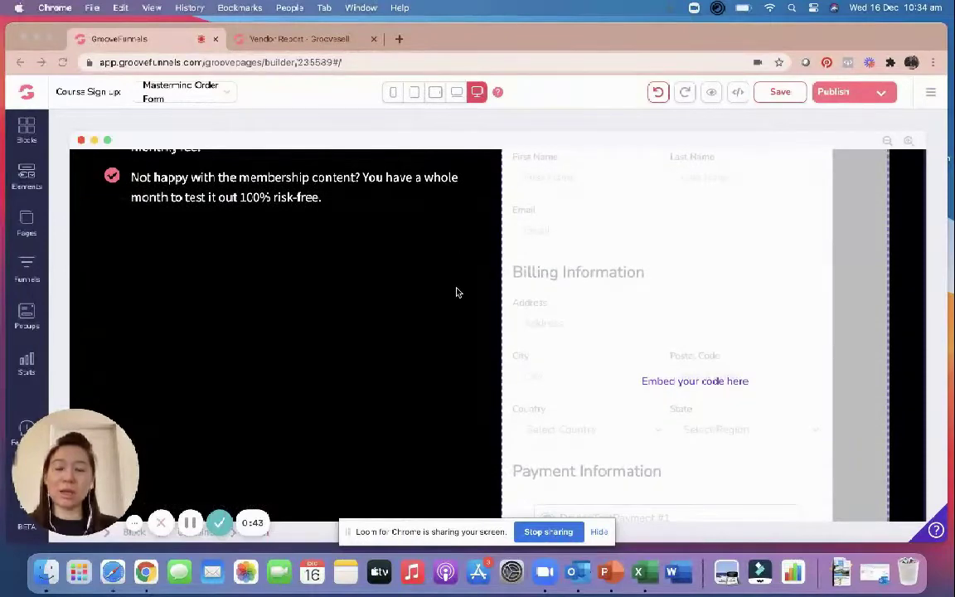
{"action": "scroll", "coordinate": [457, 292], "scroll_direction": "down", "scroll_amount": 5}
{"action": "scroll", "coordinate": [457, 293], "scroll_direction": "up", "scroll_amount": 10}
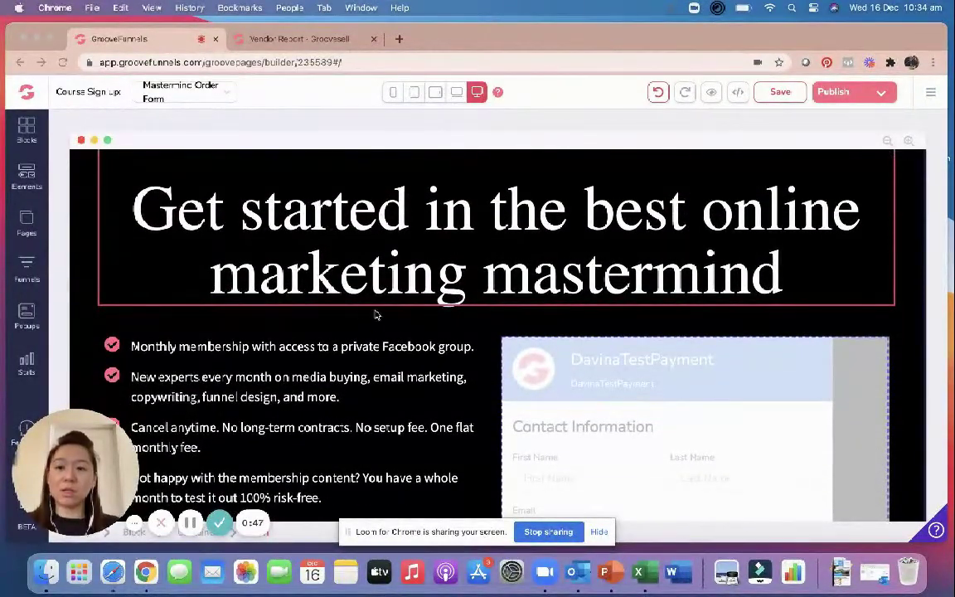
{"action": "scroll", "coordinate": [367, 411], "scroll_direction": "down", "scroll_amount": 2}
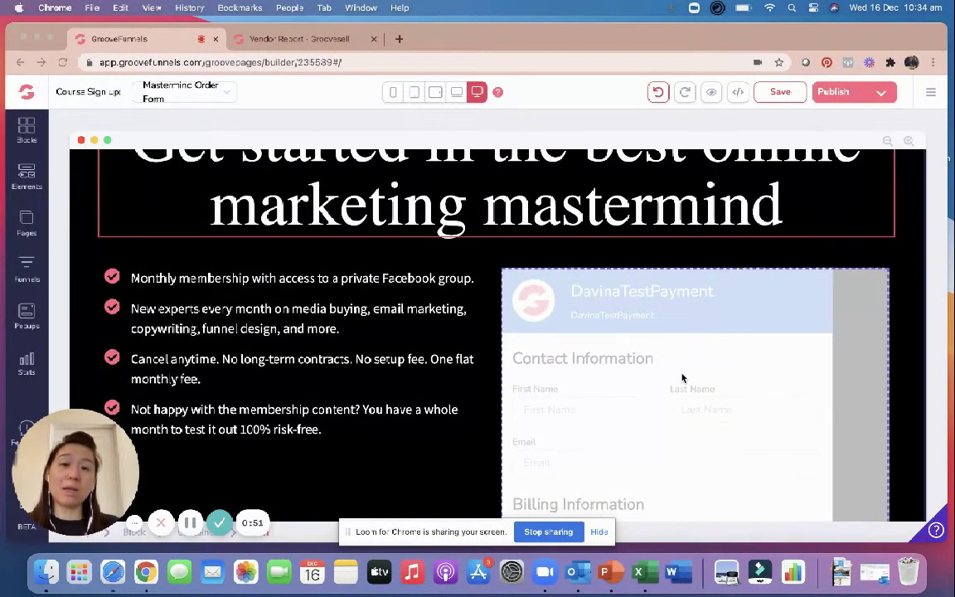
{"action": "scroll", "coordinate": [682, 379], "scroll_direction": "up", "scroll_amount": 2}
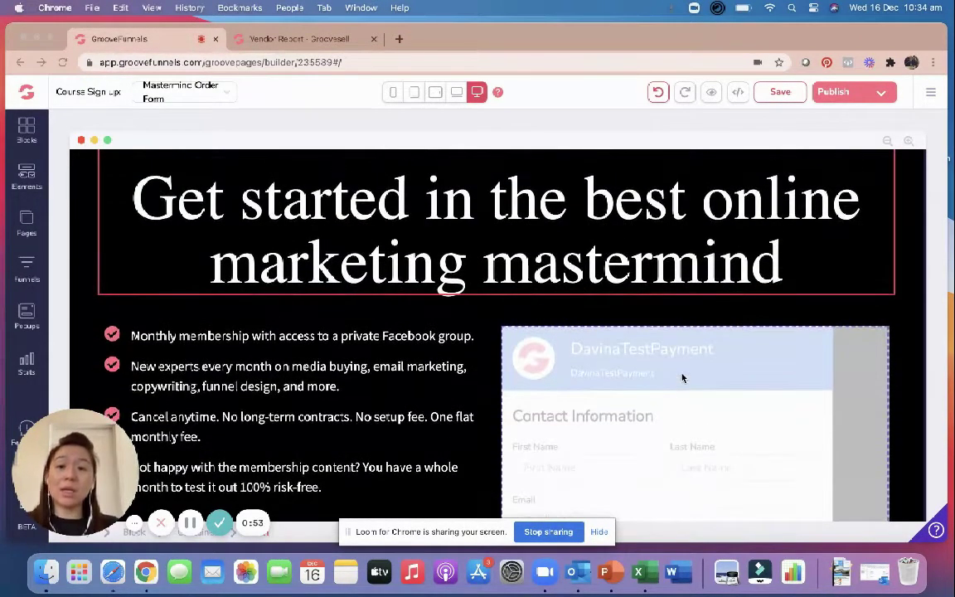
{"action": "scroll", "coordinate": [414, 325], "scroll_direction": "up", "scroll_amount": 3}
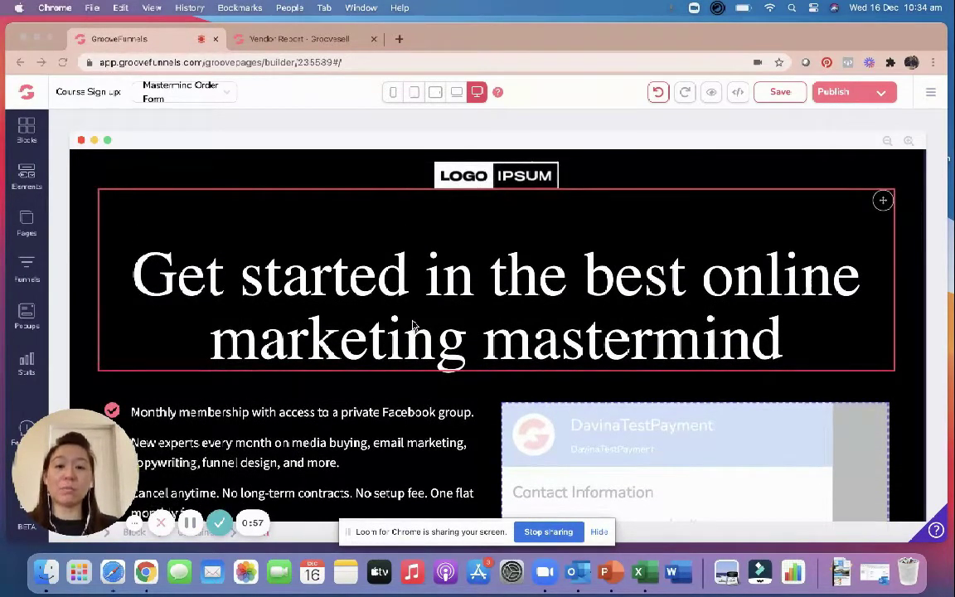
{"action": "scroll", "coordinate": [413, 324], "scroll_direction": "down", "scroll_amount": 8}
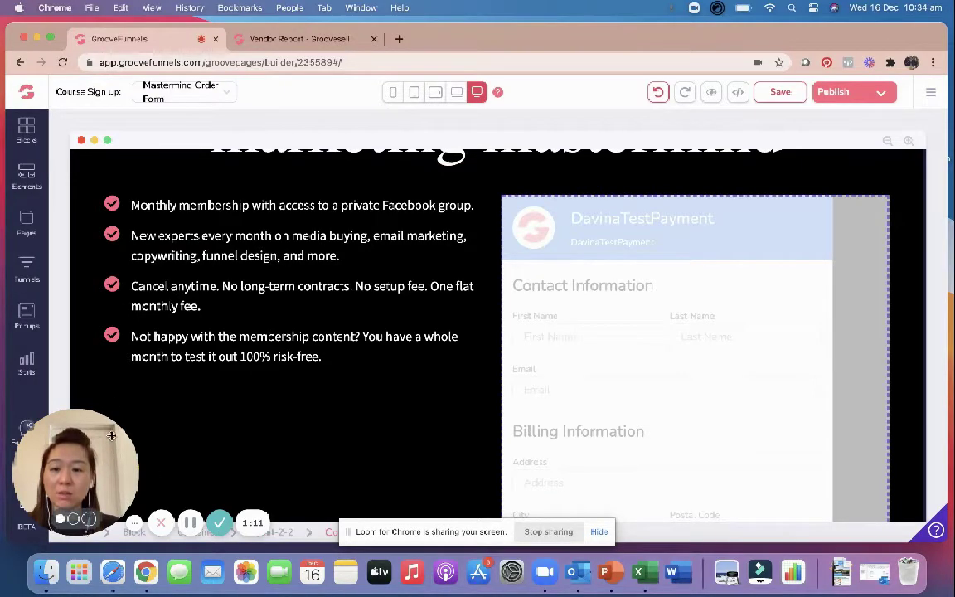
{"action": "left_click_drag", "start_coordinate": [107, 447], "coordinate": [182, 448]}
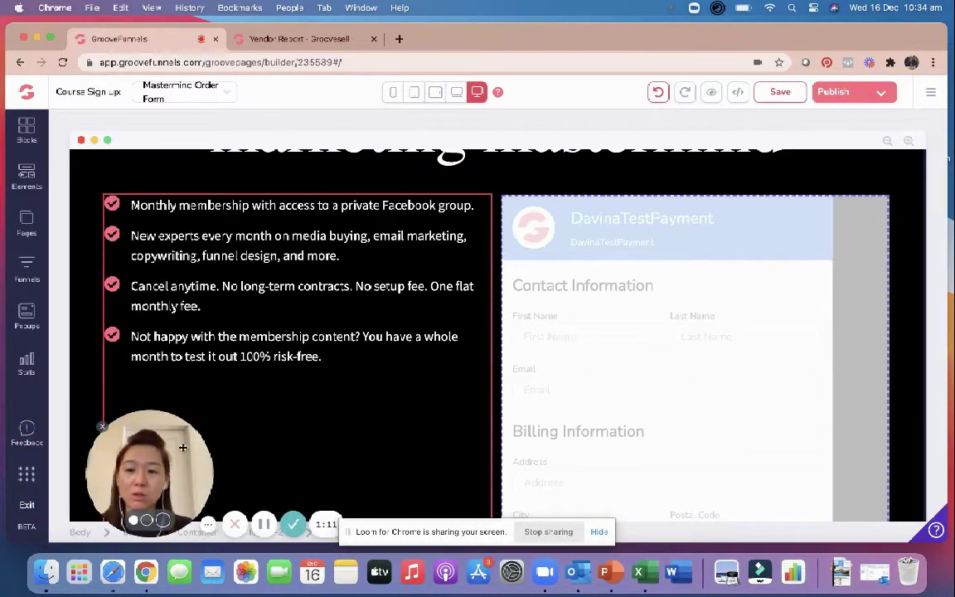
{"action": "left_click", "coordinate": [267, 40]}
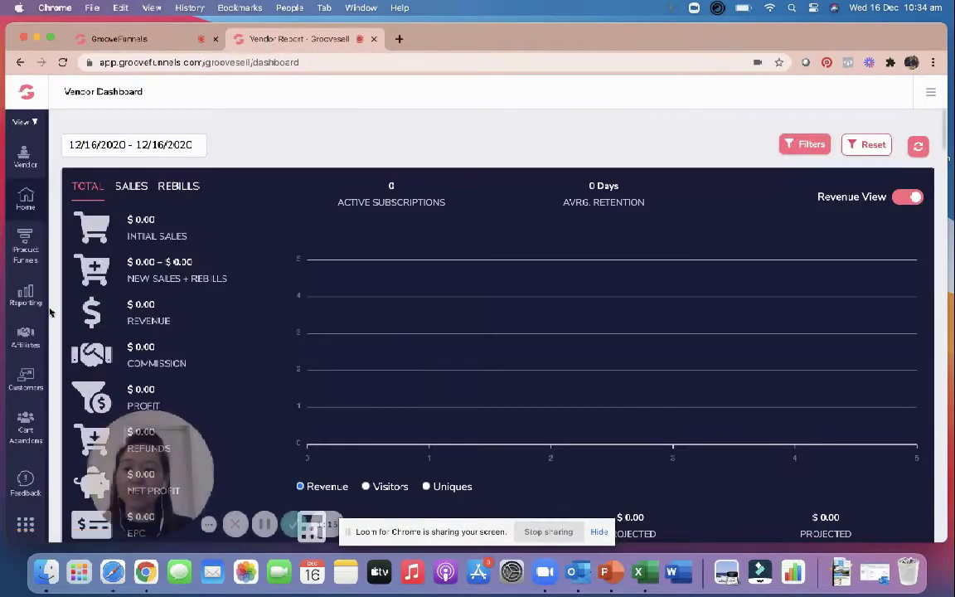
Step: Switch to GrooveSell and list its Product Funnels, including Course 1 and the test payment funnel
{"action": "left_click", "coordinate": [26, 526]}
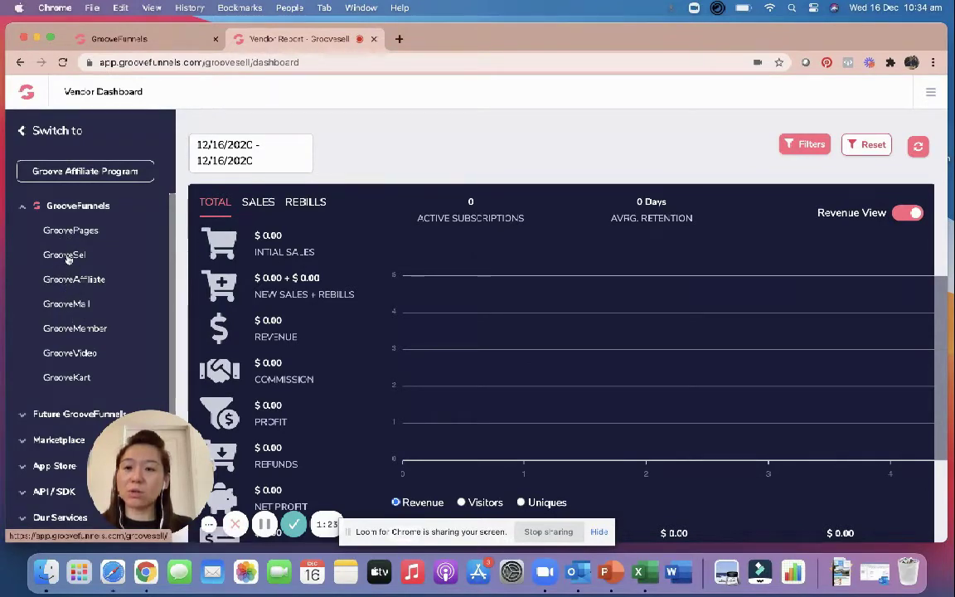
{"action": "left_click", "coordinate": [68, 255]}
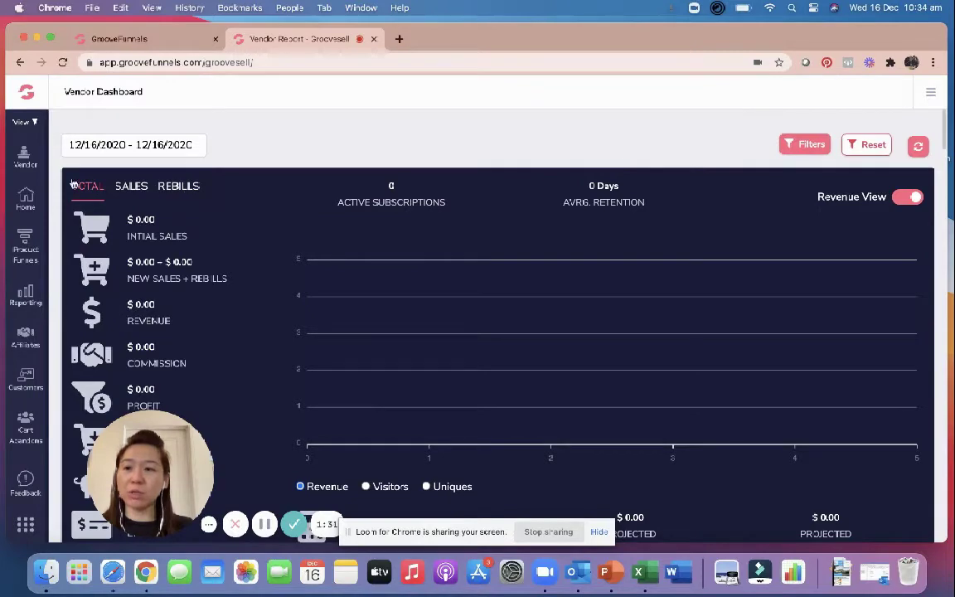
{"action": "left_click", "coordinate": [24, 238]}
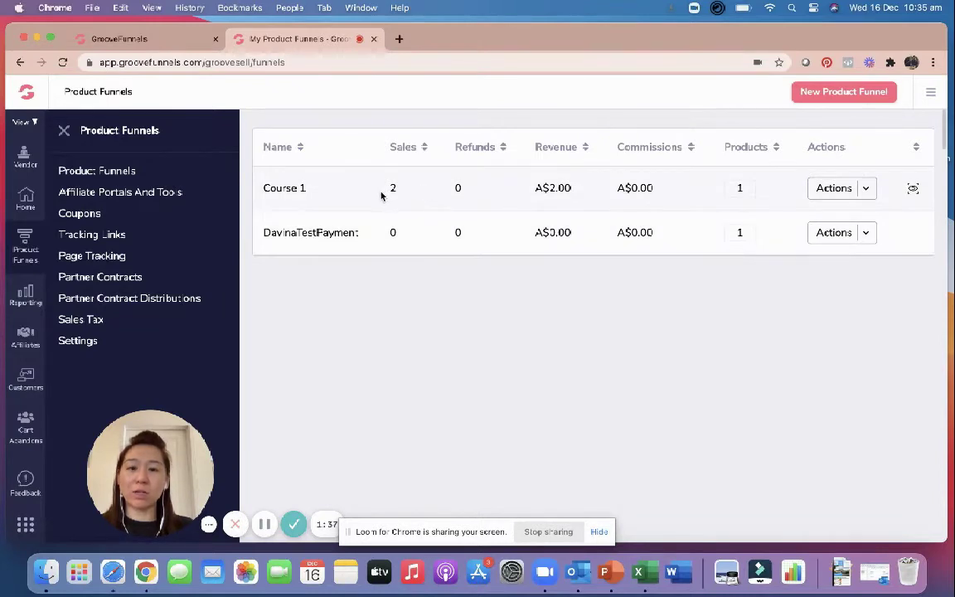
{"action": "mouse_move", "coordinate": [211, 432]}
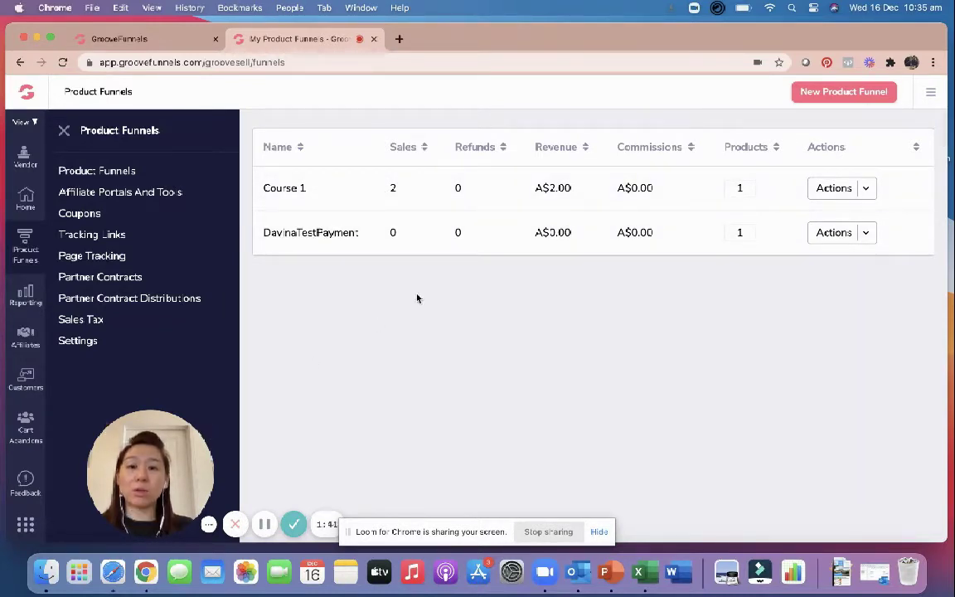
Step: Start a new product funnel: internal name 'Eftpost Davina', name 'Eftpos Davina', description 'Eftpos Davina'
{"action": "left_click", "coordinate": [830, 94]}
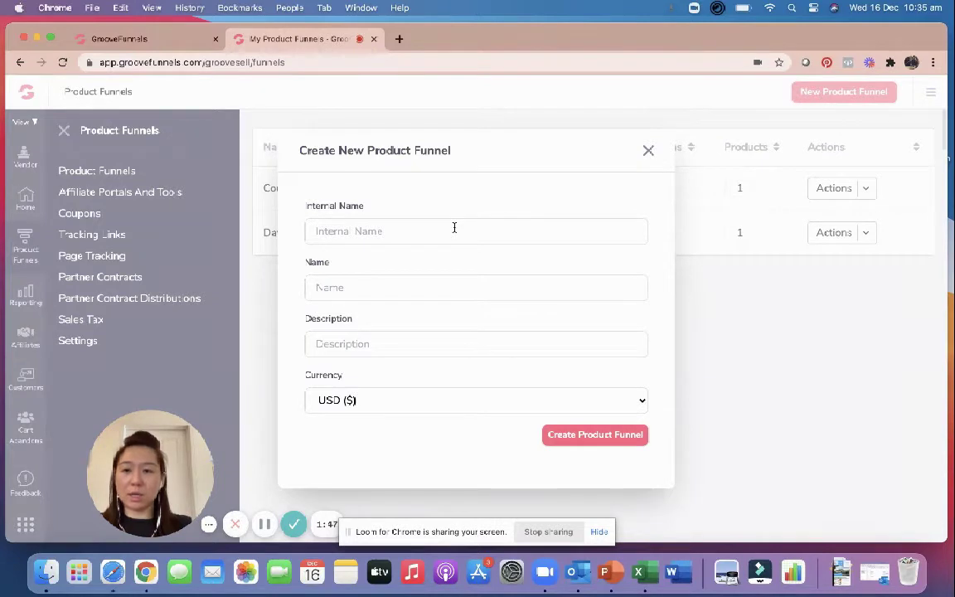
{"action": "type", "text": "Eft"}
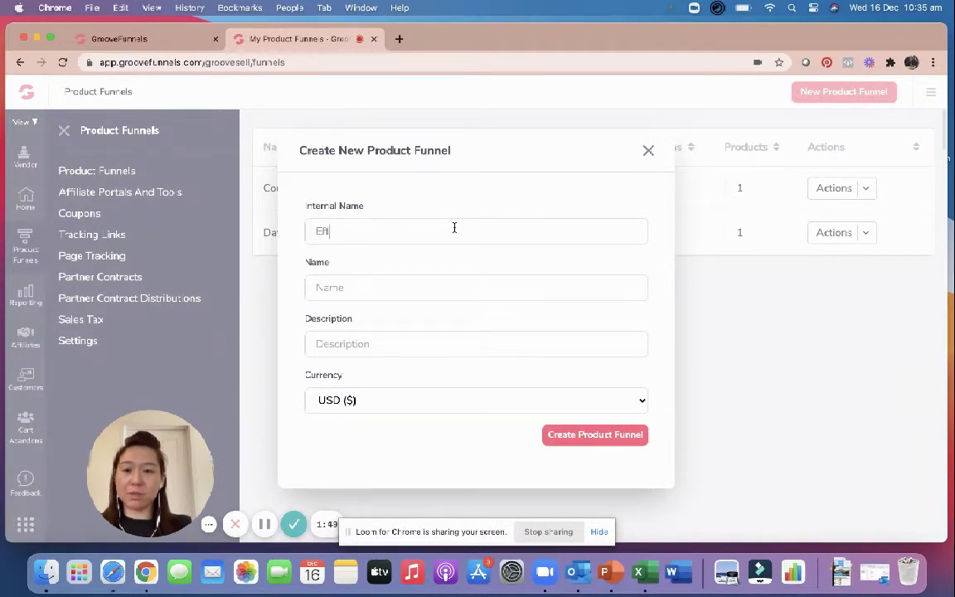
{"action": "type", "text": "post Davina"}
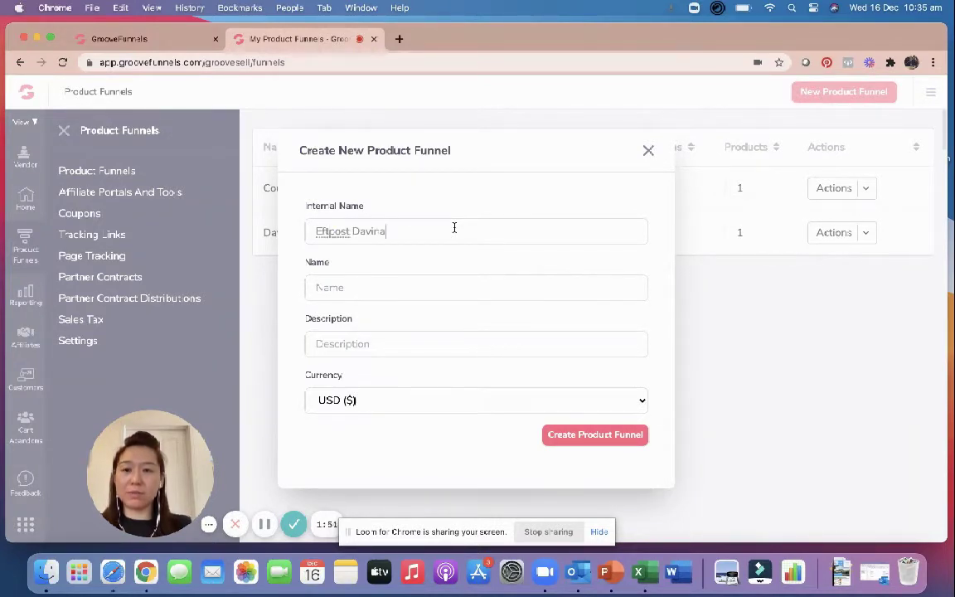
{"action": "key", "text": "Tab"}
{"action": "type", "text": "Eftpo"}
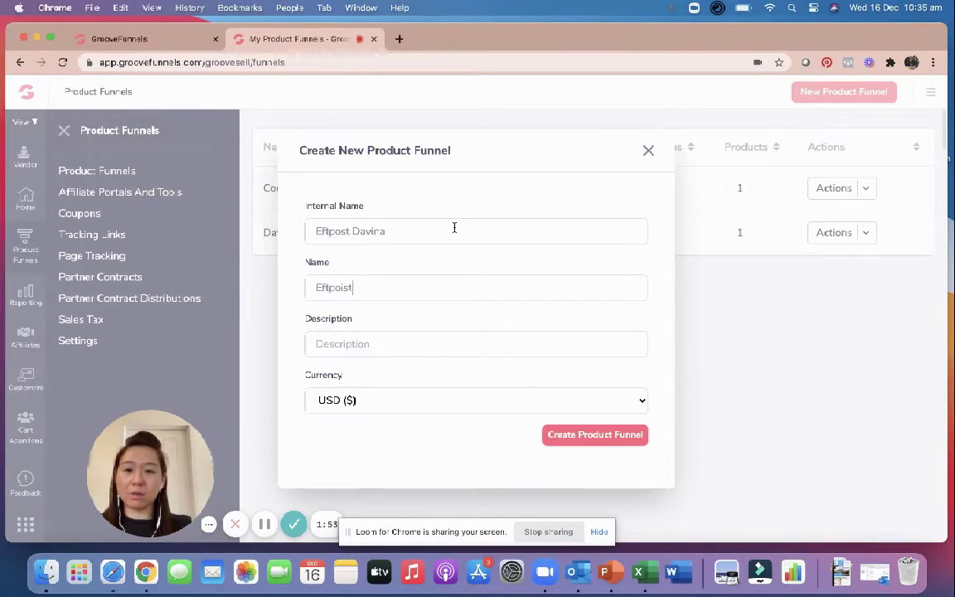
{"action": "type", "text": "s Davina"}
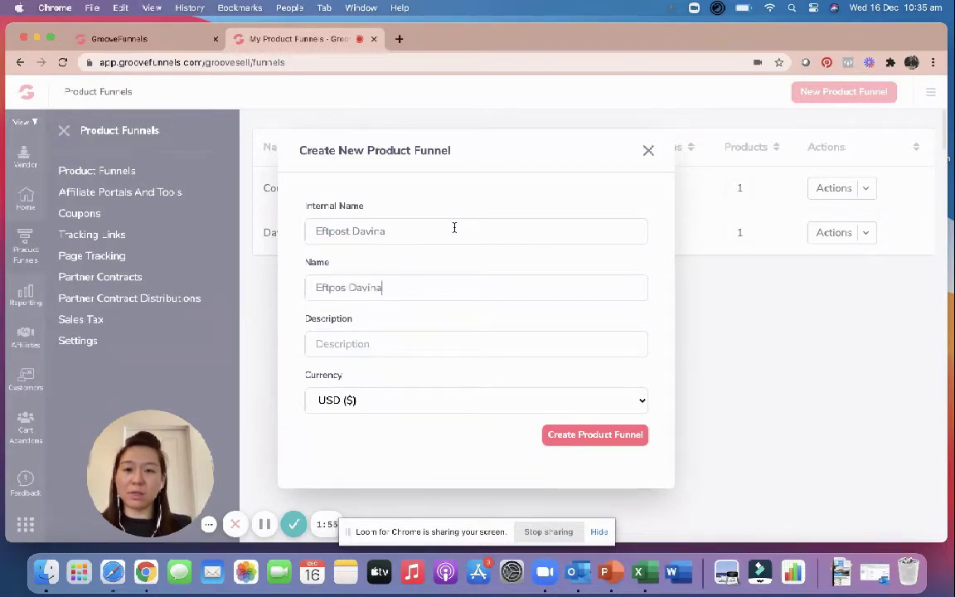
{"action": "key", "text": "Tab"}
{"action": "type", "text": "Eftpo"}
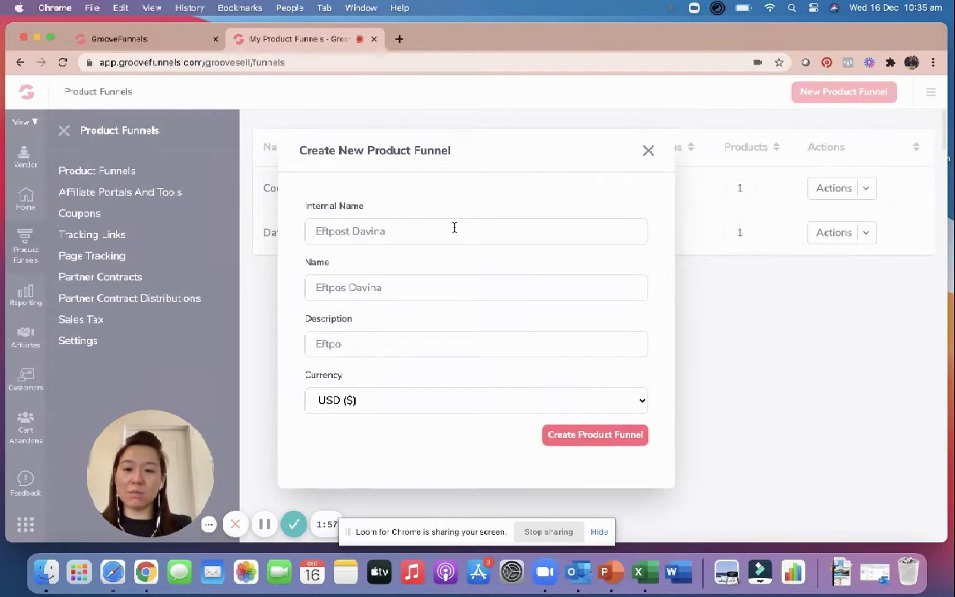
{"action": "type", "text": "st"}
{"action": "key", "text": "BackSpace"}
{"action": "type", "text": "D"}
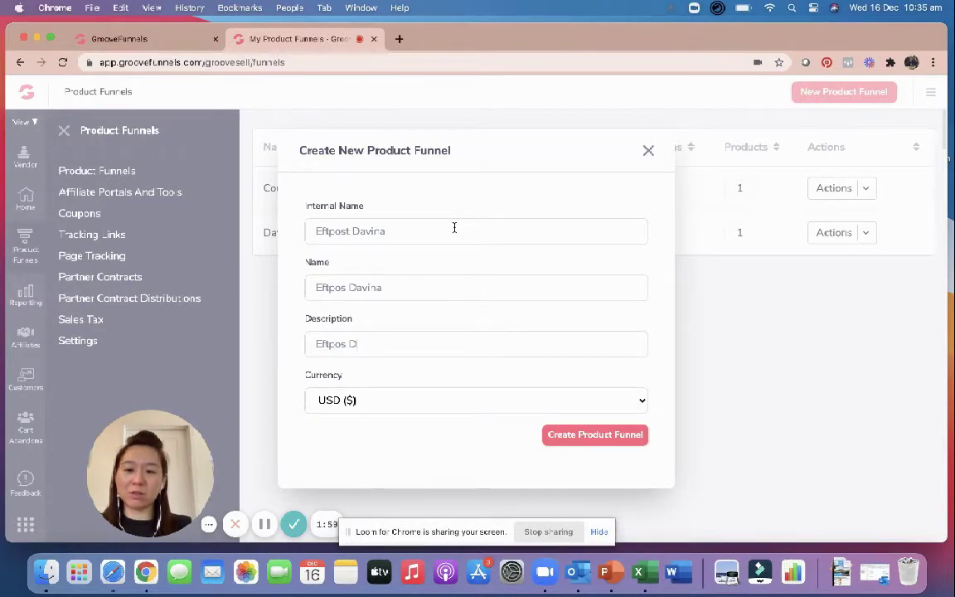
{"action": "type", "text": "avina"}
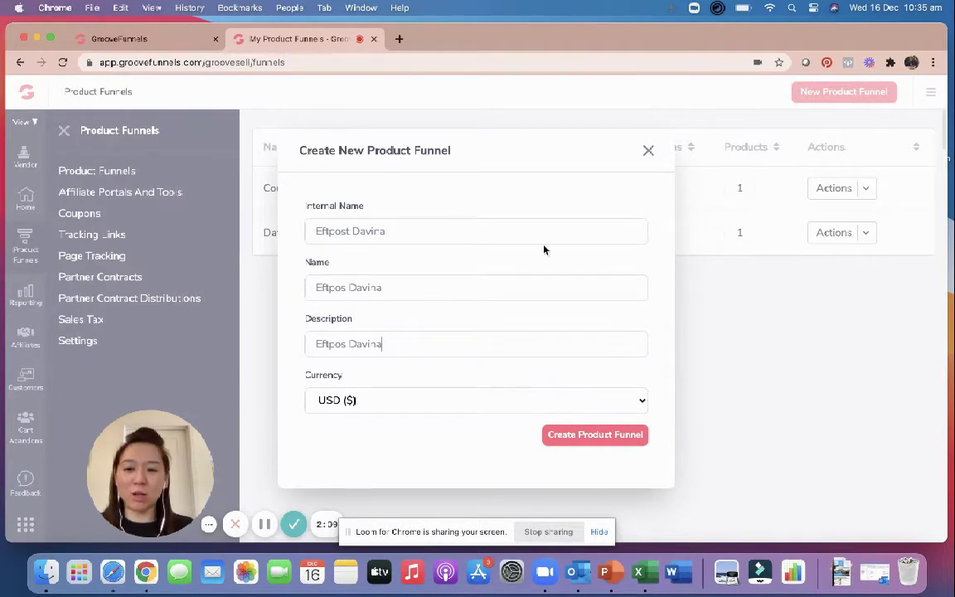
{"action": "left_click", "coordinate": [390, 406]}
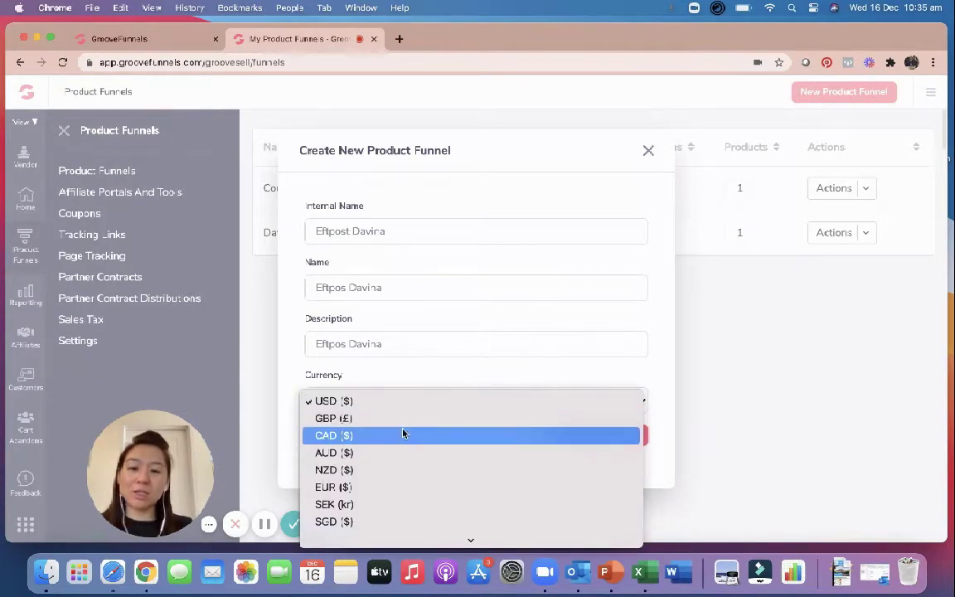
Step: Change the new Eftpos funnel's currency from USD to AUD ($)
{"action": "scroll", "coordinate": [402, 444], "scroll_direction": "down", "scroll_amount": 2}
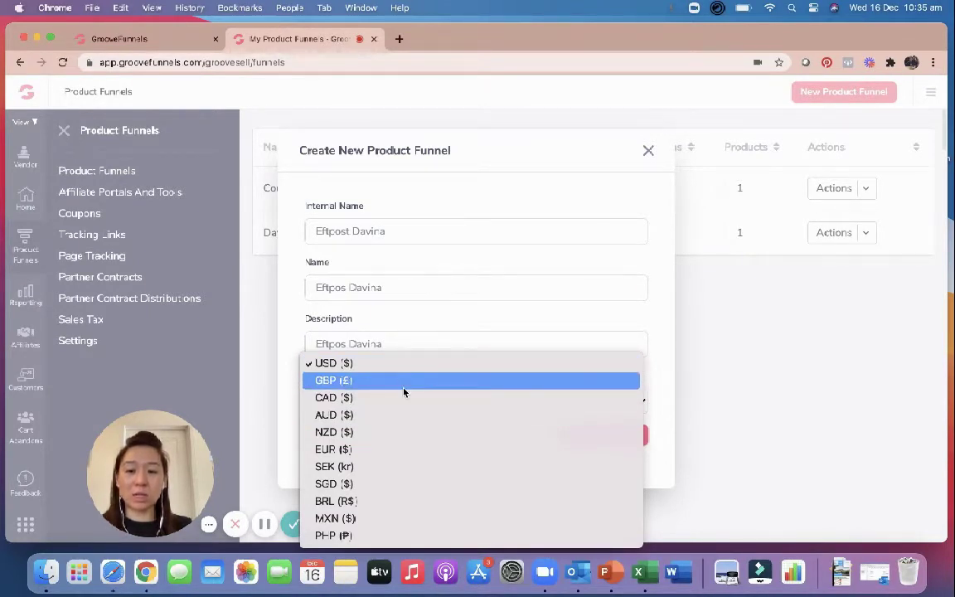
{"action": "left_click", "coordinate": [408, 417]}
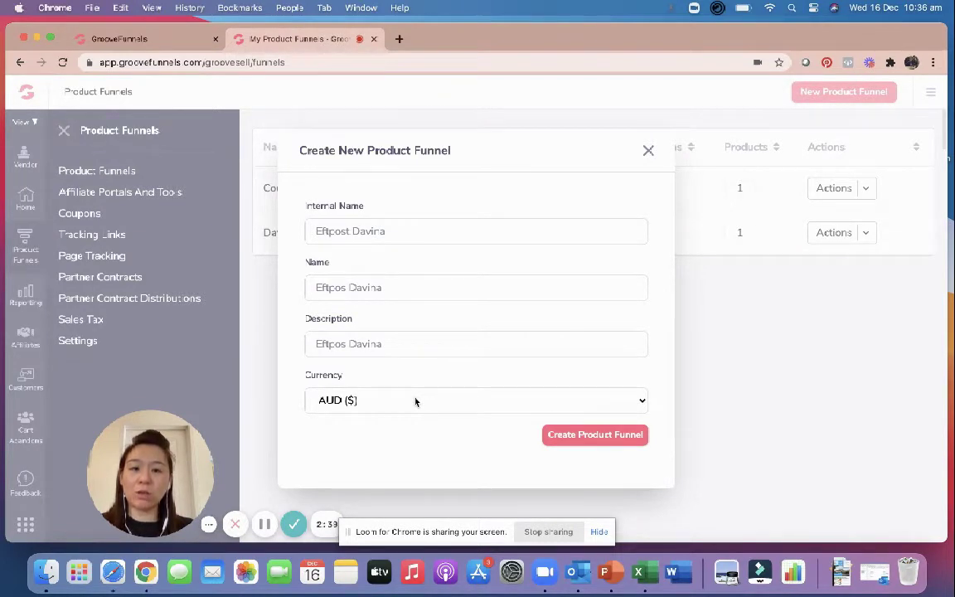
{"action": "left_click", "coordinate": [416, 401]}
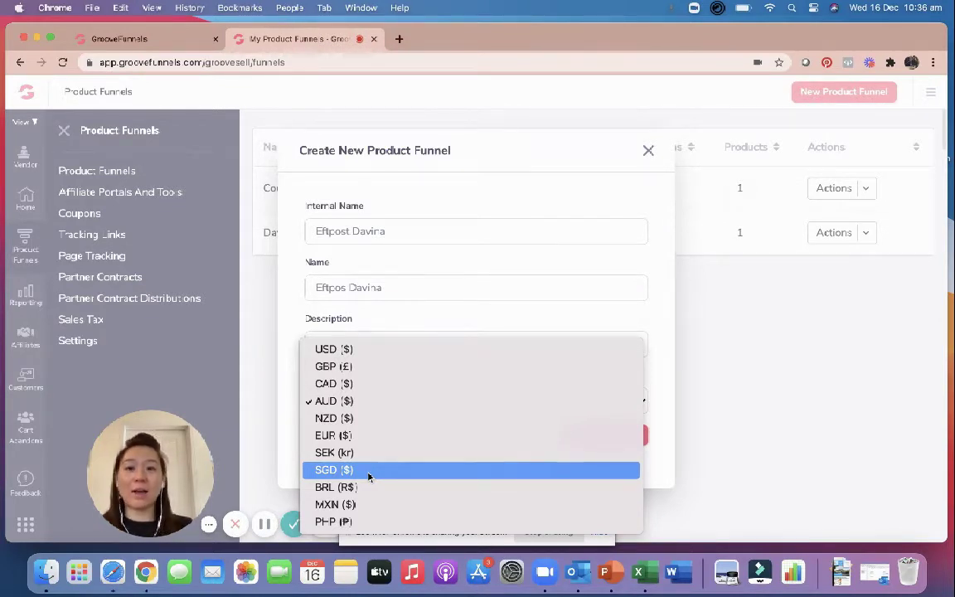
{"action": "left_click", "coordinate": [379, 402]}
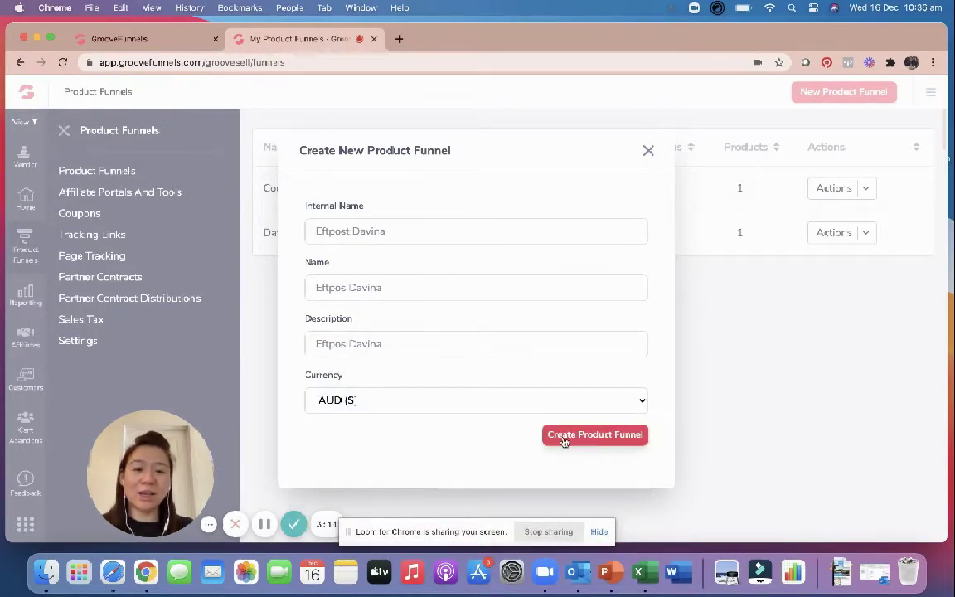
Step: Create the Eftpos funnel and open its Eftpos product for editing
{"action": "left_click", "coordinate": [563, 441]}
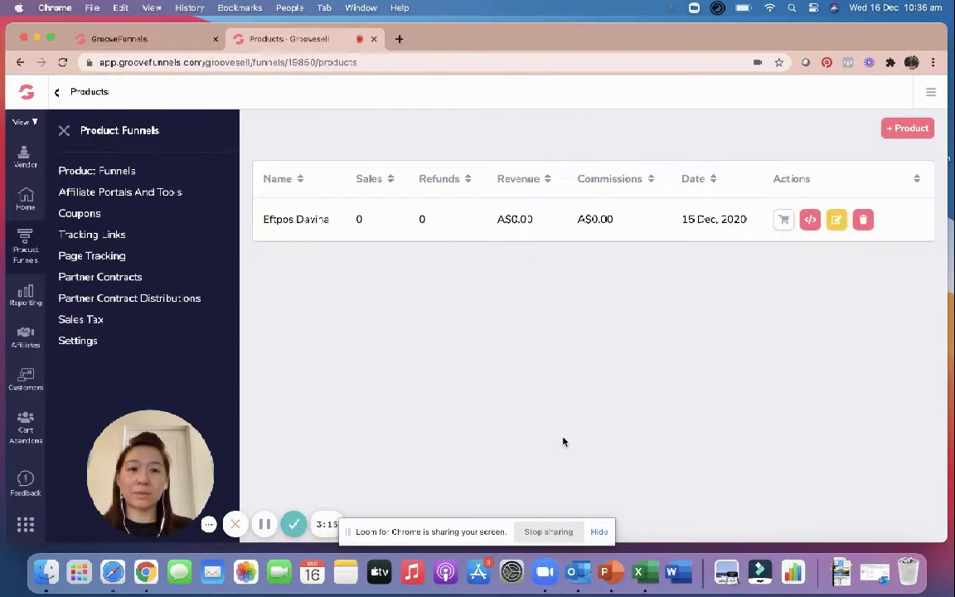
{"action": "left_click", "coordinate": [837, 220]}
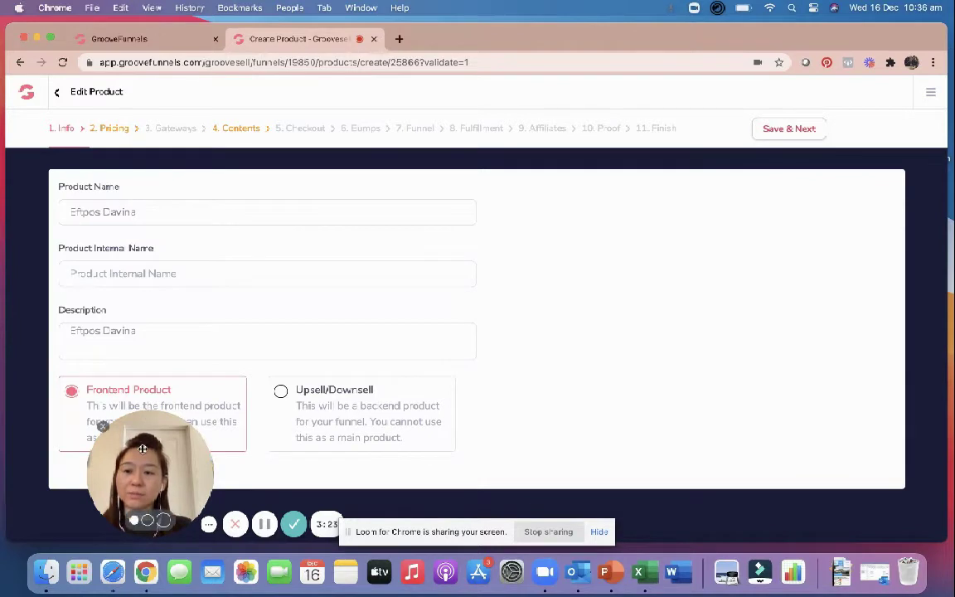
{"action": "left_click_drag", "start_coordinate": [142, 449], "coordinate": [733, 470]}
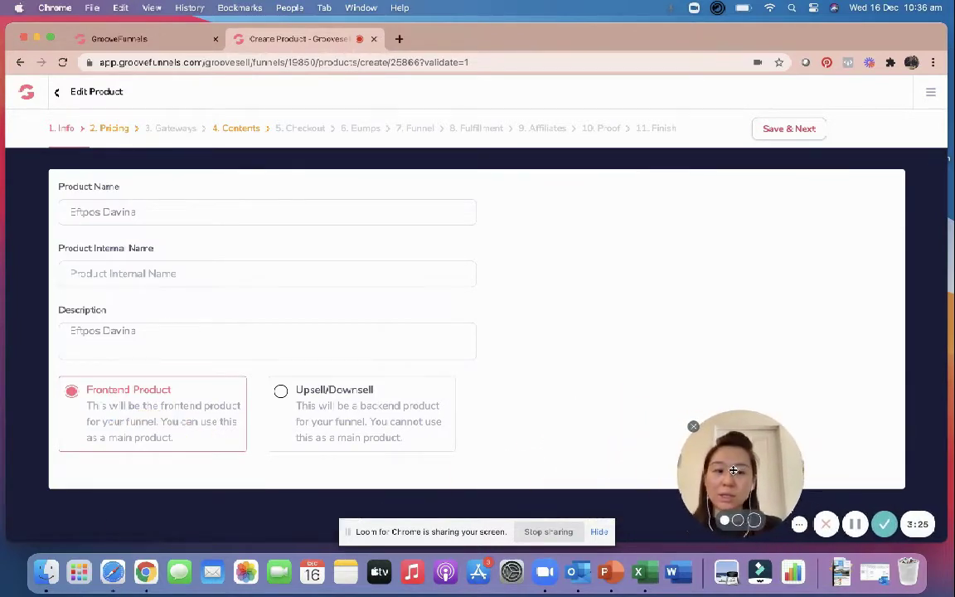
Step: Correct the product internal name to 'Eftpos Davina' and save the info to reach Pricing
{"action": "left_click", "coordinate": [91, 273]}
{"action": "type", "text": "Eftpost"}
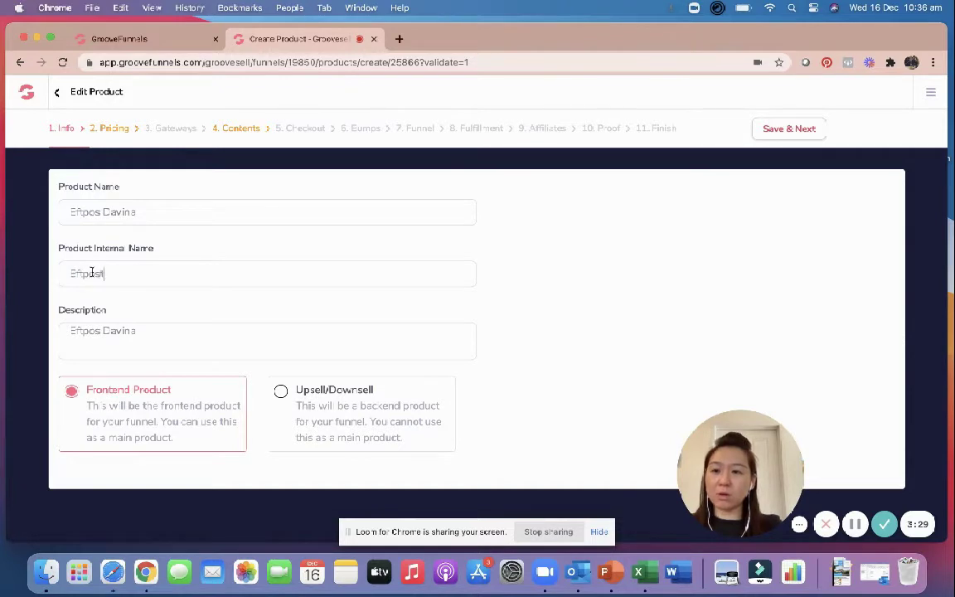
{"action": "key", "text": "BackSpace"}
{"action": "type", "text": "CAv"}
{"action": "key", "text": "BackSpace"}
{"action": "key", "text": "BackSpace"}
{"action": "key", "text": "BackSpace"}
{"action": "key", "text": "BackSpace"}
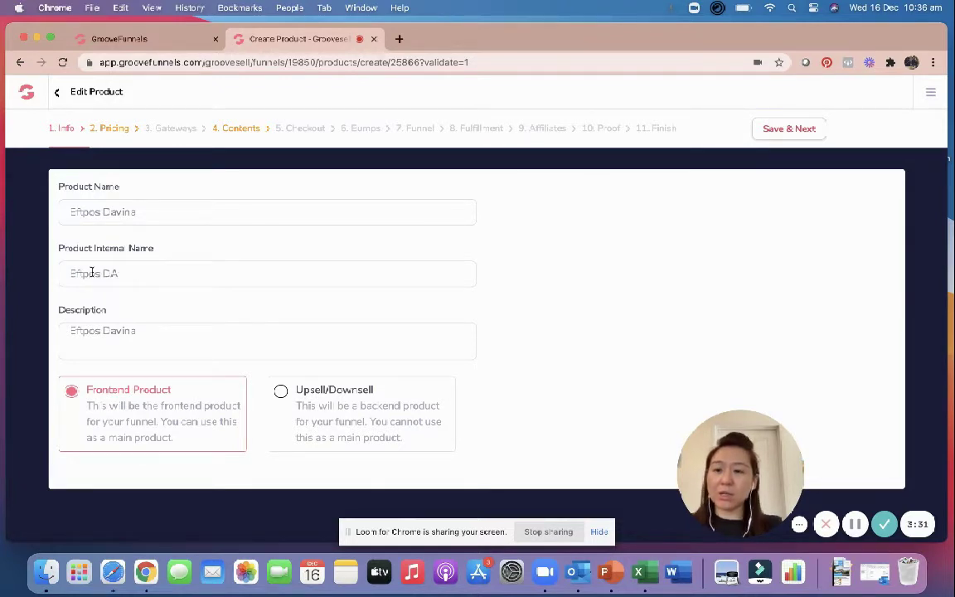
{"action": "type", "text": "avina"}
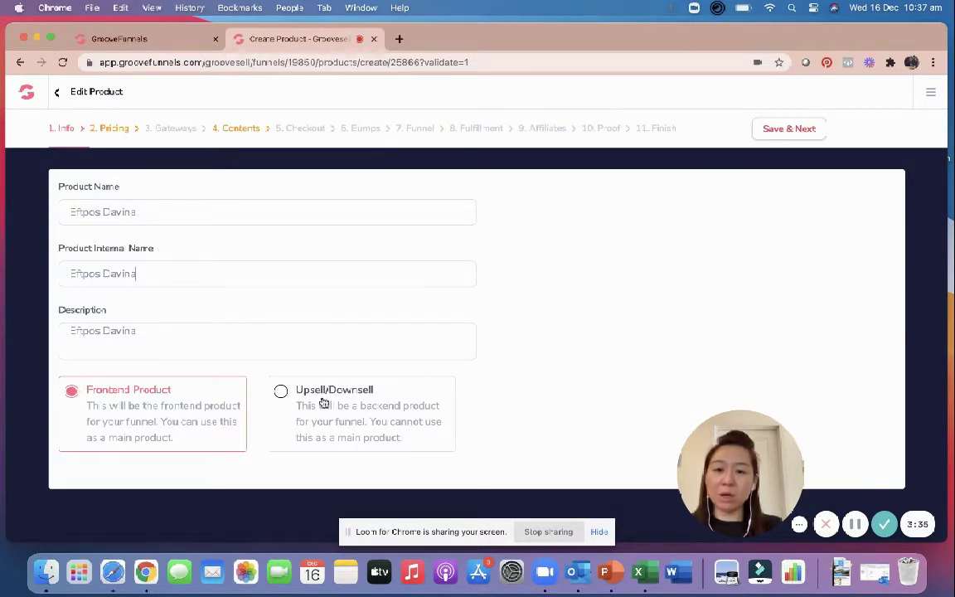
{"action": "left_click", "coordinate": [799, 131]}
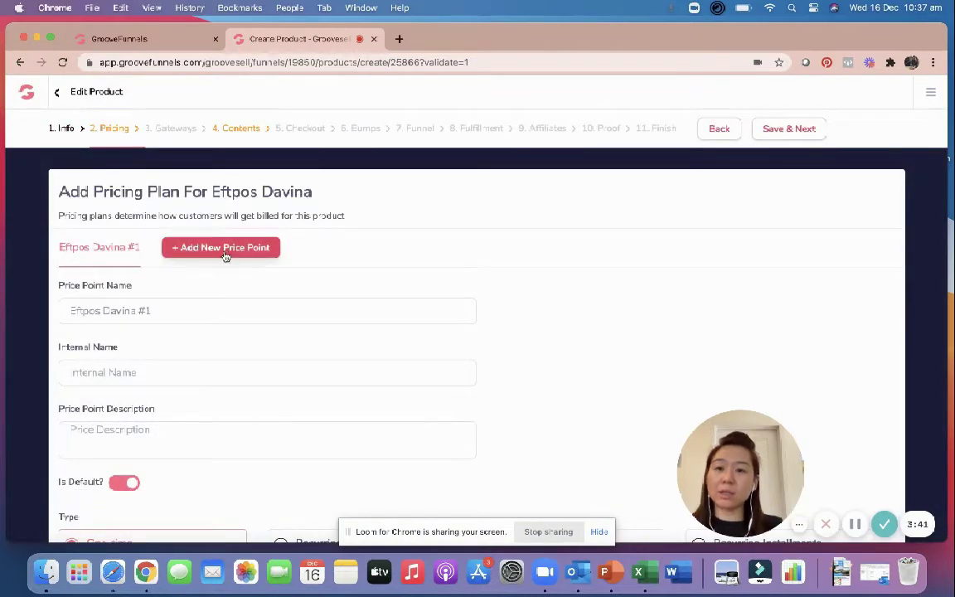
Step: Give the price point internal name 'Eftpost Davina' and description 'Eftpos Davina', checking the A$1.00 price
{"action": "left_click", "coordinate": [176, 375]}
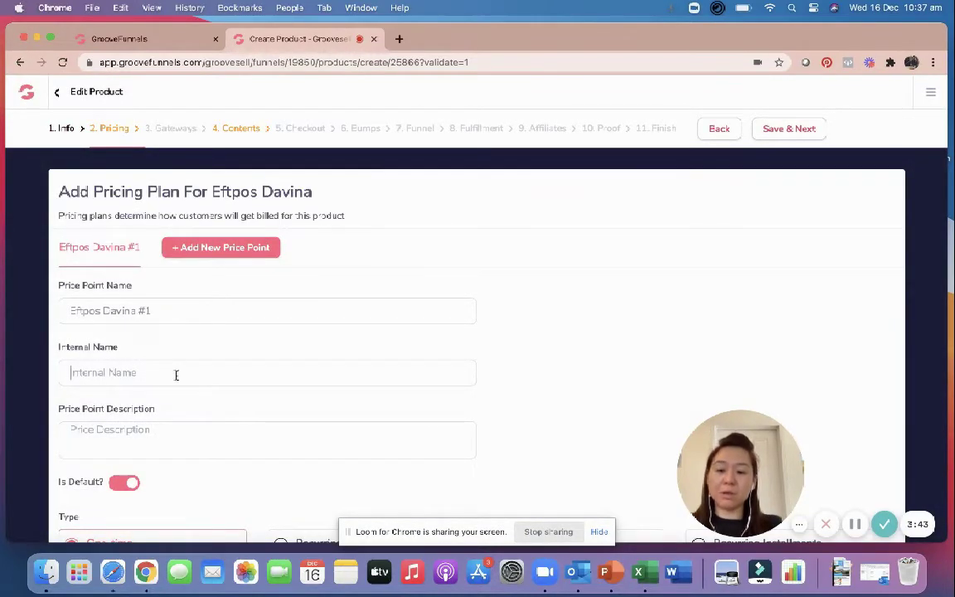
{"action": "type", "text": "Eftpost Davina"}
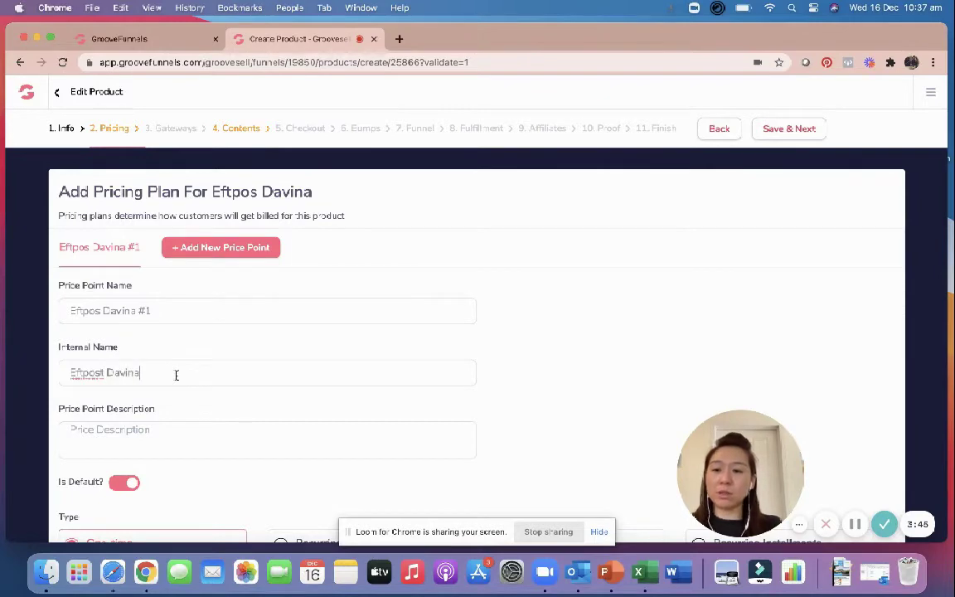
{"action": "key", "text": "Tab"}
{"action": "type", "text": "Eftpos"}
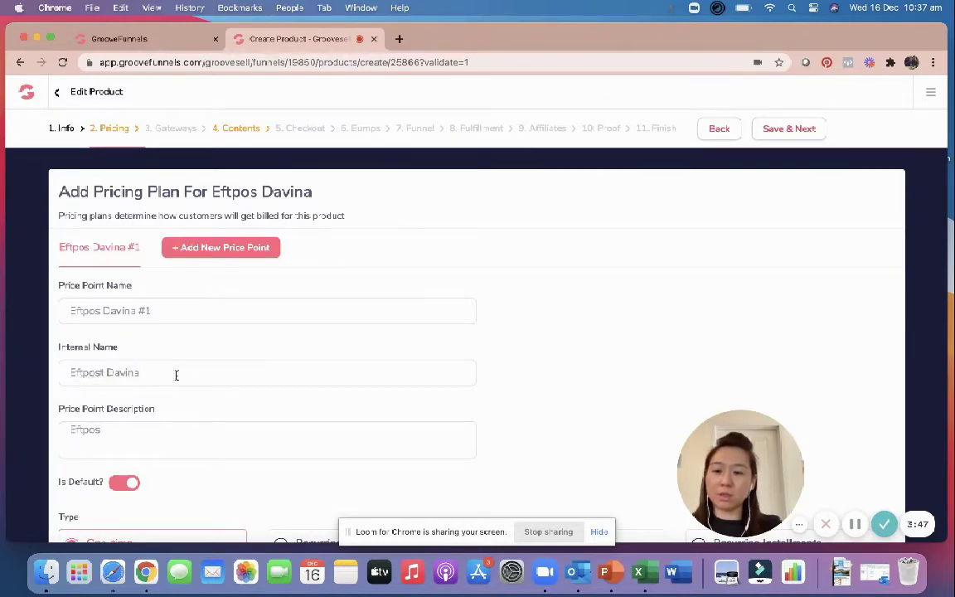
{"action": "type", "text": " Davina"}
{"action": "scroll", "coordinate": [204, 420], "scroll_direction": "down", "scroll_amount": 5}
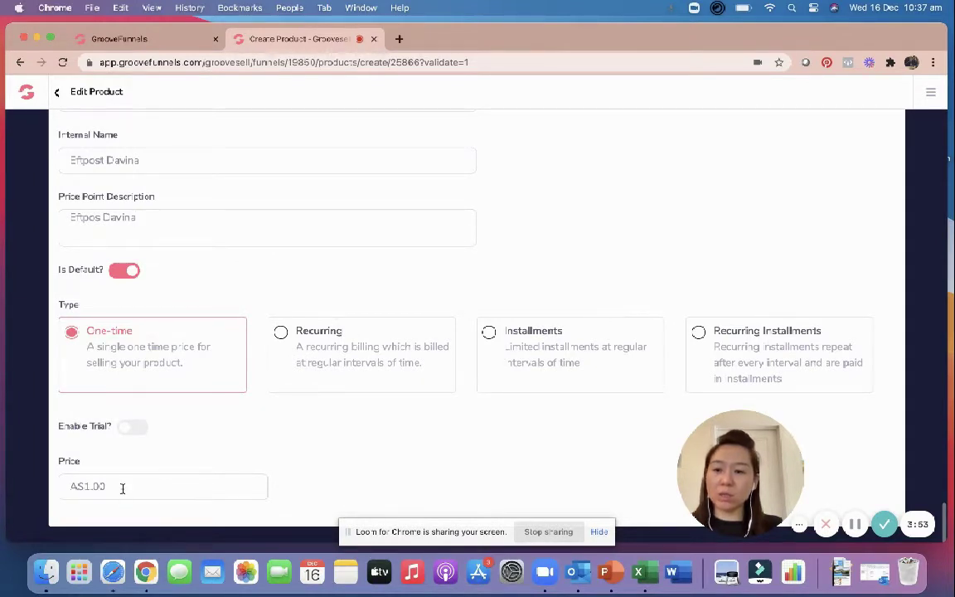
{"action": "scroll", "coordinate": [122, 488], "scroll_direction": "up", "scroll_amount": 5}
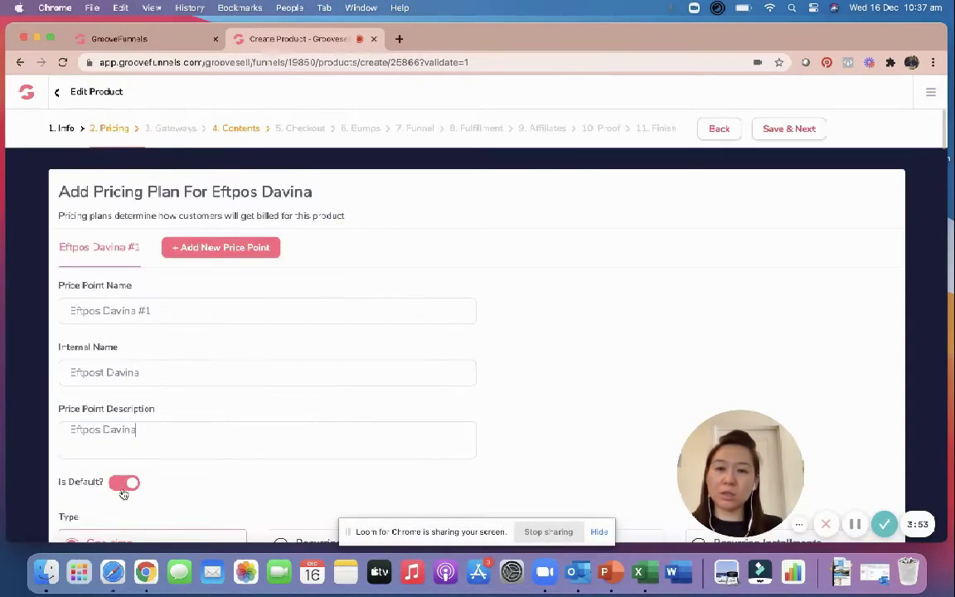
Step: Save the pricing plan and review the payment gateways already set up
{"action": "left_click", "coordinate": [777, 133]}
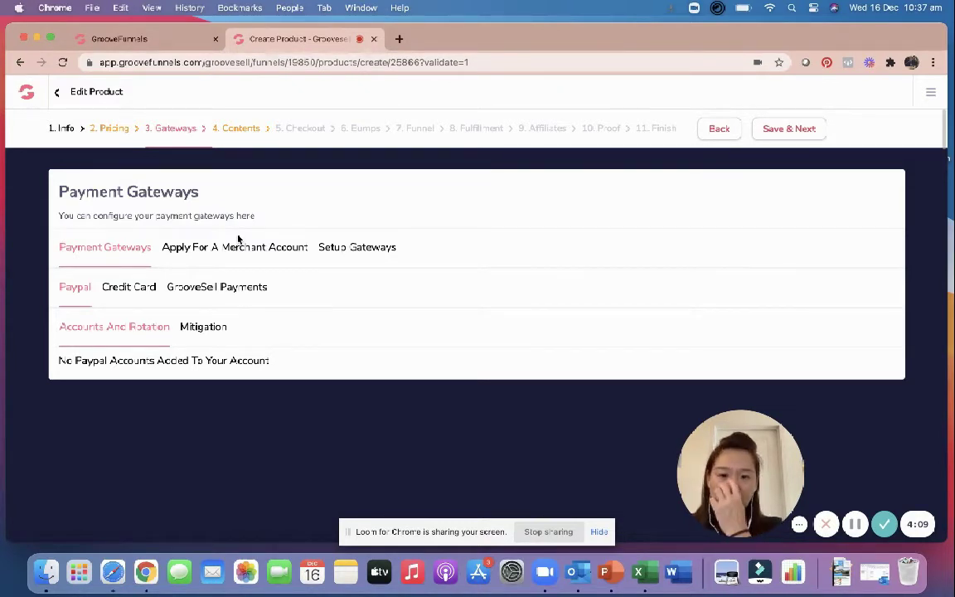
{"action": "left_click", "coordinate": [131, 290]}
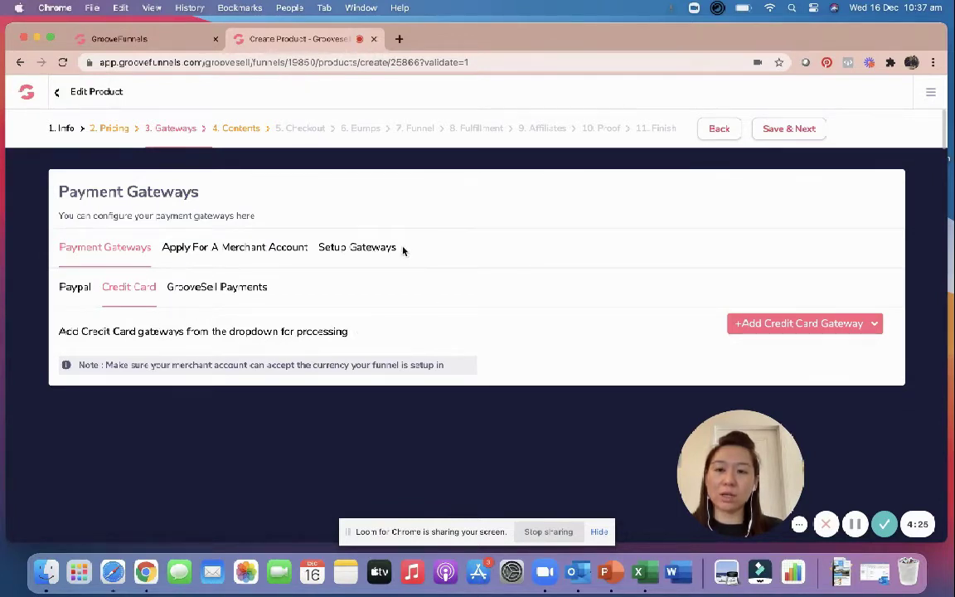
{"action": "left_click", "coordinate": [361, 253]}
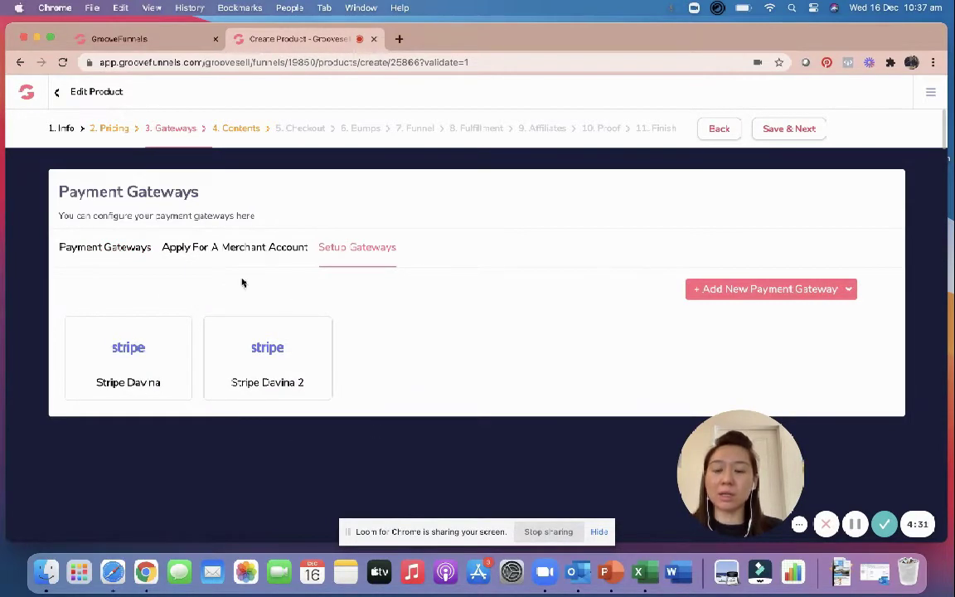
Step: Add a new Stripe payment gateway and bring up the Stripe dashboard tab
{"action": "left_click", "coordinate": [825, 292]}
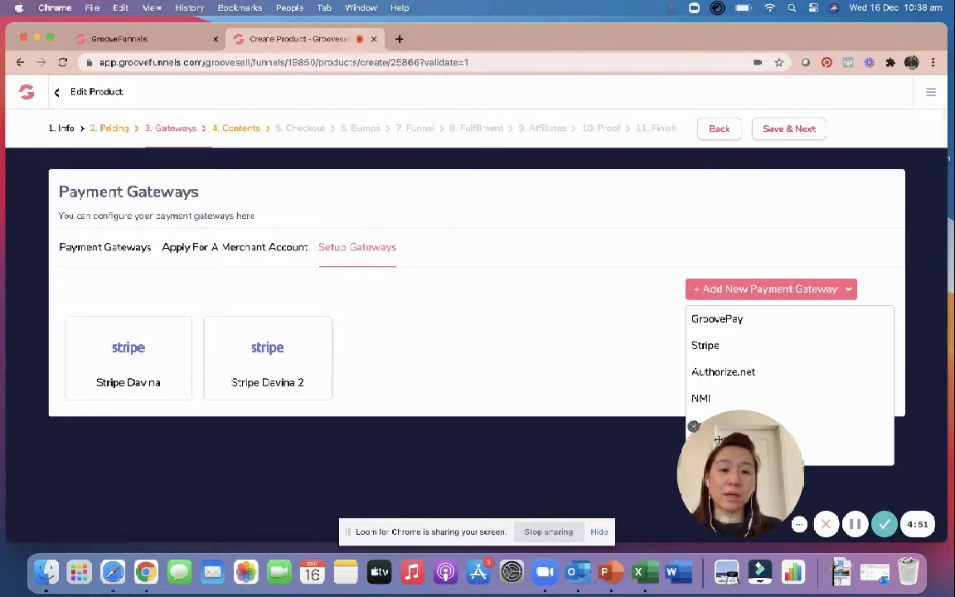
{"action": "left_click_drag", "start_coordinate": [719, 440], "coordinate": [530, 423]}
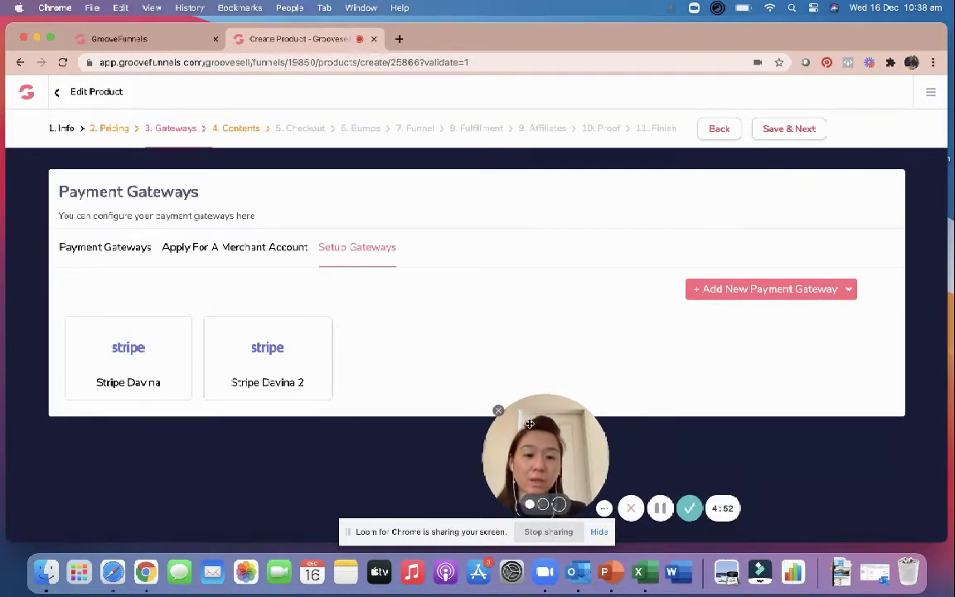
{"action": "left_click", "coordinate": [788, 292]}
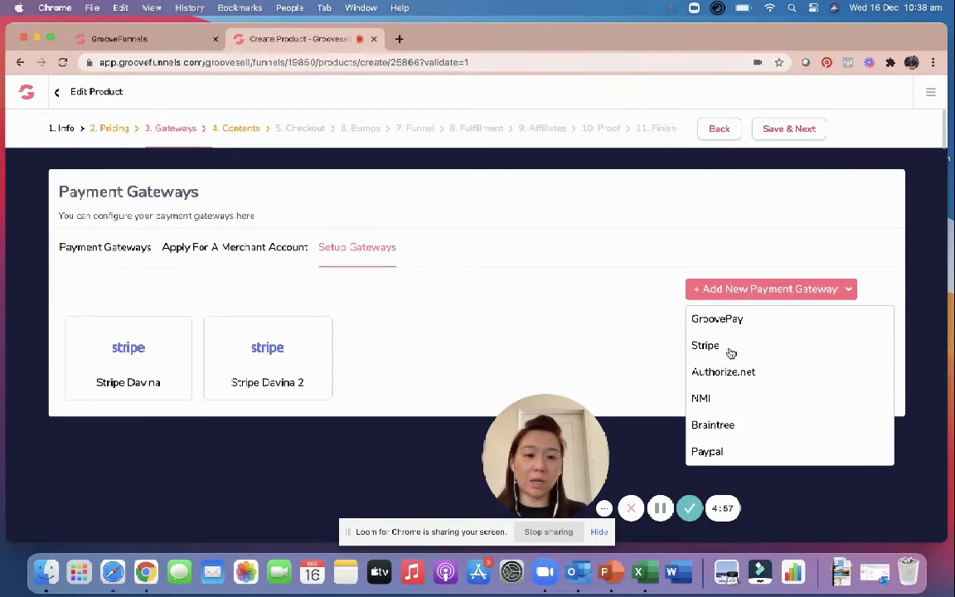
{"action": "left_click", "coordinate": [731, 352]}
{"action": "left_click_drag", "start_coordinate": [574, 419], "coordinate": [765, 428]}
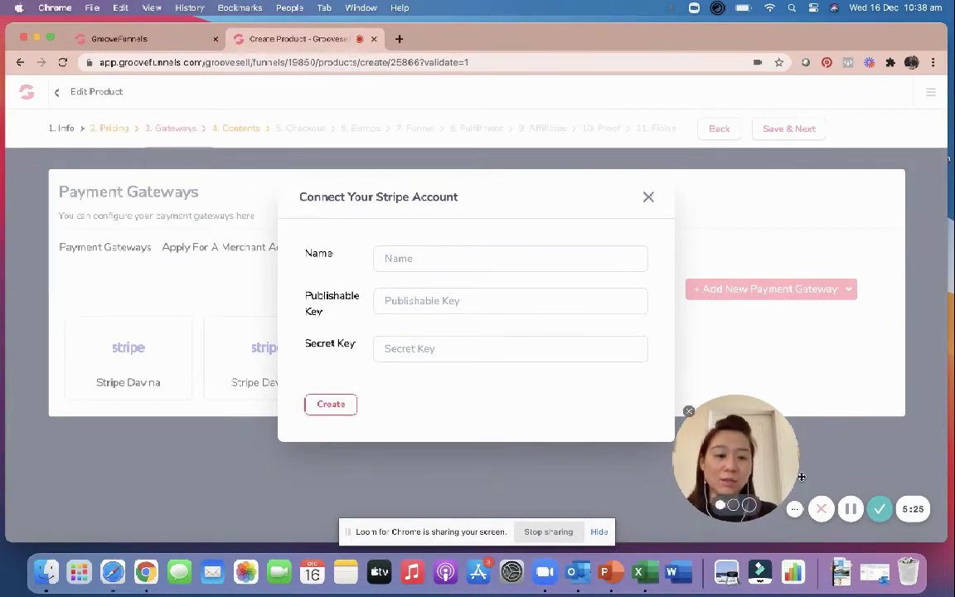
{"action": "left_click", "coordinate": [851, 509]}
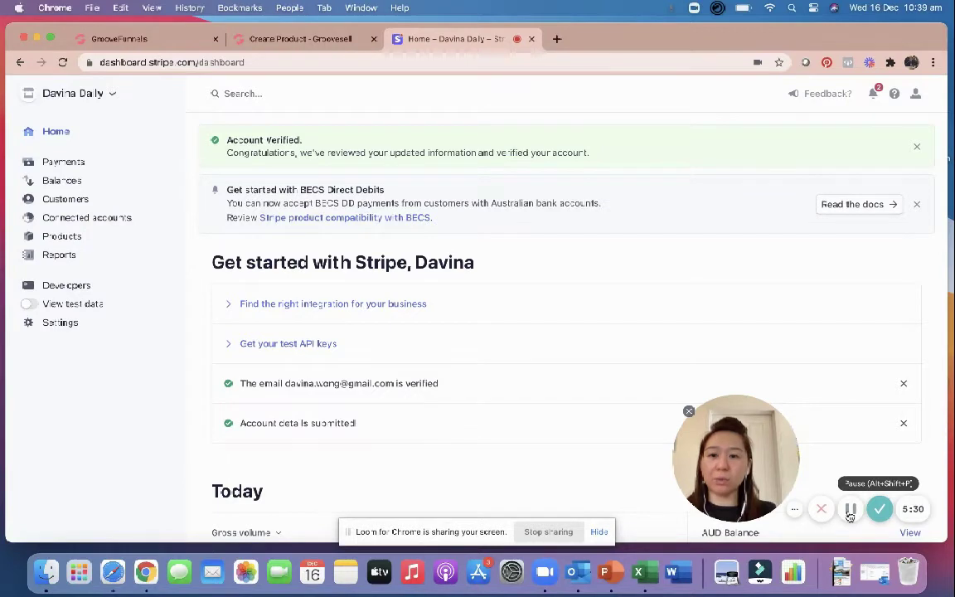
Step: Reveal Stripe's test API keys, copying the publishable key, then open the Developers overview
{"action": "left_click", "coordinate": [229, 347]}
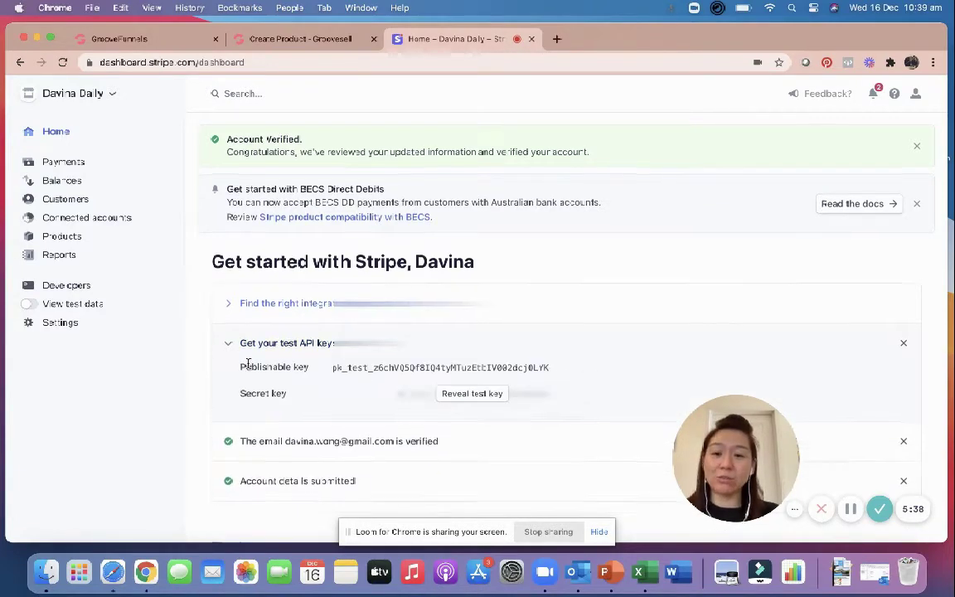
{"action": "scroll", "coordinate": [312, 332], "scroll_direction": "down", "scroll_amount": 2}
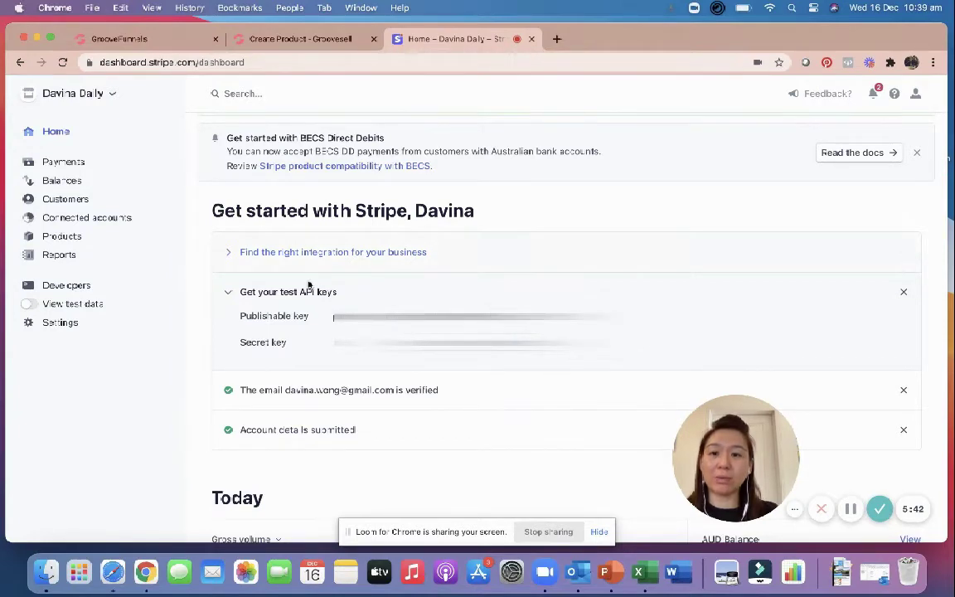
{"action": "left_click", "coordinate": [294, 39]}
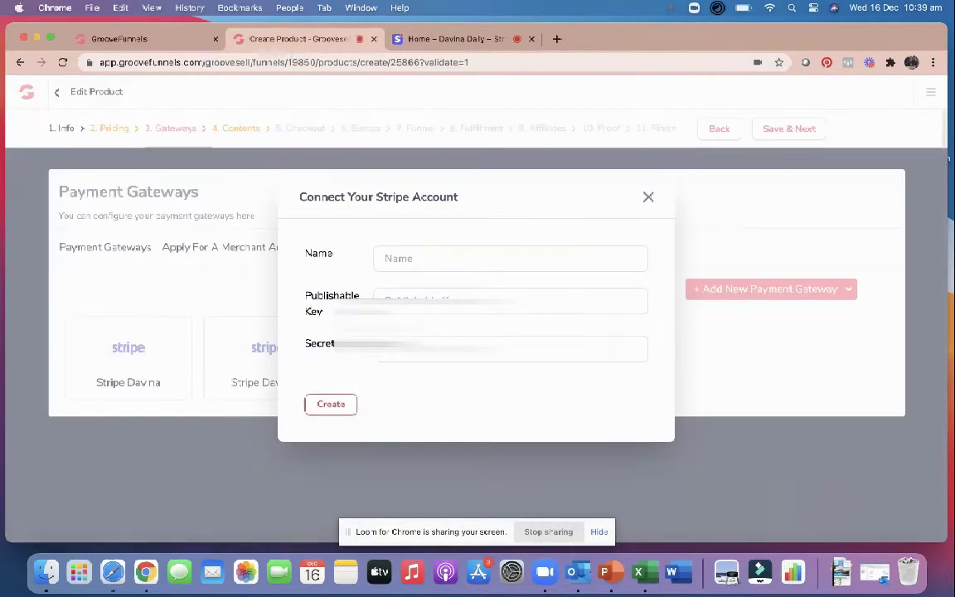
{"action": "left_click", "coordinate": [433, 41]}
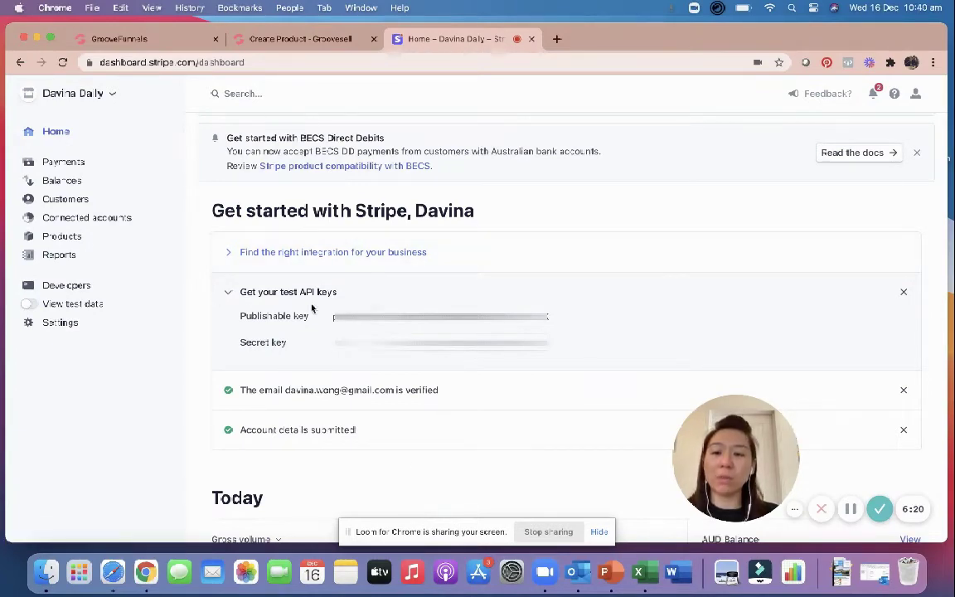
{"action": "left_click", "coordinate": [77, 288]}
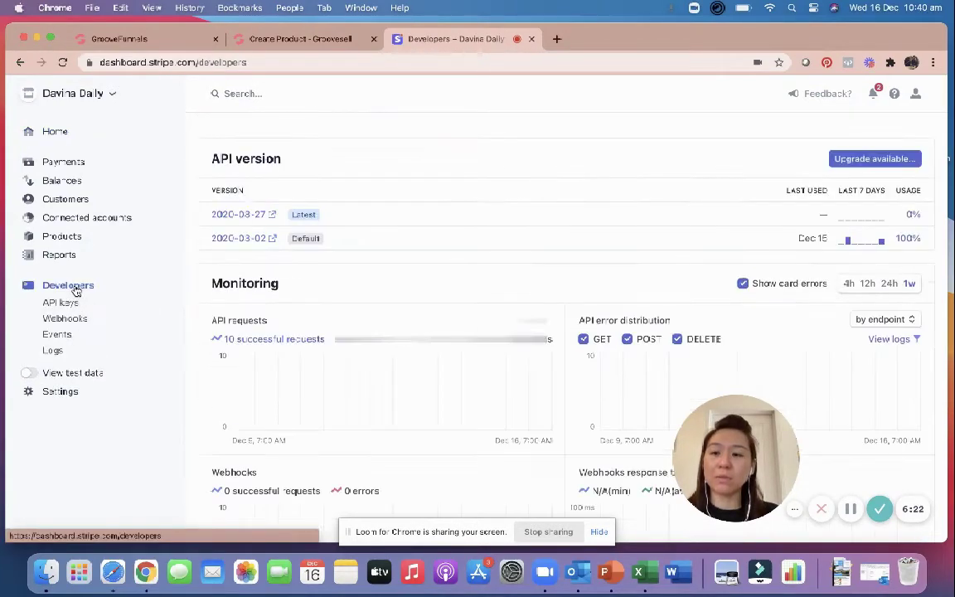
Step: Look up Stripe's API keys page, recheck the test keys on Home, then return to GrooveSell
{"action": "left_click", "coordinate": [68, 303]}
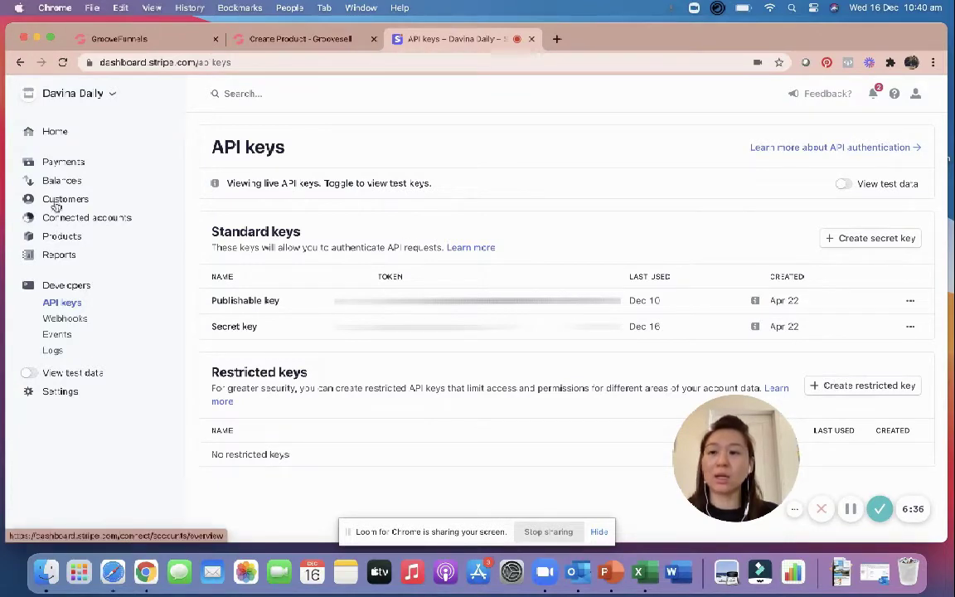
{"action": "left_click", "coordinate": [54, 133]}
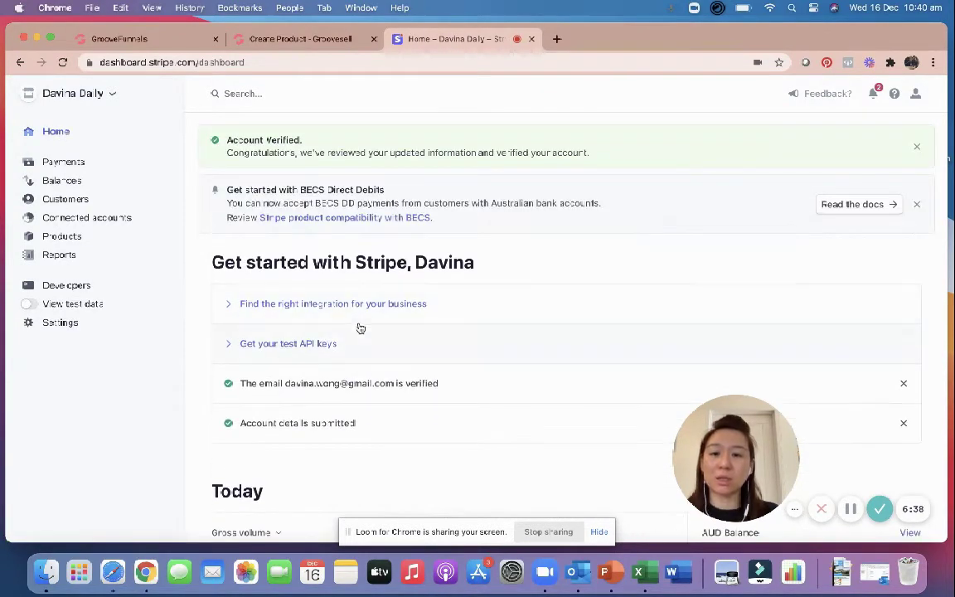
{"action": "left_click", "coordinate": [331, 344]}
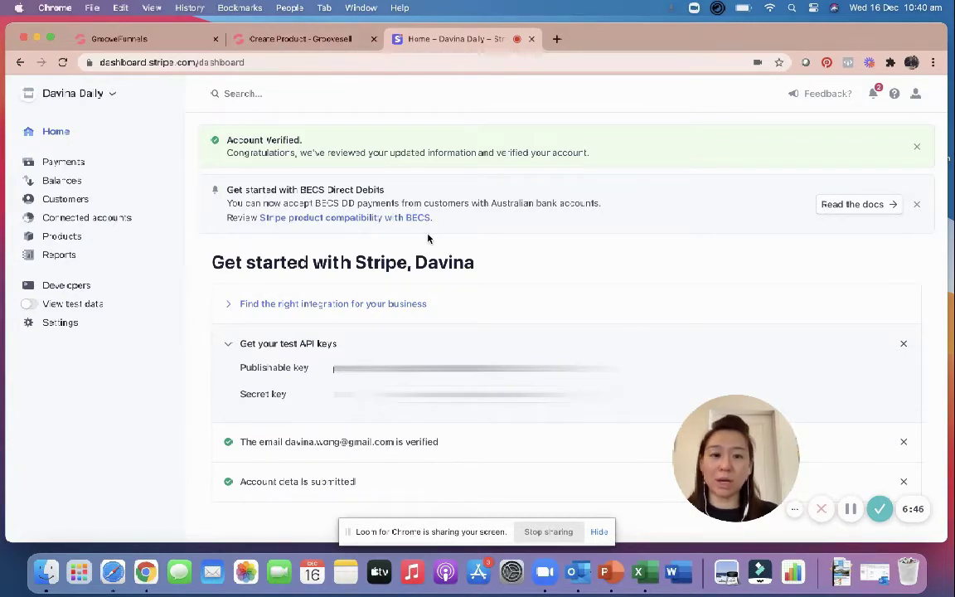
{"action": "left_click", "coordinate": [77, 286]}
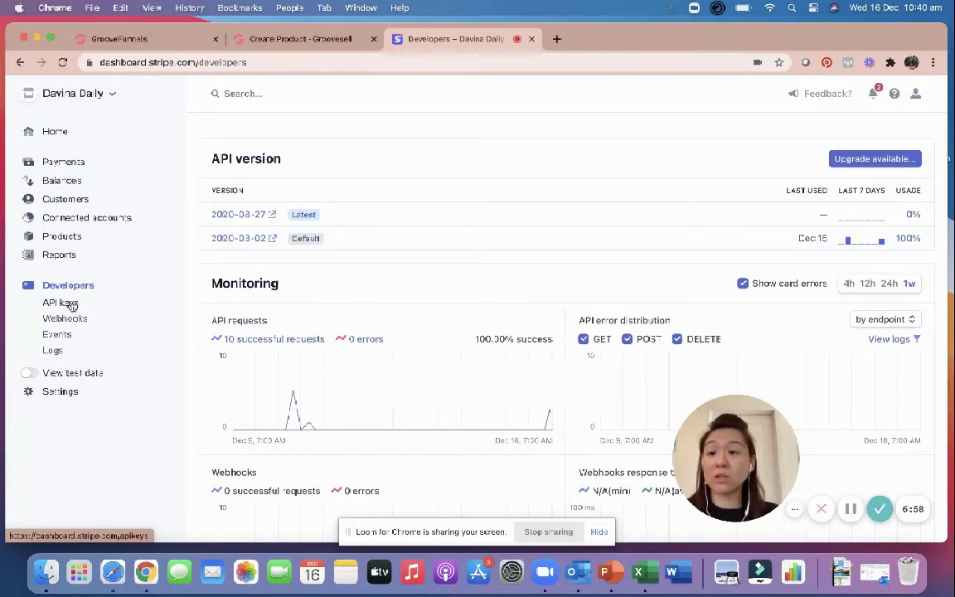
{"action": "left_click", "coordinate": [71, 305]}
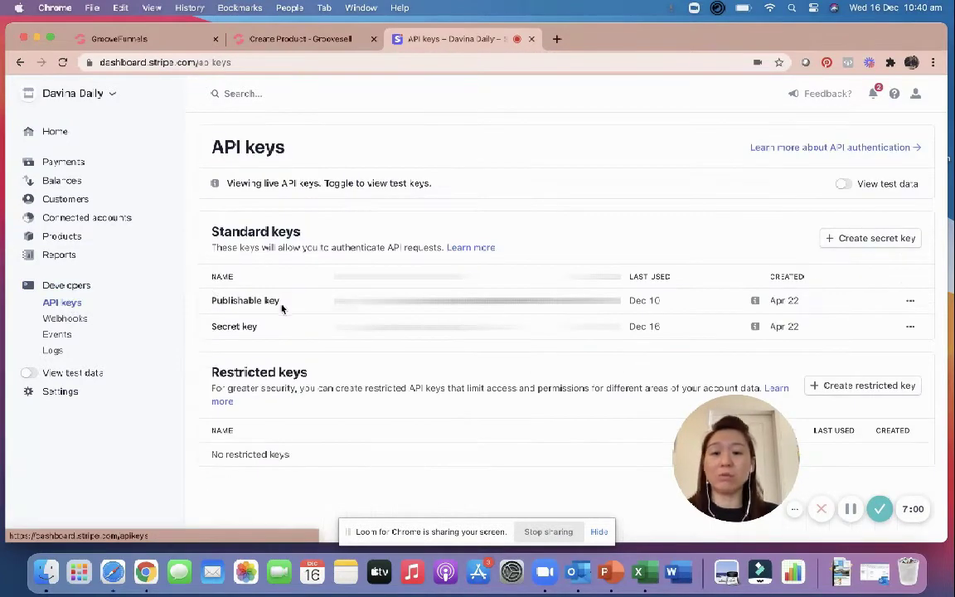
{"action": "left_click", "coordinate": [272, 45]}
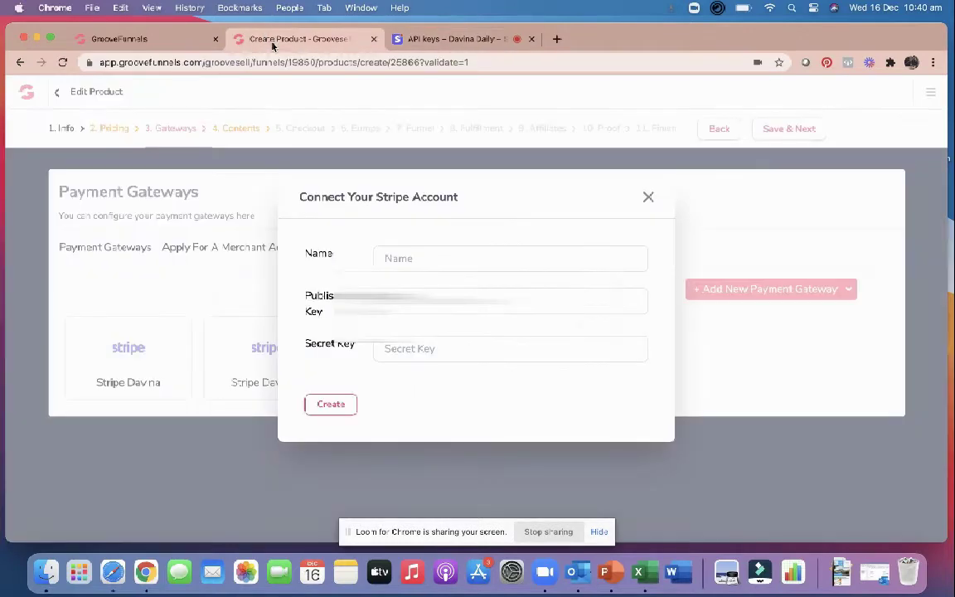
Step: Close the Stripe connection dialog, review both Stripe gateways, and return to Credit Card gateway options
{"action": "left_click", "coordinate": [648, 198]}
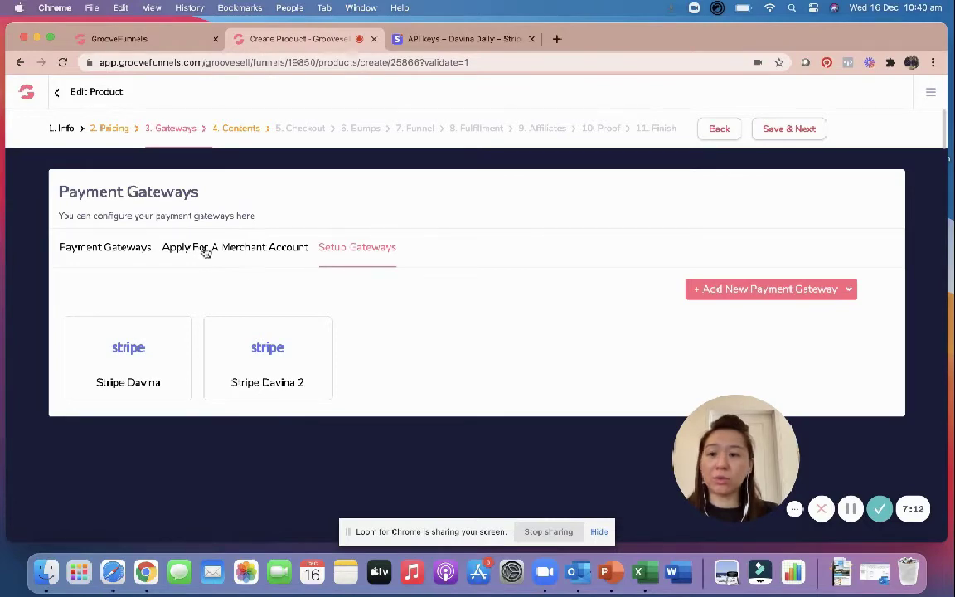
{"action": "left_click", "coordinate": [114, 253]}
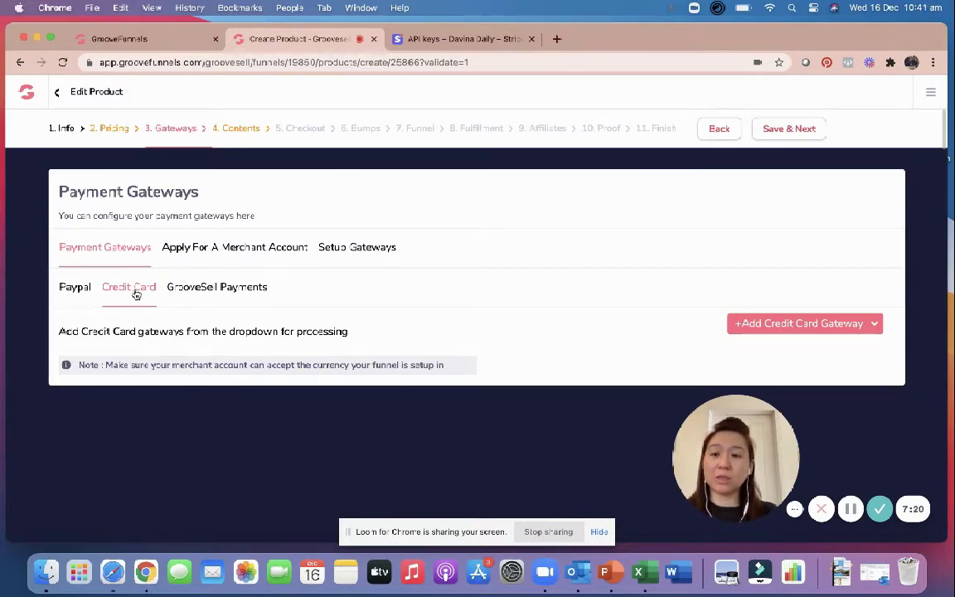
{"action": "left_click", "coordinate": [373, 248]}
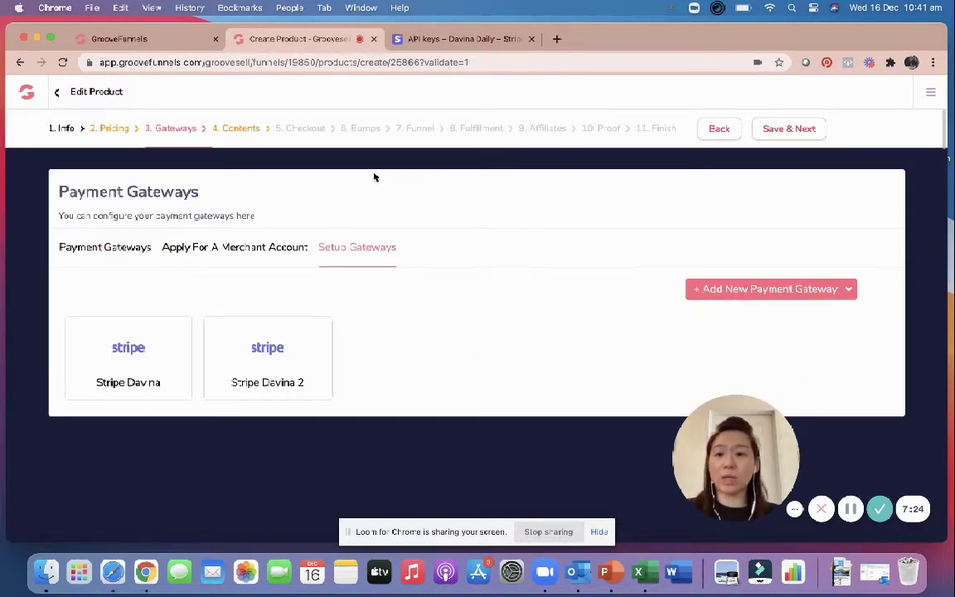
{"action": "left_click", "coordinate": [83, 249]}
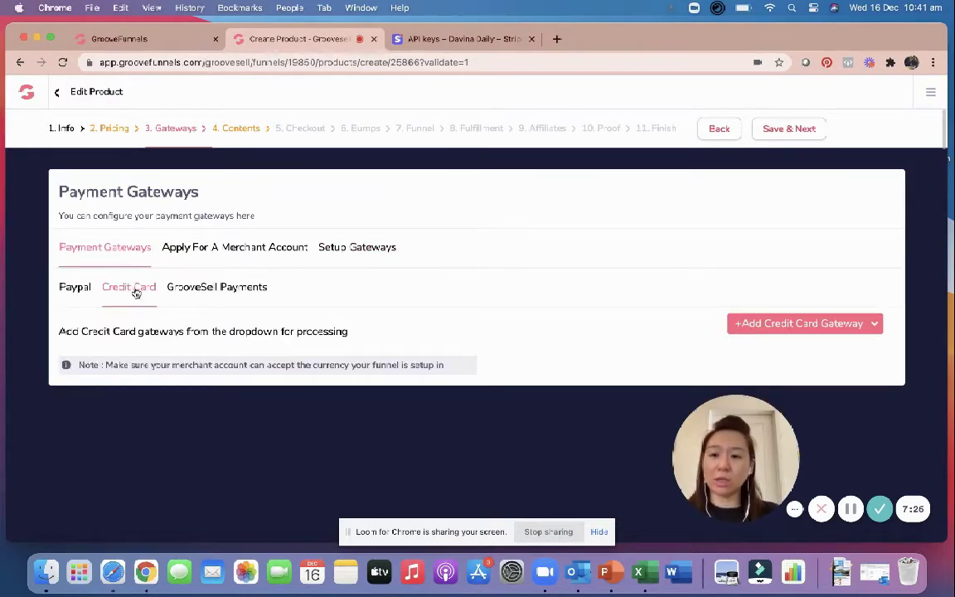
Step: Attach Stripe Davina 2 and Stripe Davina as credit card gateways, then delete Stripe Davina
{"action": "left_click", "coordinate": [766, 329]}
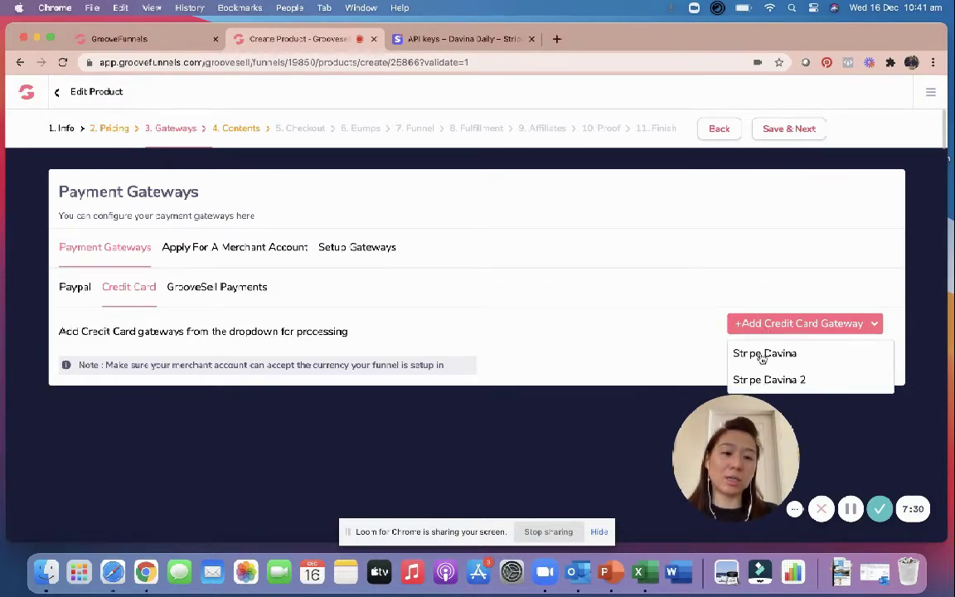
{"action": "left_click", "coordinate": [762, 379]}
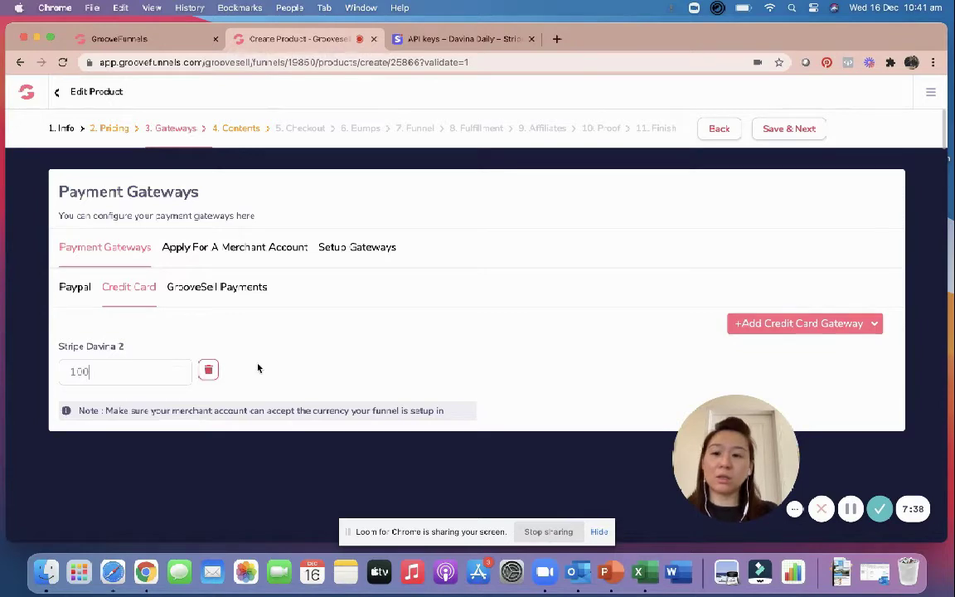
{"action": "left_click", "coordinate": [765, 323]}
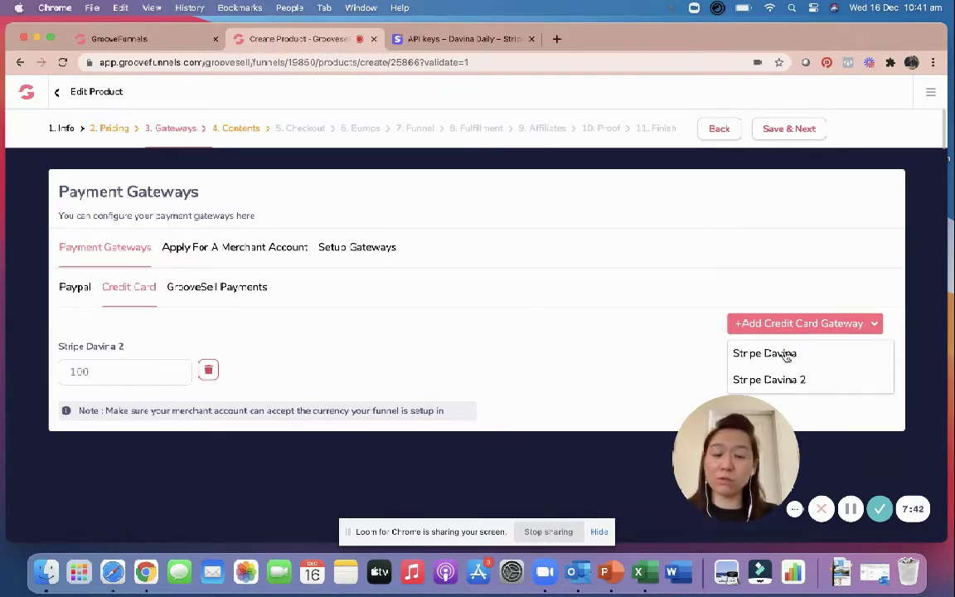
{"action": "left_click", "coordinate": [786, 354]}
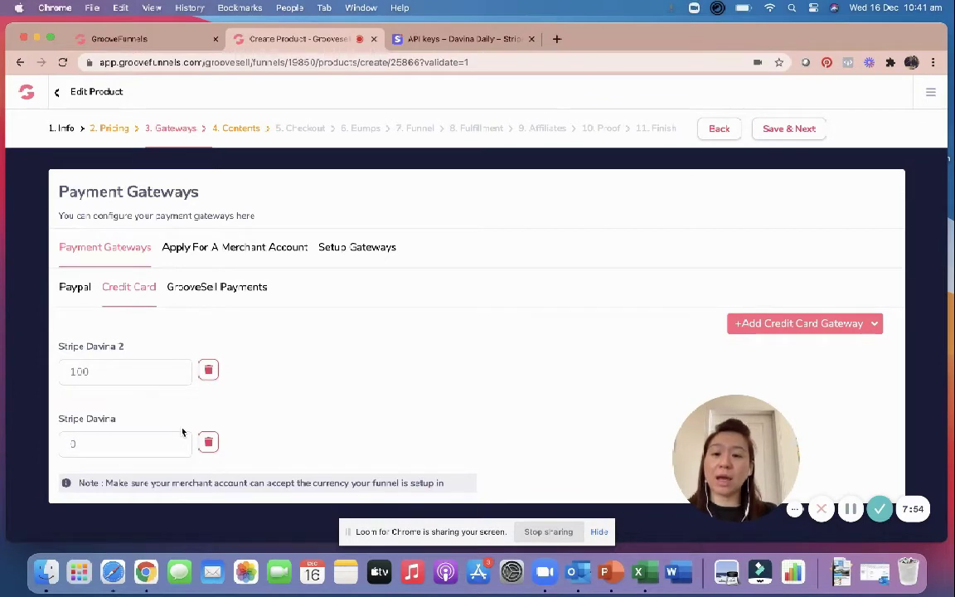
{"action": "left_click", "coordinate": [65, 290]}
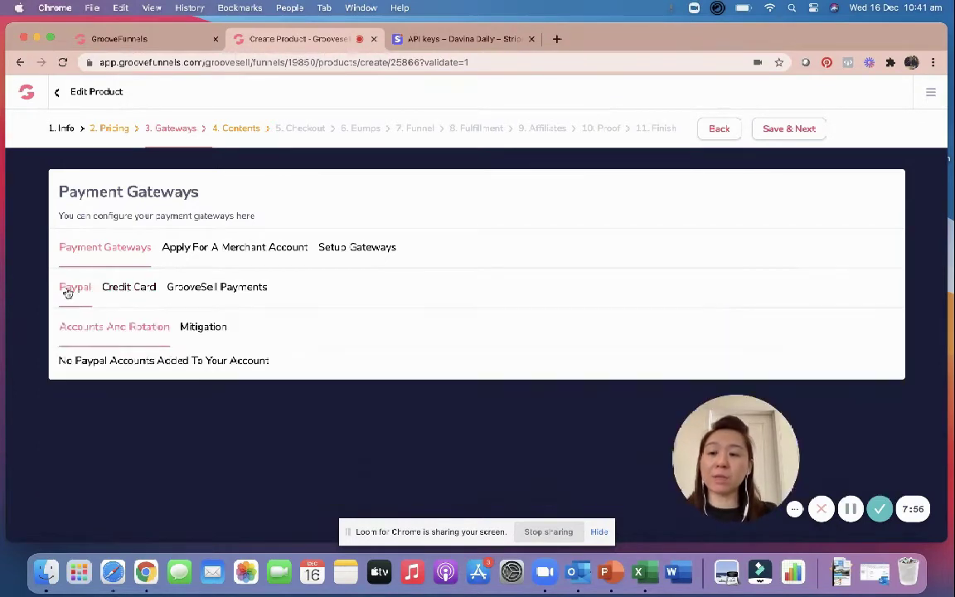
{"action": "left_click", "coordinate": [124, 295]}
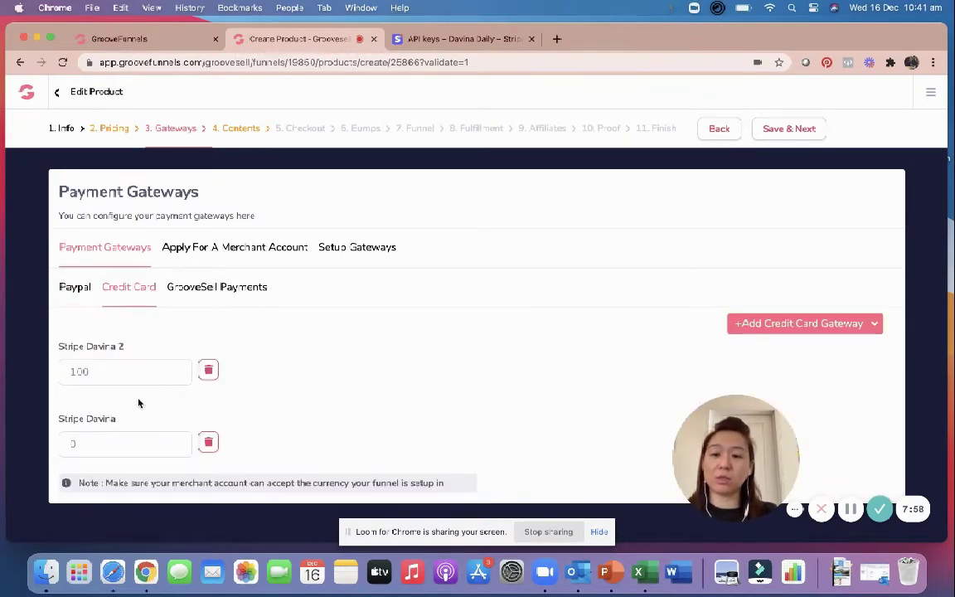
{"action": "left_click", "coordinate": [209, 442]}
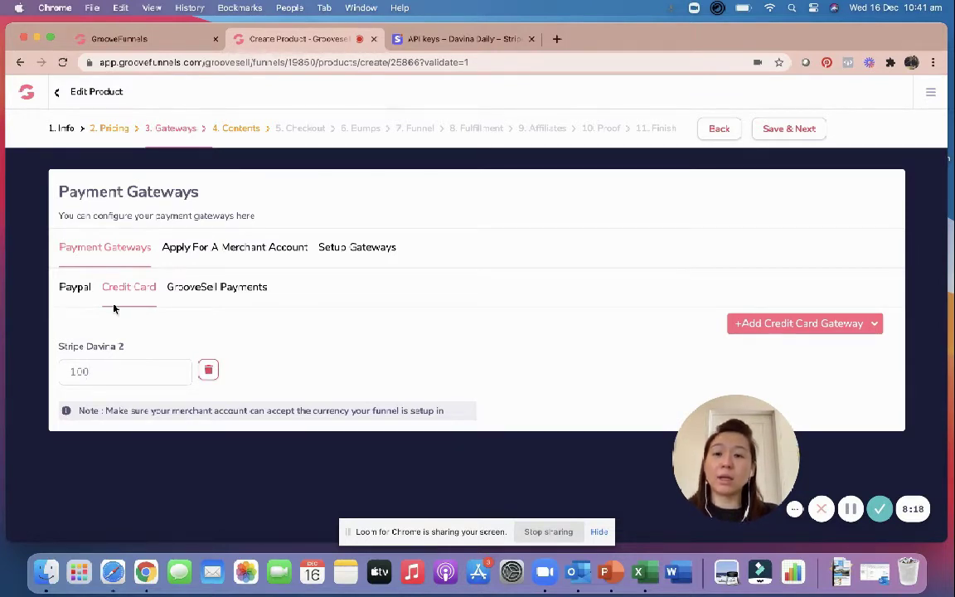
Step: Check the connected Stripe gateways, then save the Payment Gateways settings
{"action": "left_click", "coordinate": [377, 249]}
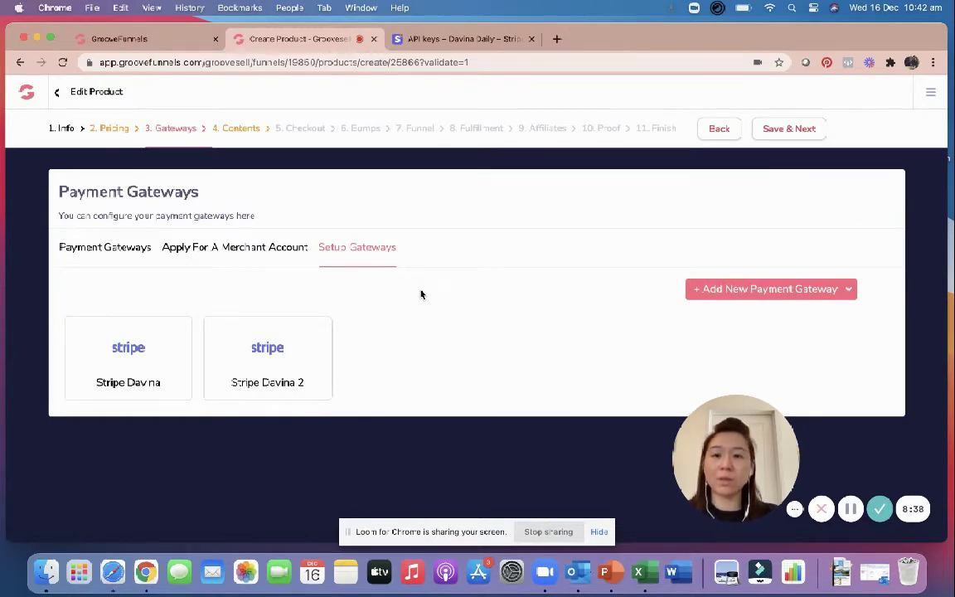
{"action": "left_click", "coordinate": [136, 249]}
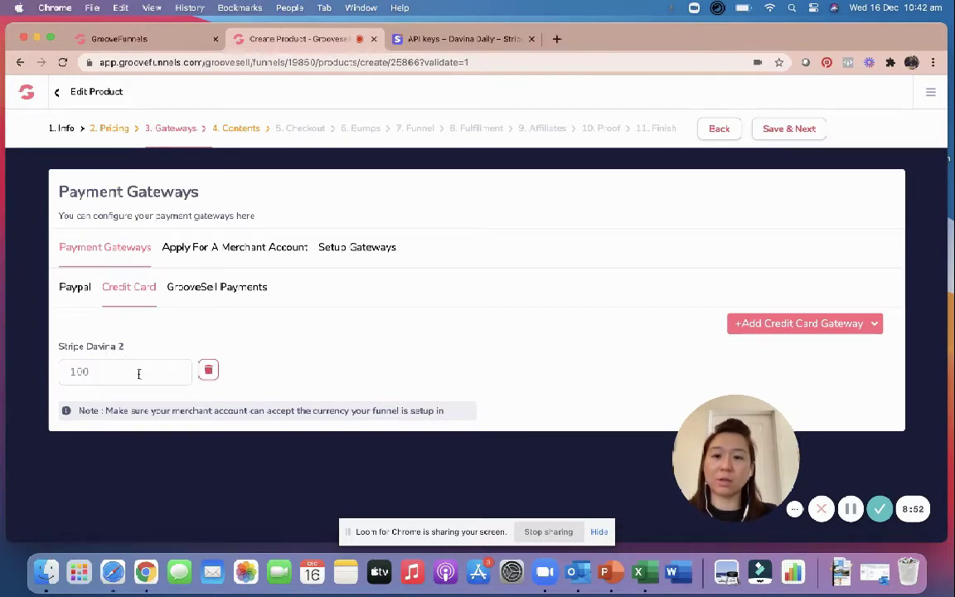
{"action": "left_click", "coordinate": [784, 131]}
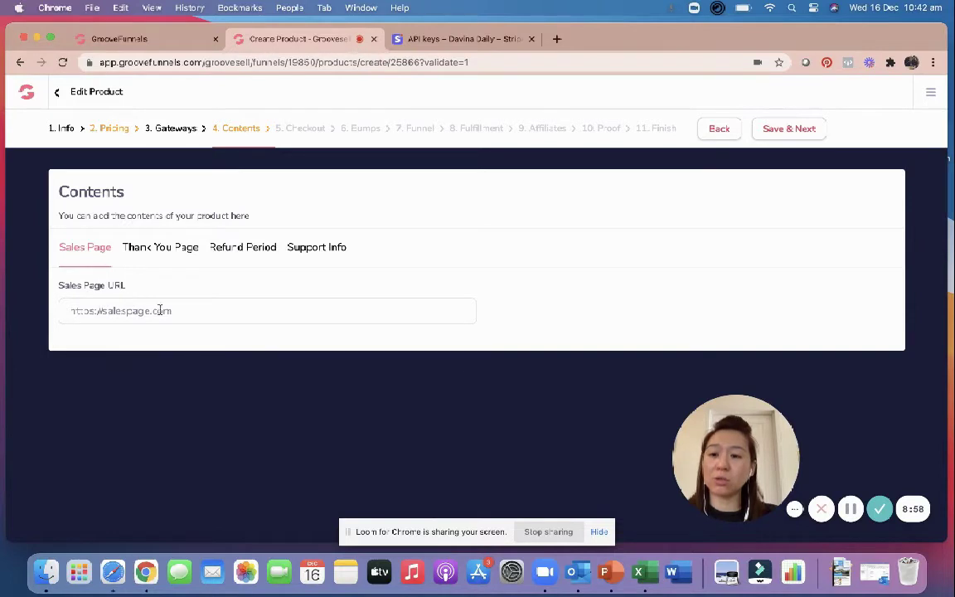
Step: Clear the placeholder Sales Page URL and copy the order form's live site link from Template Settings
{"action": "left_click_drag", "start_coordinate": [188, 313], "coordinate": [7, 264]}
{"action": "key", "text": "BackSpace"}
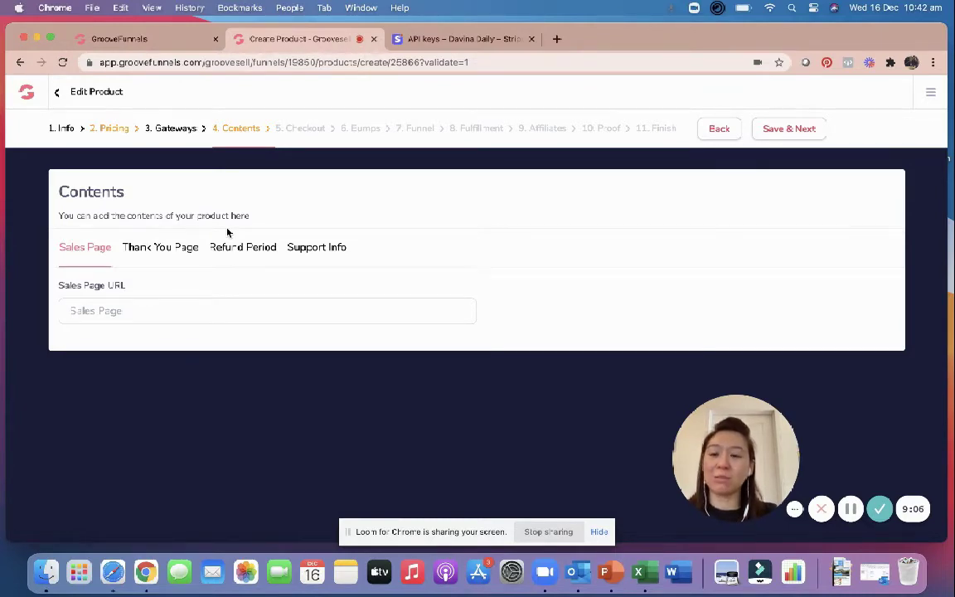
{"action": "left_click", "coordinate": [189, 45]}
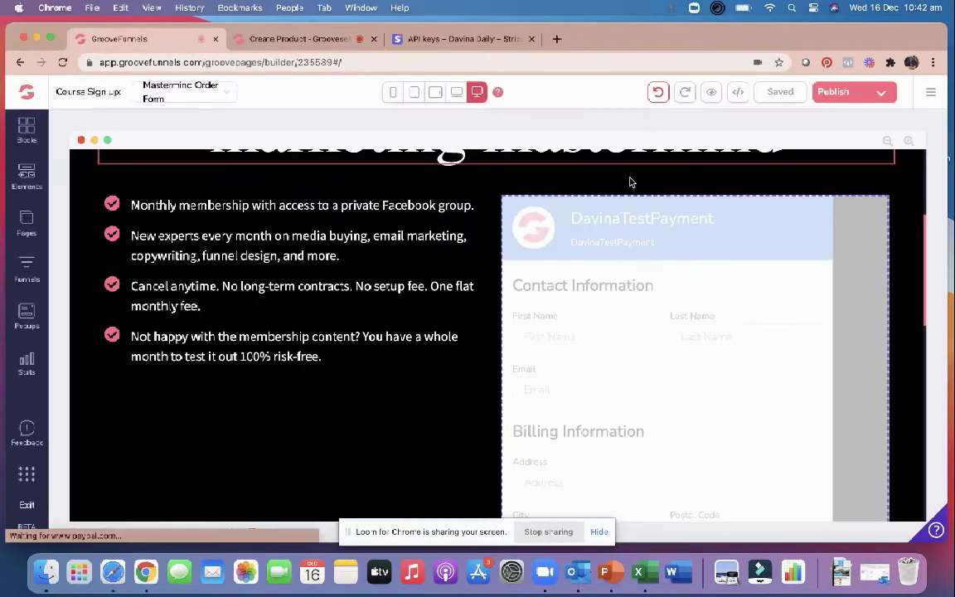
{"action": "scroll", "coordinate": [645, 243], "scroll_direction": "up", "scroll_amount": 3}
{"action": "scroll", "coordinate": [645, 240], "scroll_direction": "up", "scroll_amount": 2}
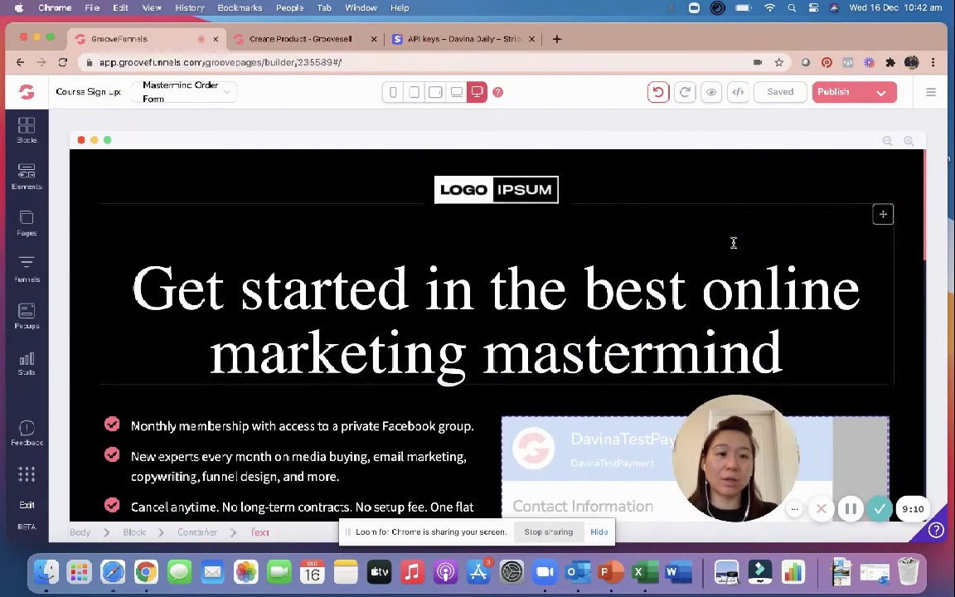
{"action": "left_click", "coordinate": [880, 96]}
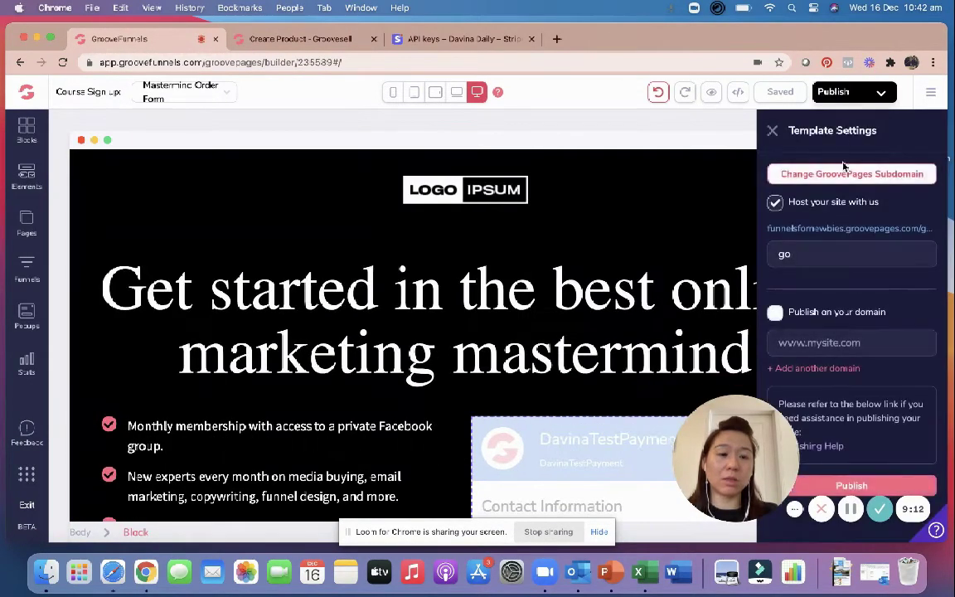
{"action": "right_click", "coordinate": [810, 229]}
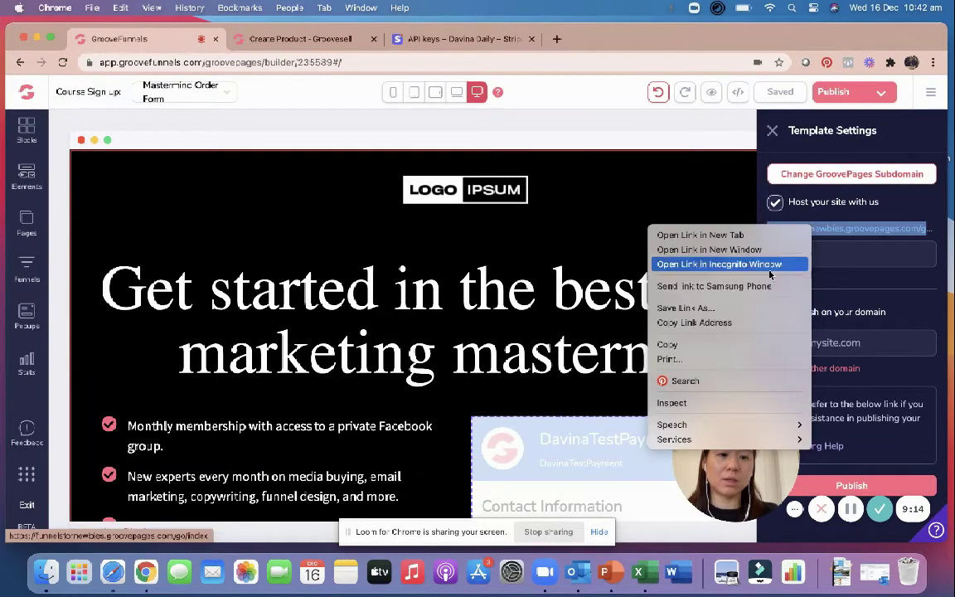
{"action": "left_click", "coordinate": [745, 324]}
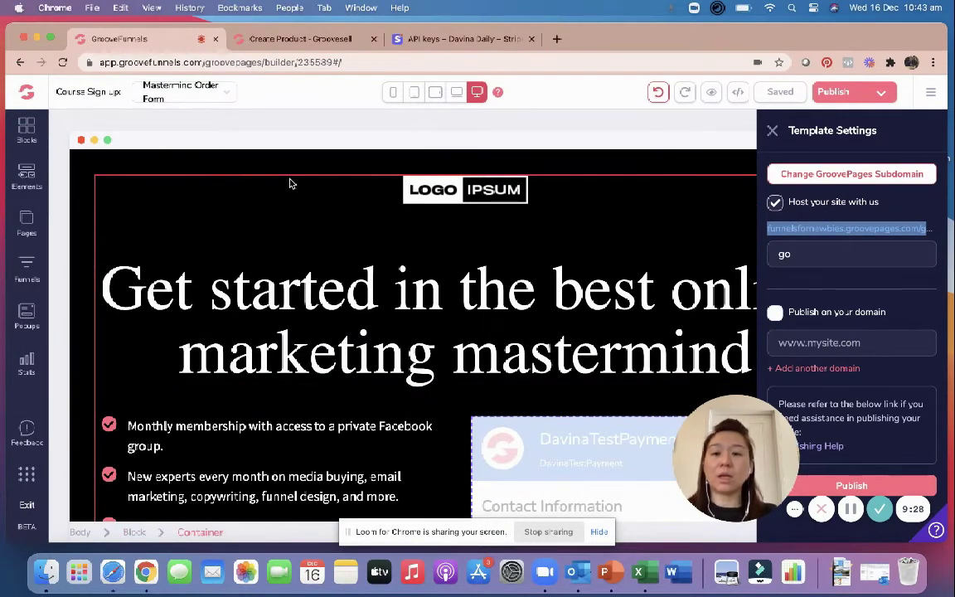
Step: Paste the order form's live address into the product's Sales Page URL
{"action": "left_click", "coordinate": [323, 40]}
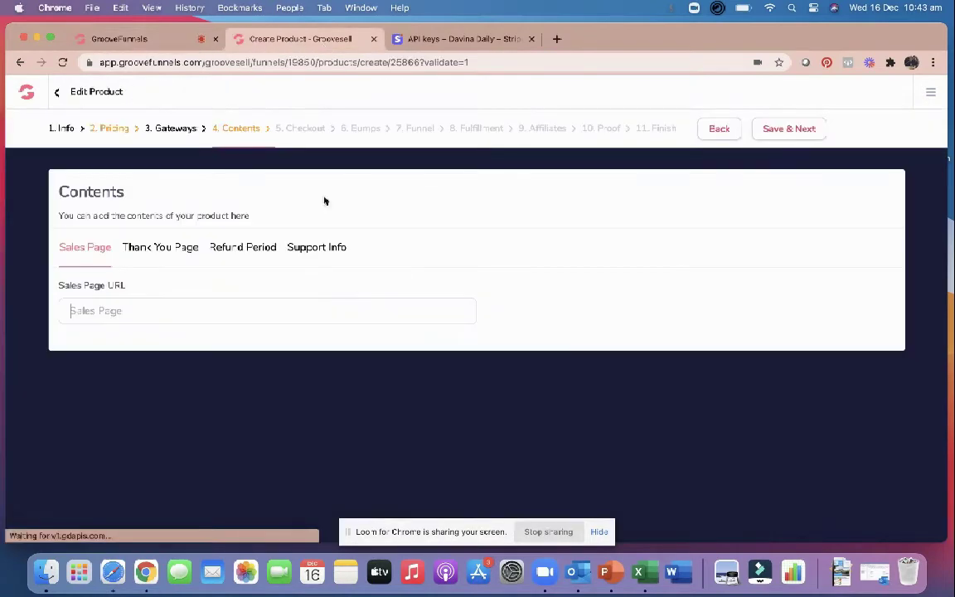
{"action": "right_click", "coordinate": [124, 307]}
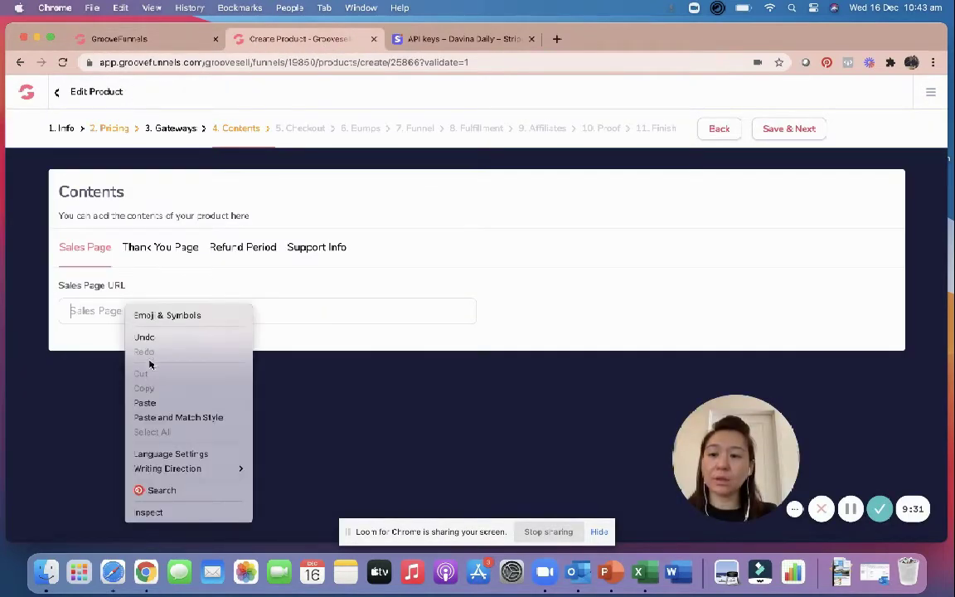
{"action": "left_click", "coordinate": [152, 403]}
{"action": "left_click", "coordinate": [172, 246]}
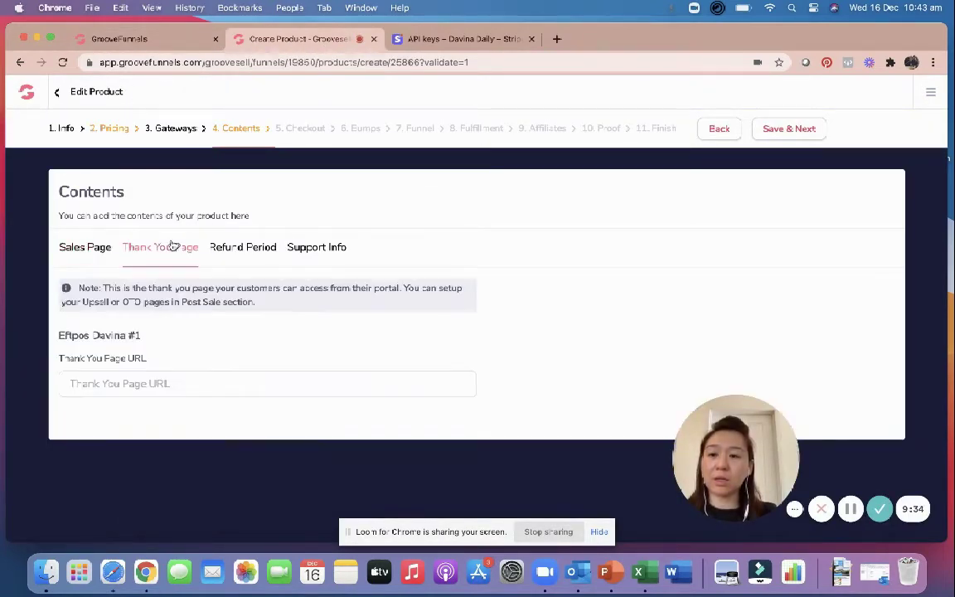
{"action": "left_click", "coordinate": [170, 42]}
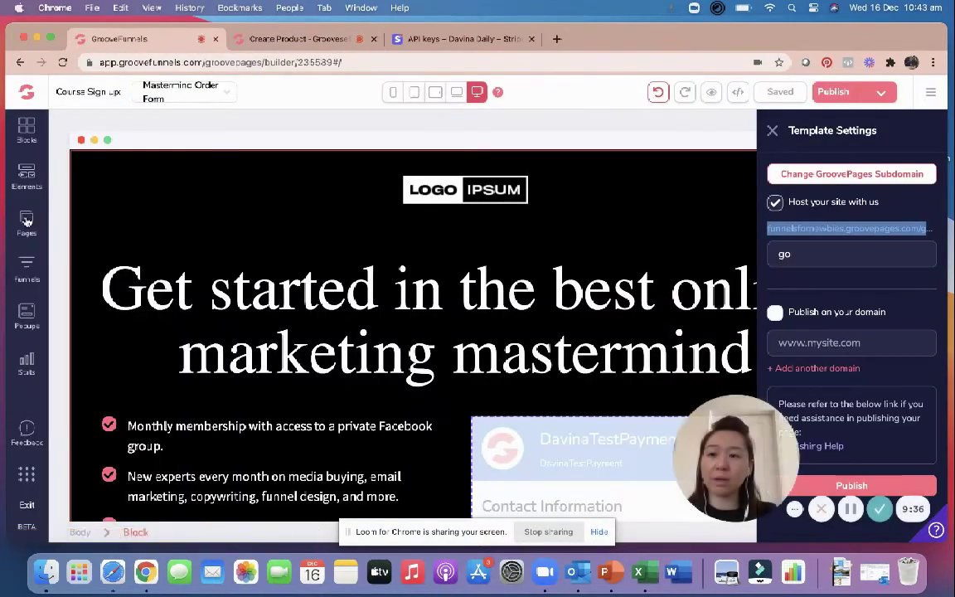
Step: Set the Thank You Page URL to Page 2's live address, ending /go/thankyou
{"action": "left_click", "coordinate": [26, 221]}
{"action": "left_click", "coordinate": [92, 264]}
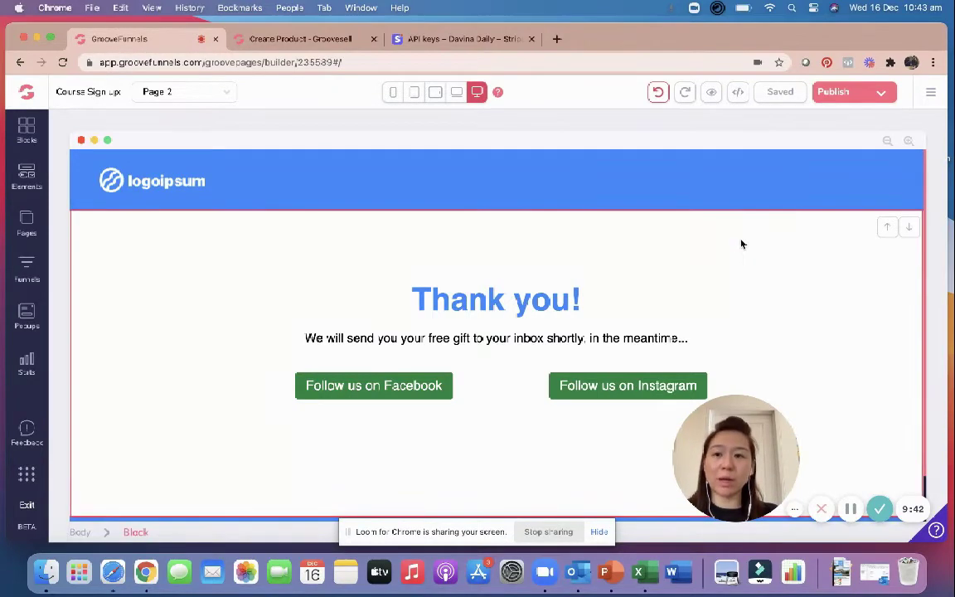
{"action": "left_click", "coordinate": [884, 97]}
{"action": "right_click", "coordinate": [833, 229]}
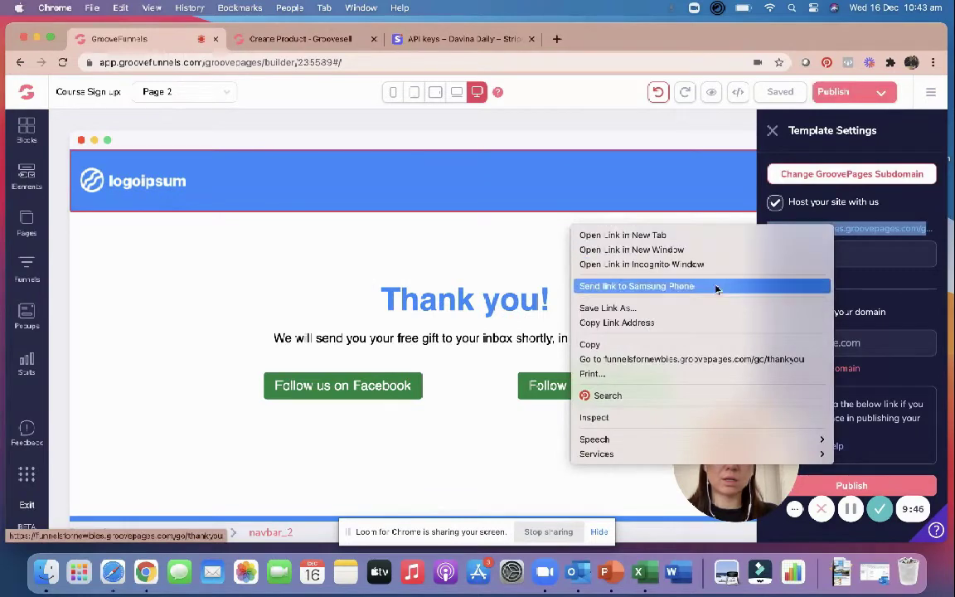
{"action": "left_click", "coordinate": [643, 328]}
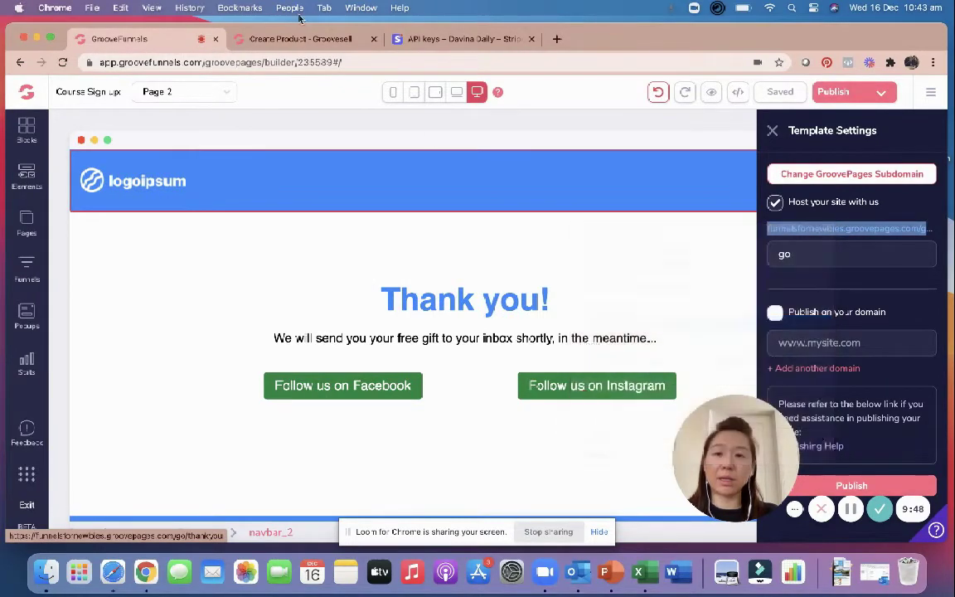
{"action": "left_click", "coordinate": [259, 47]}
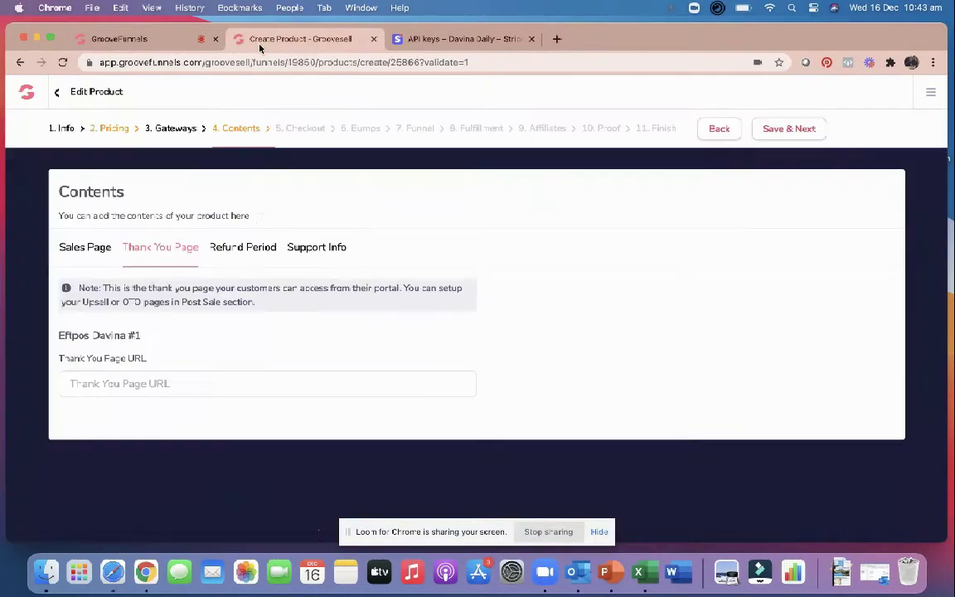
{"action": "right_click", "coordinate": [99, 385]}
{"action": "left_click", "coordinate": [104, 428]}
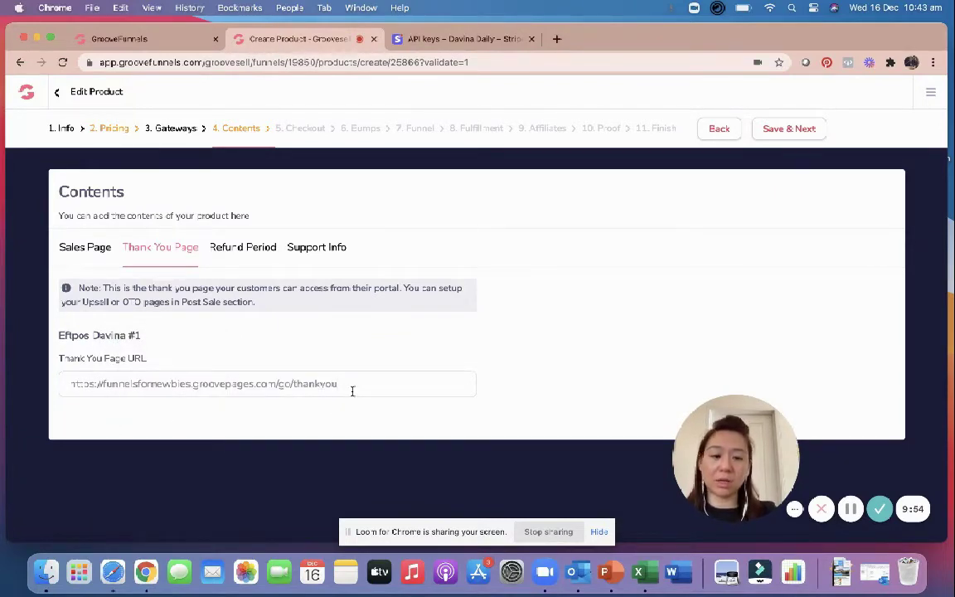
Step: Set the Refund Period to 14 and save the product contents
{"action": "left_click", "coordinate": [257, 247]}
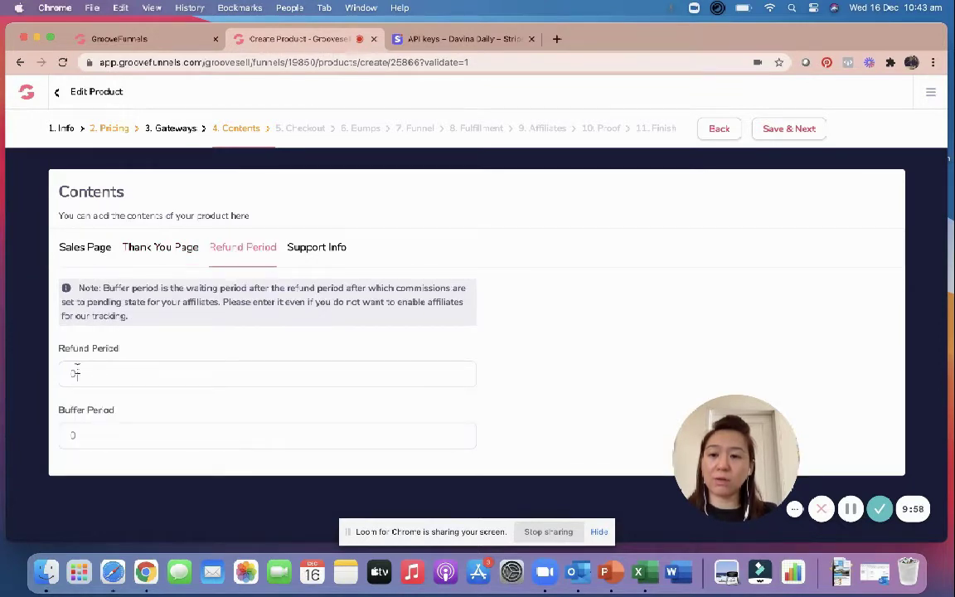
{"action": "left_click", "coordinate": [75, 373]}
{"action": "type", "text": "14"}
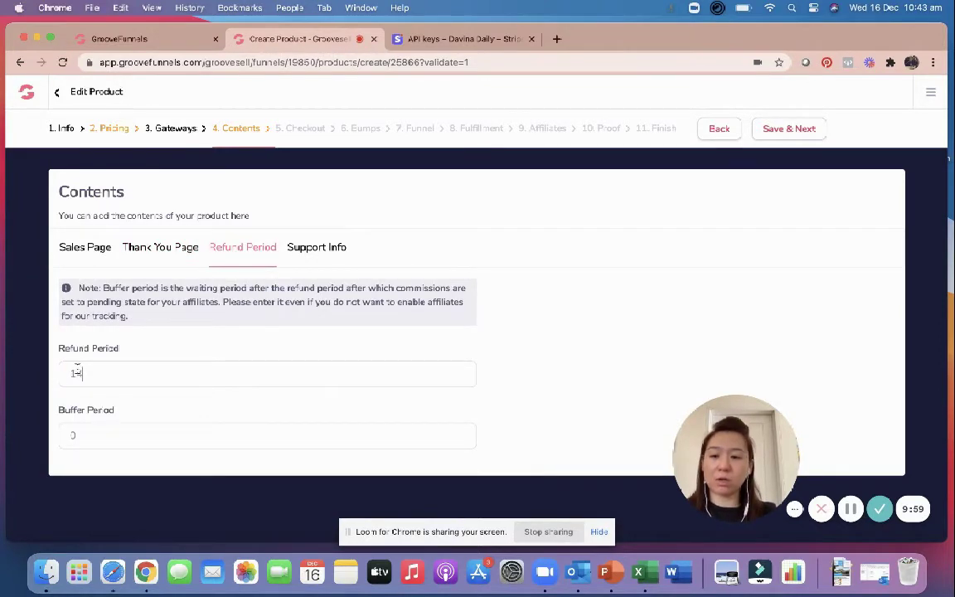
{"action": "left_click", "coordinate": [304, 254]}
{"action": "left_click", "coordinate": [801, 128]}
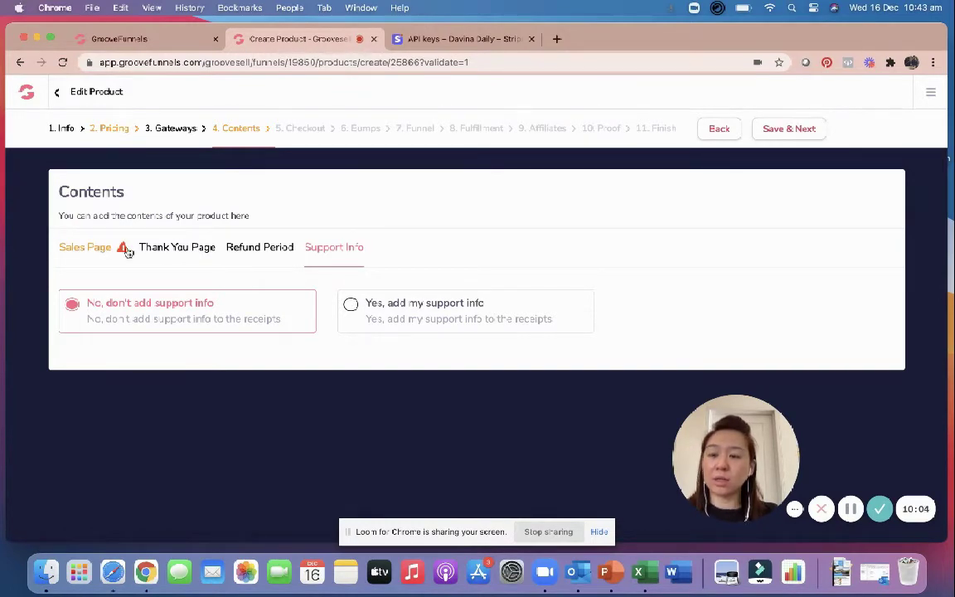
{"action": "left_click", "coordinate": [157, 249]}
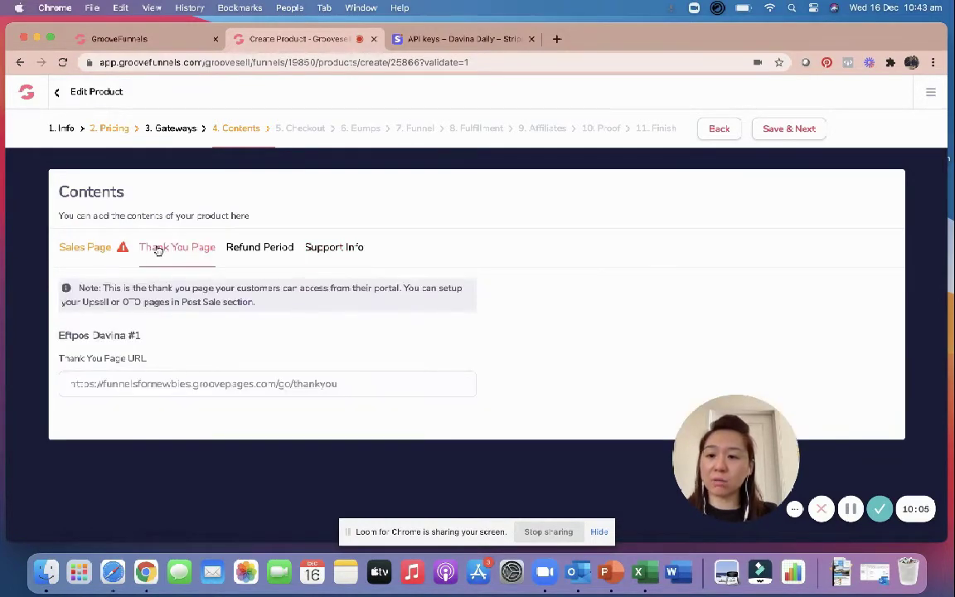
{"action": "left_click", "coordinate": [101, 247]}
Step: Copy the Mastermind Order Form page's live link from its Template Settings in GroovePages
{"action": "left_click", "coordinate": [141, 39]}
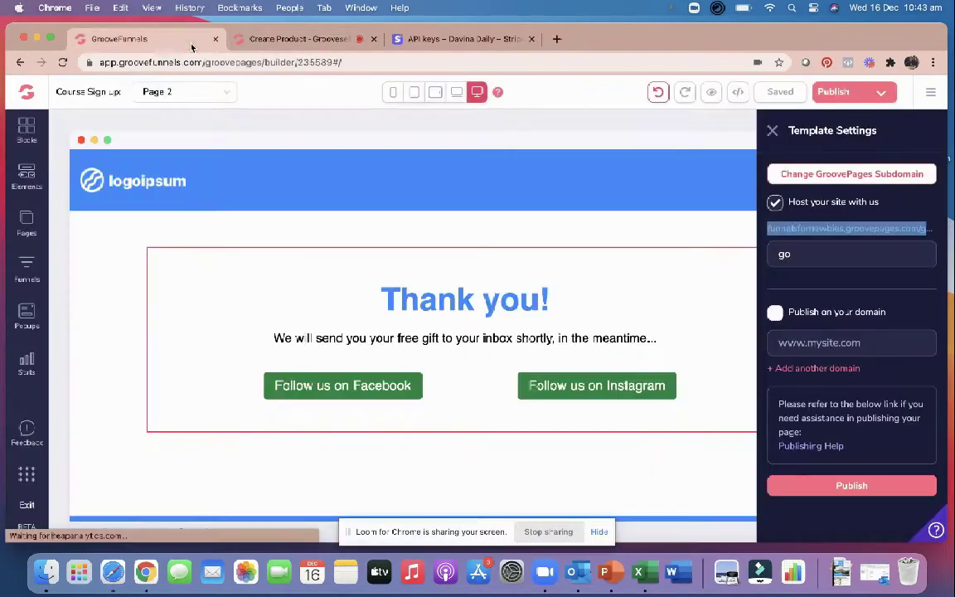
{"action": "left_click", "coordinate": [80, 222]}
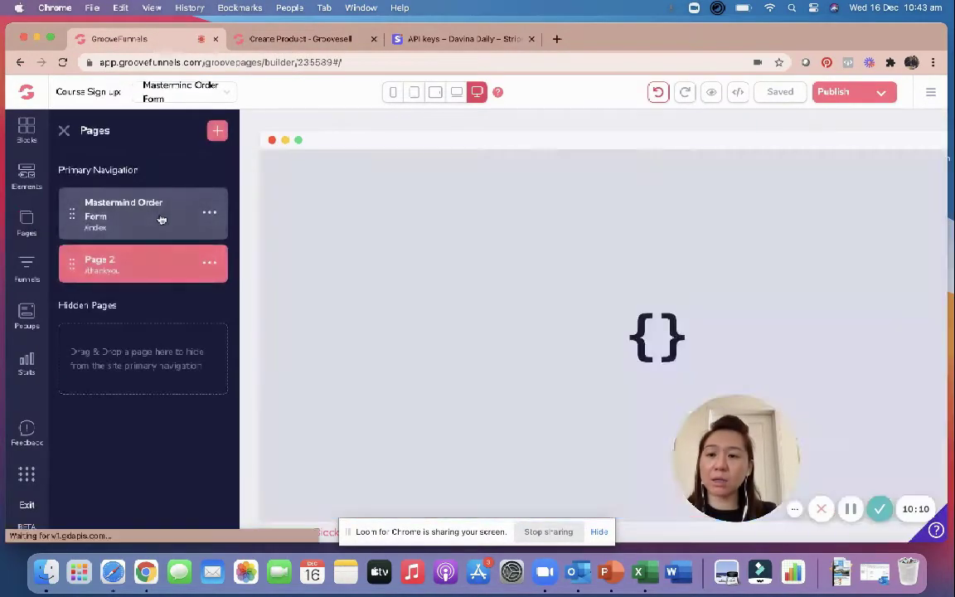
{"action": "left_click", "coordinate": [883, 93]}
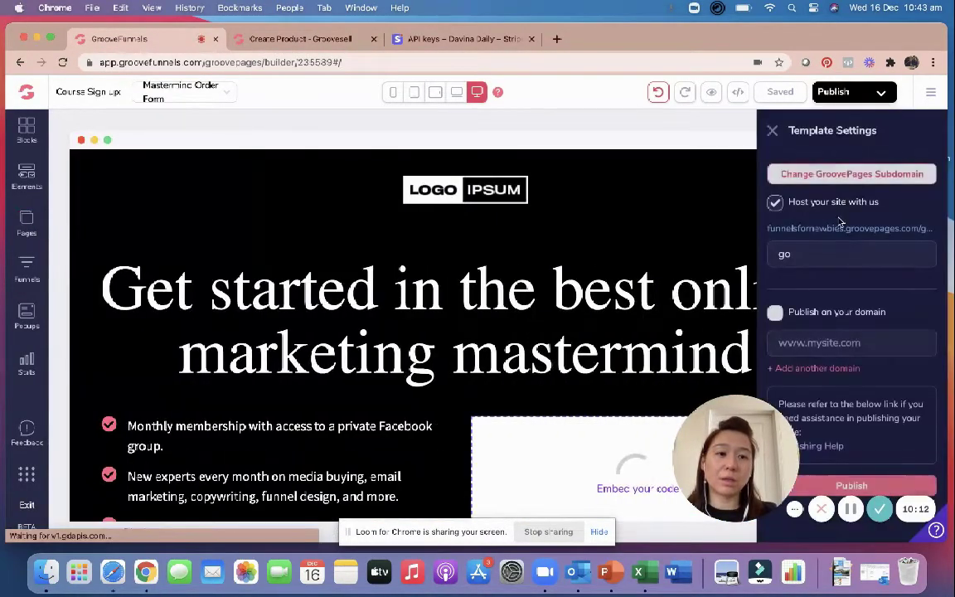
{"action": "right_click", "coordinate": [823, 228]}
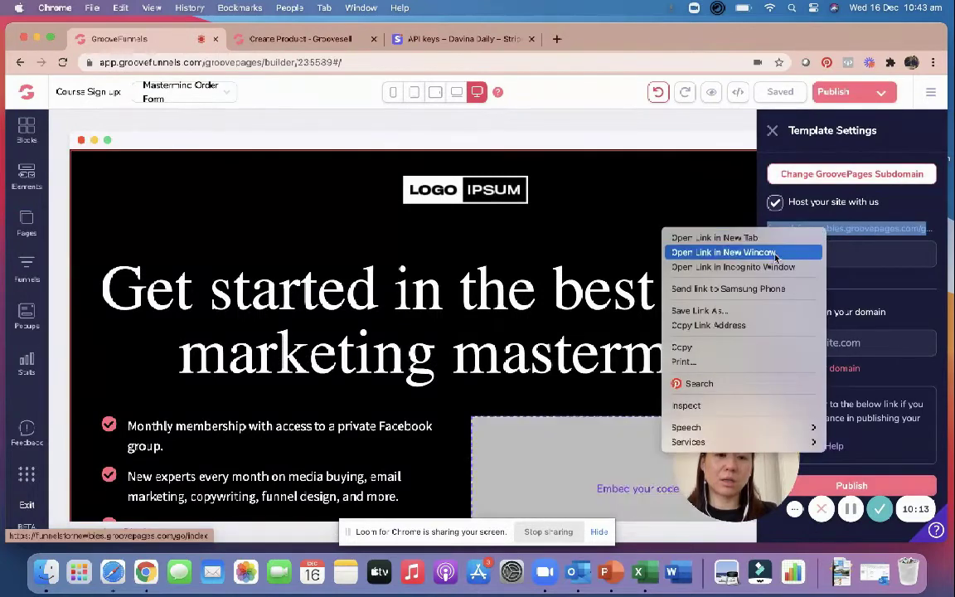
{"action": "left_click", "coordinate": [722, 325]}
{"action": "left_click", "coordinate": [316, 42]}
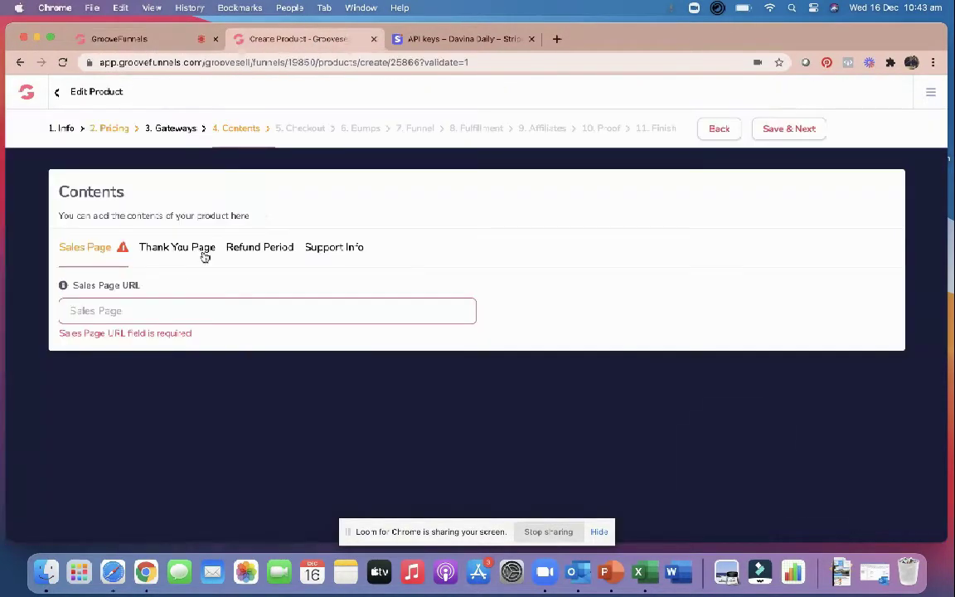
Step: Paste the order page link ending /go/index into Sales Page URL and save the contents
{"action": "right_click", "coordinate": [158, 311]}
{"action": "left_click", "coordinate": [176, 408]}
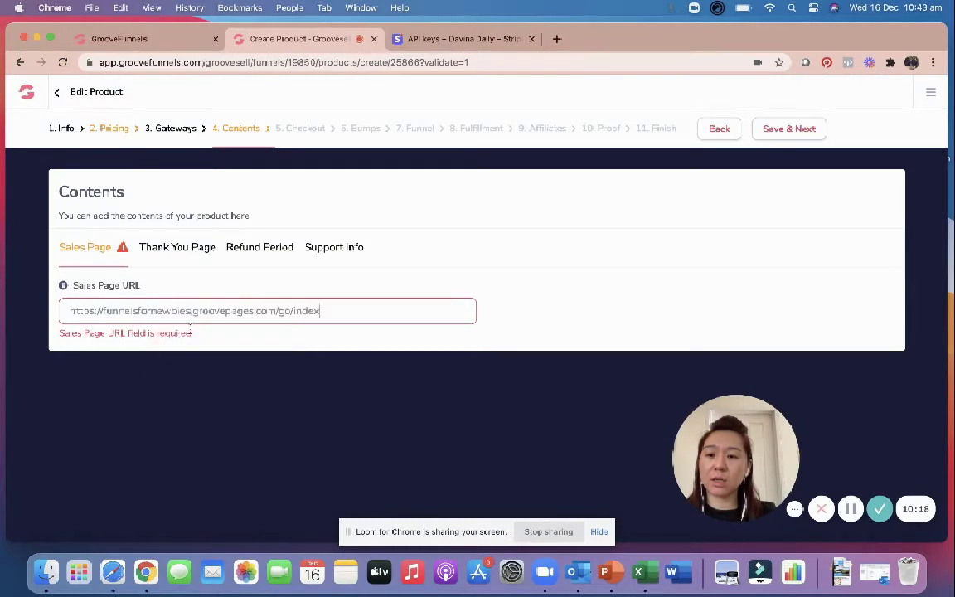
{"action": "left_click", "coordinate": [784, 128]}
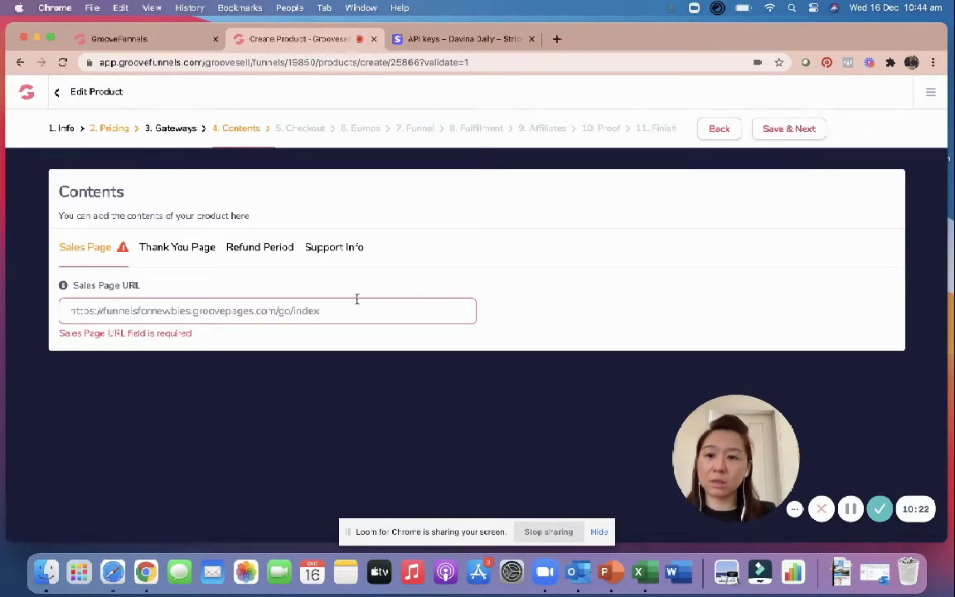
{"action": "left_click_drag", "start_coordinate": [340, 311], "coordinate": [25, 308]}
{"action": "key", "text": "BackSpace"}
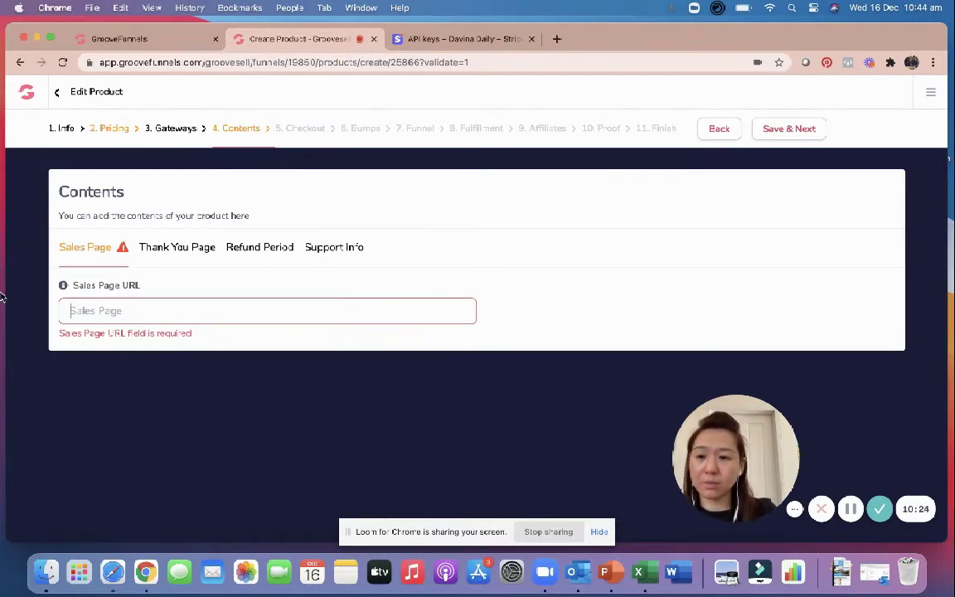
{"action": "right_click", "coordinate": [82, 304]}
{"action": "left_click", "coordinate": [94, 403]}
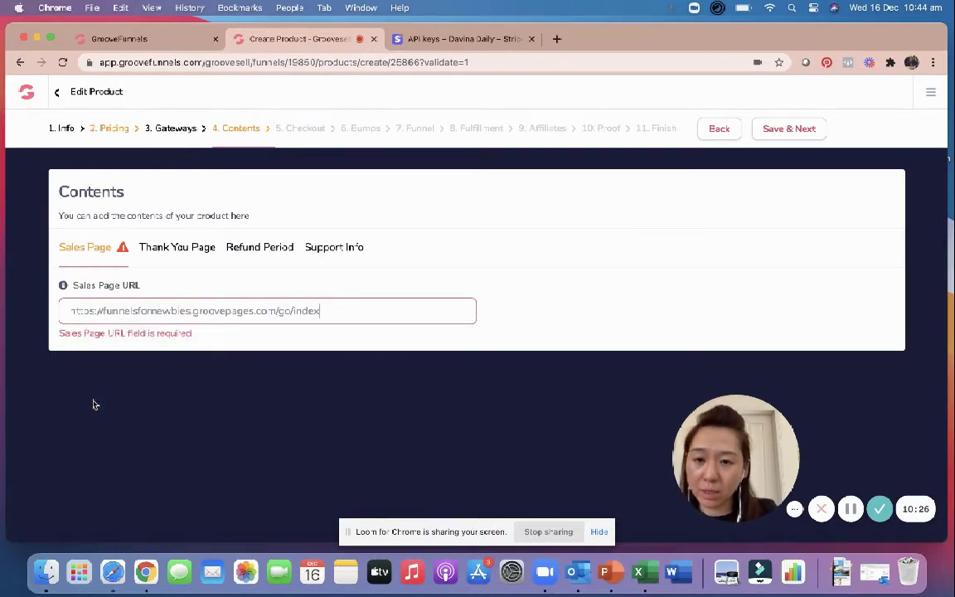
{"action": "left_click", "coordinate": [775, 131]}
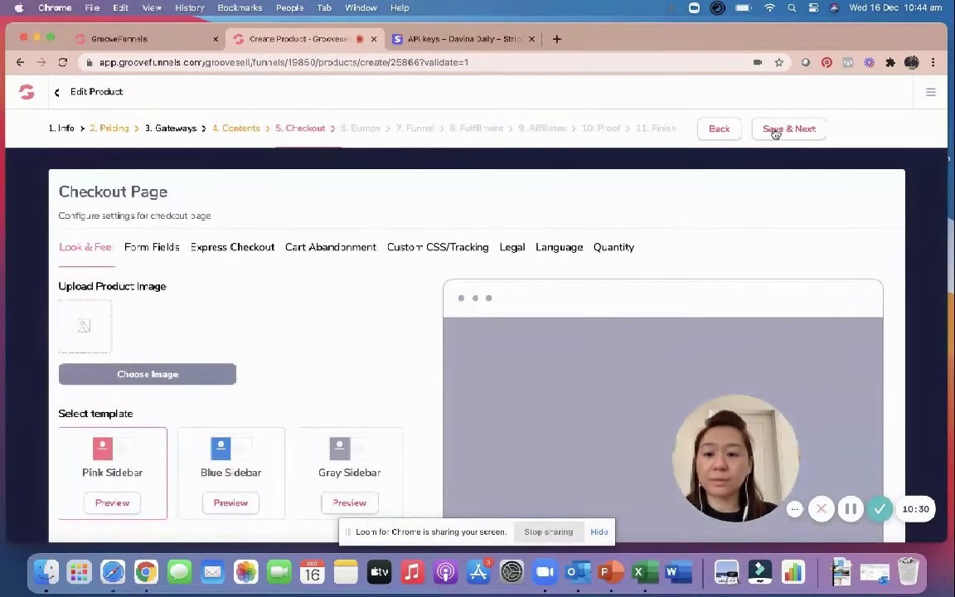
Step: Untick Company and Phone in the checkout Form Fields
{"action": "scroll", "coordinate": [267, 358], "scroll_direction": "down", "scroll_amount": 1}
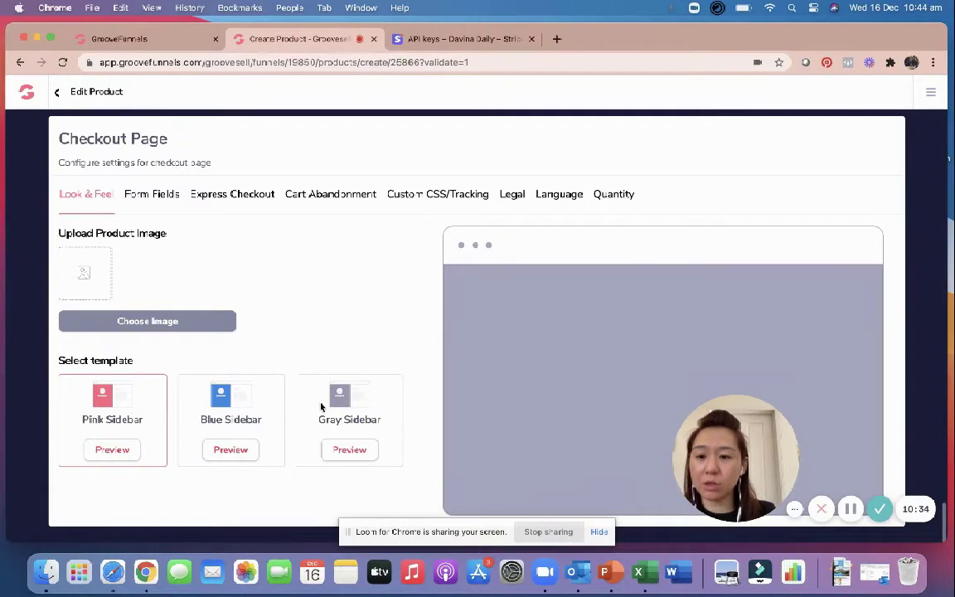
{"action": "left_click", "coordinate": [162, 199]}
{"action": "left_click", "coordinate": [537, 295]}
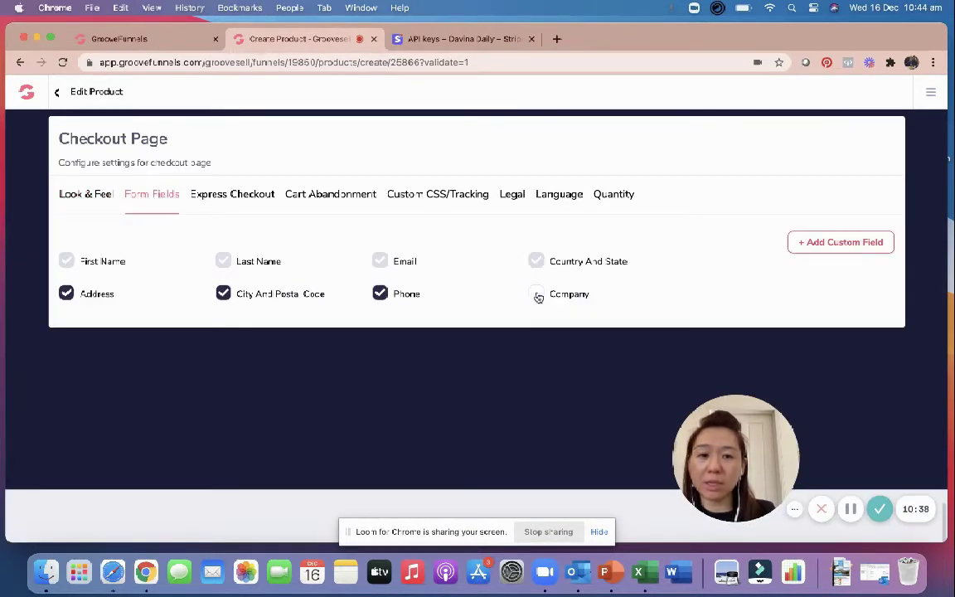
{"action": "left_click", "coordinate": [380, 295]}
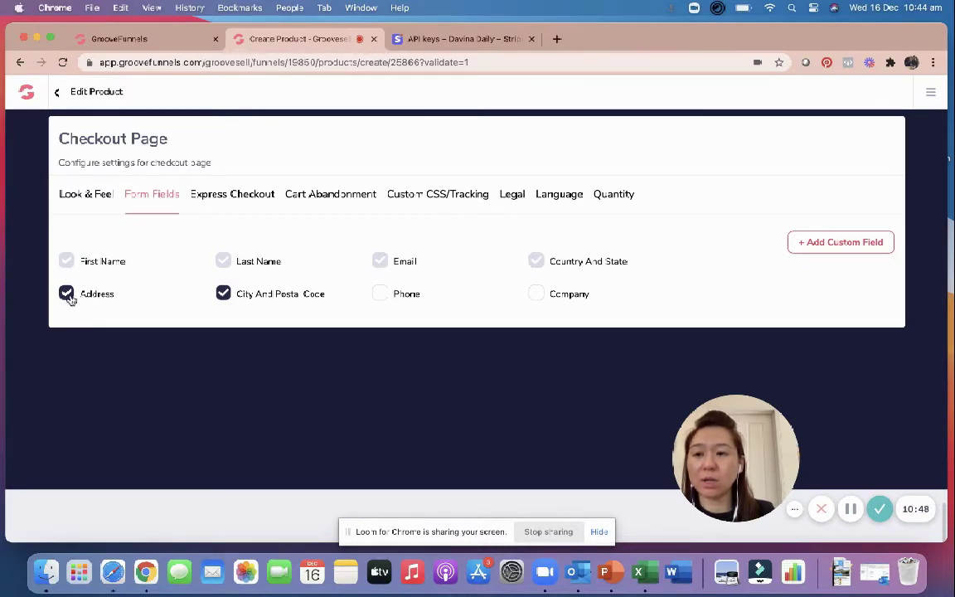
Step: Review the express checkout, cart abandonment, CSS, legal, language and quantity tabs, then save checkout settings
{"action": "left_click", "coordinate": [255, 204]}
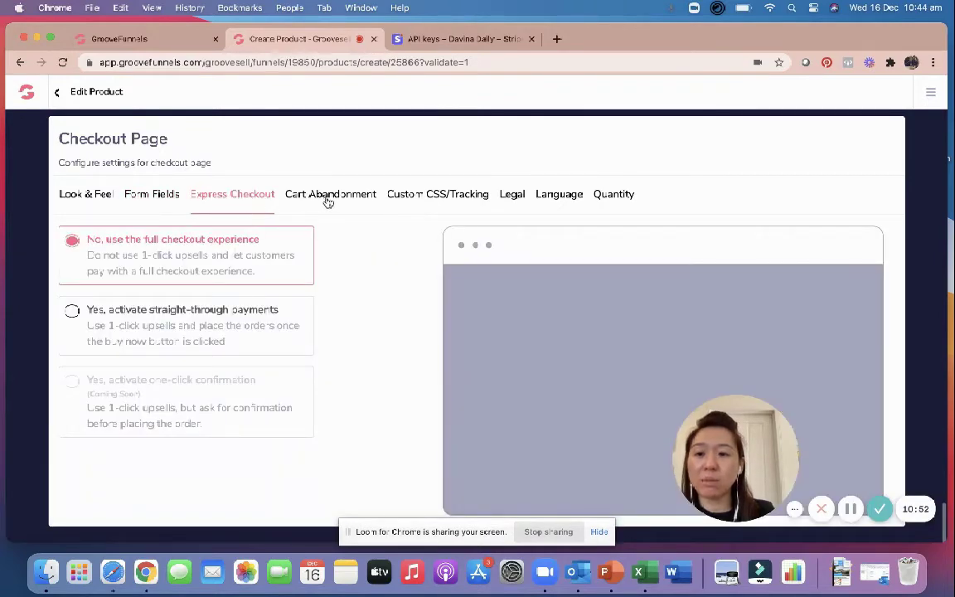
{"action": "left_click", "coordinate": [361, 202]}
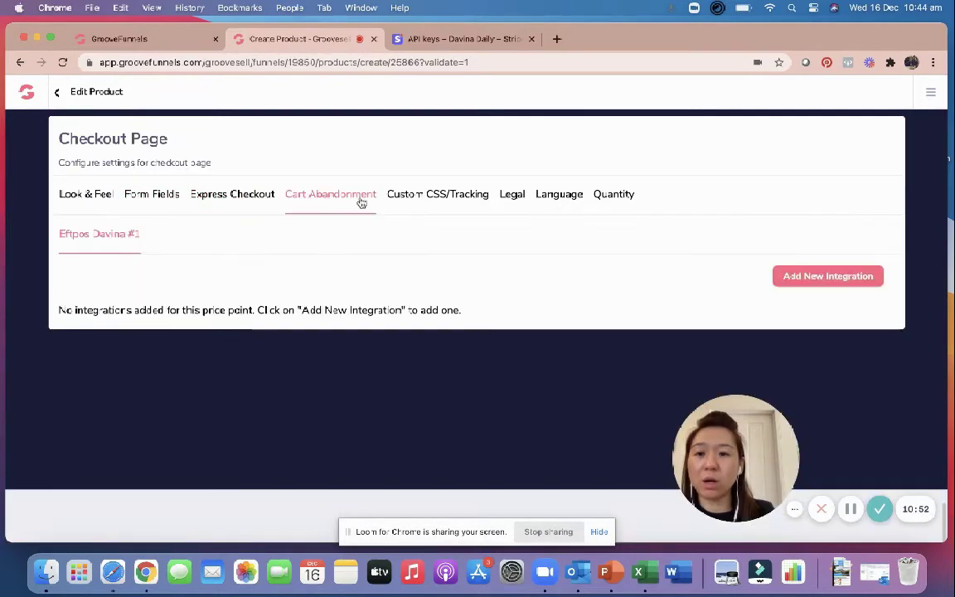
{"action": "left_click", "coordinate": [420, 197]}
{"action": "left_click", "coordinate": [511, 195]}
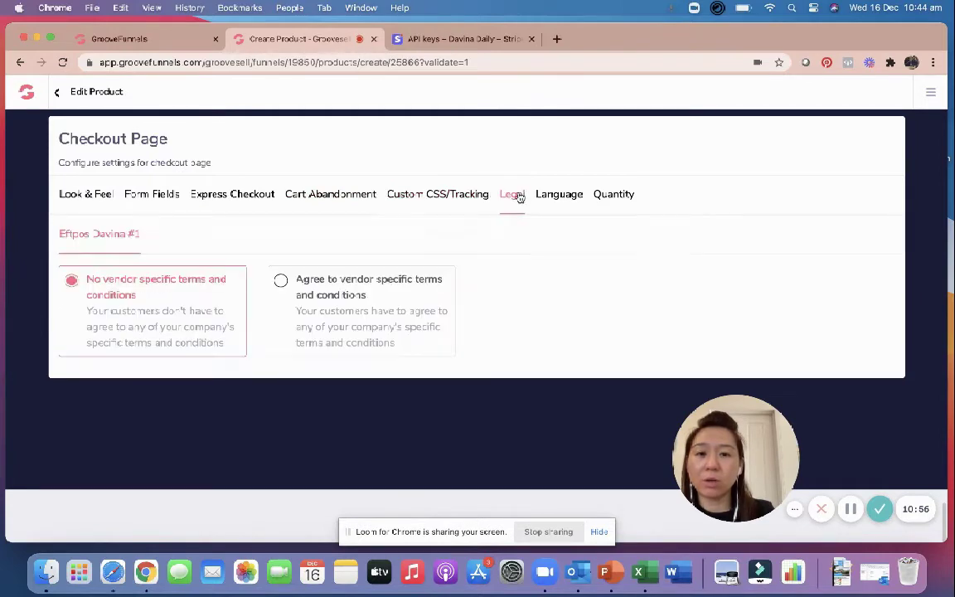
{"action": "left_click", "coordinate": [559, 196]}
{"action": "left_click", "coordinate": [602, 200]}
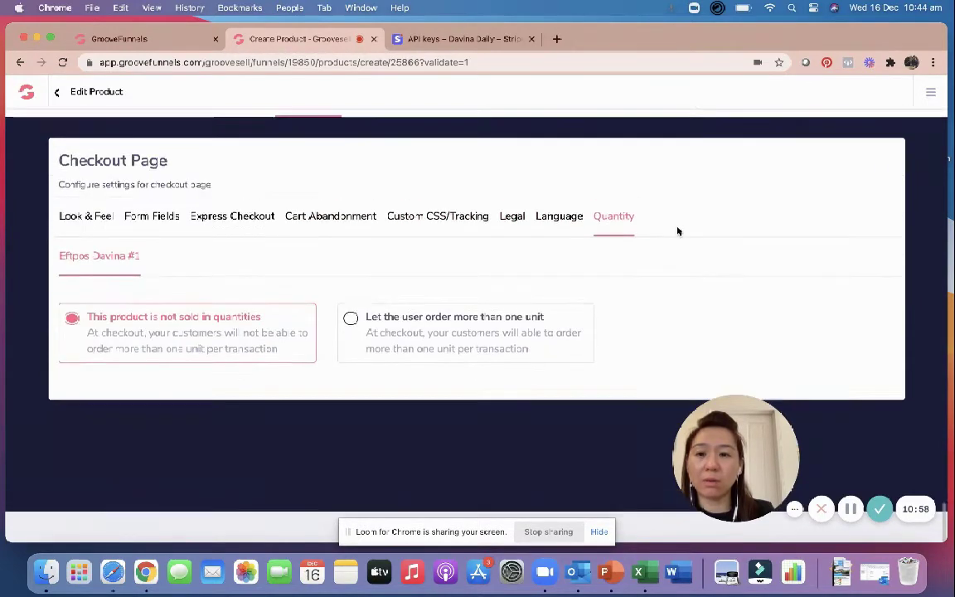
{"action": "scroll", "coordinate": [730, 166], "scroll_direction": "up", "scroll_amount": 2}
{"action": "left_click", "coordinate": [788, 131]}
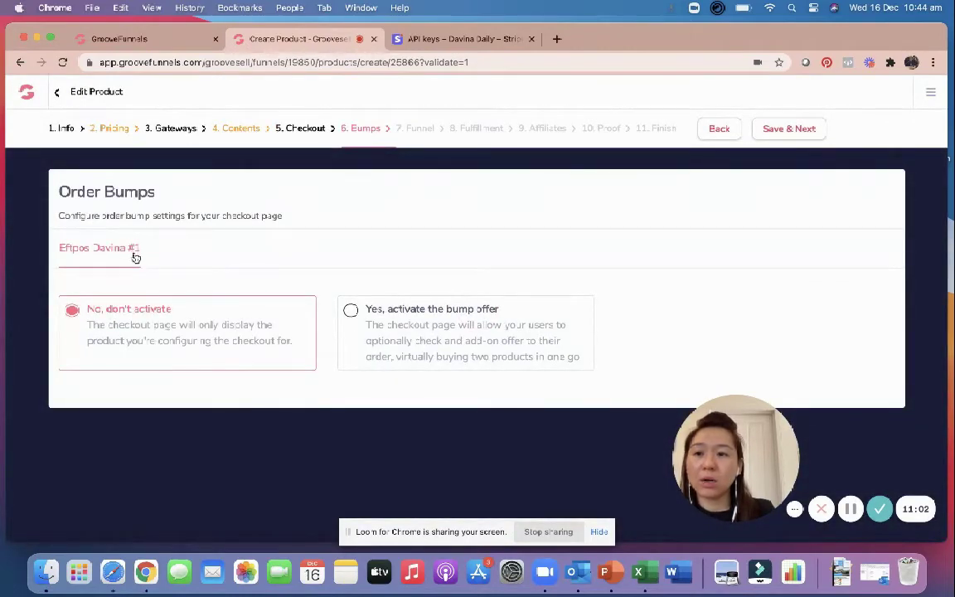
Step: Skip the order bump and keep Thank You Page as the post-purchase destination type
{"action": "left_click", "coordinate": [793, 129]}
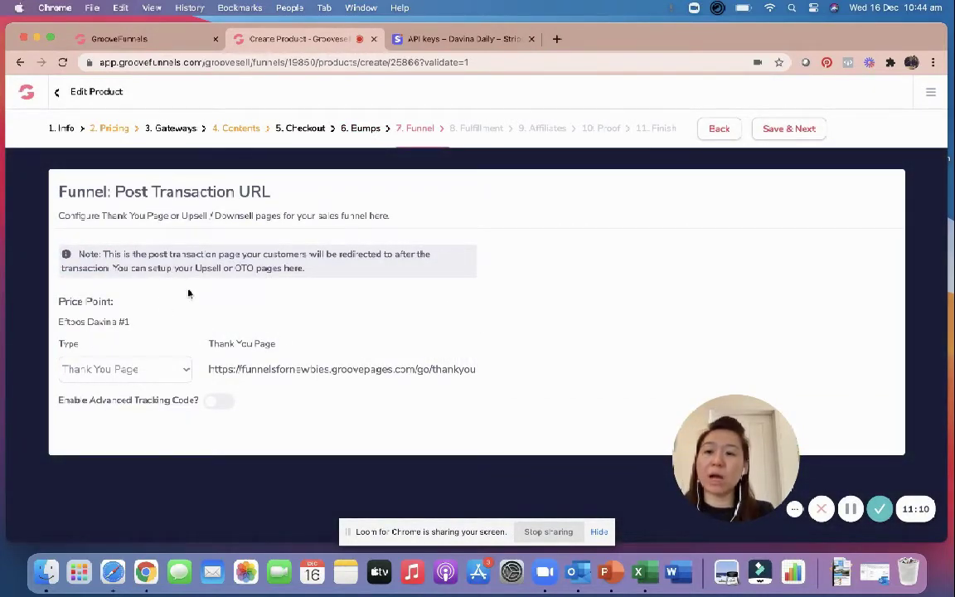
{"action": "left_click", "coordinate": [154, 375]}
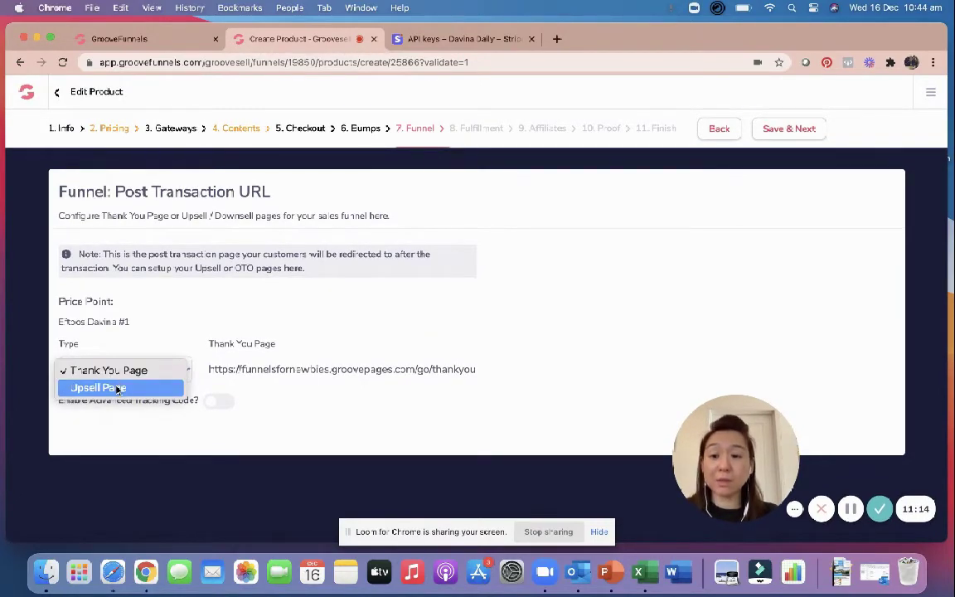
{"action": "left_click", "coordinate": [145, 376]}
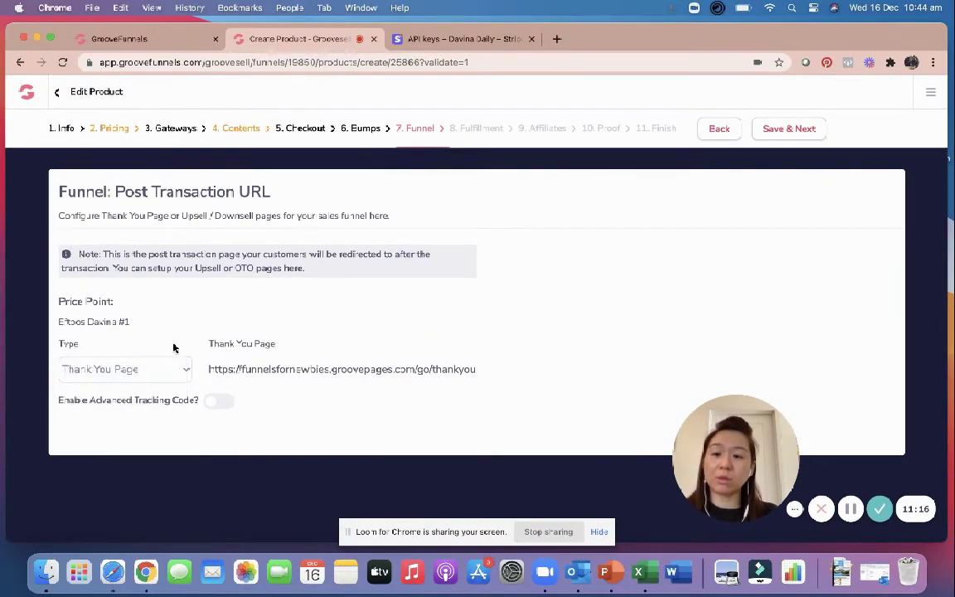
{"action": "left_click", "coordinate": [794, 127]}
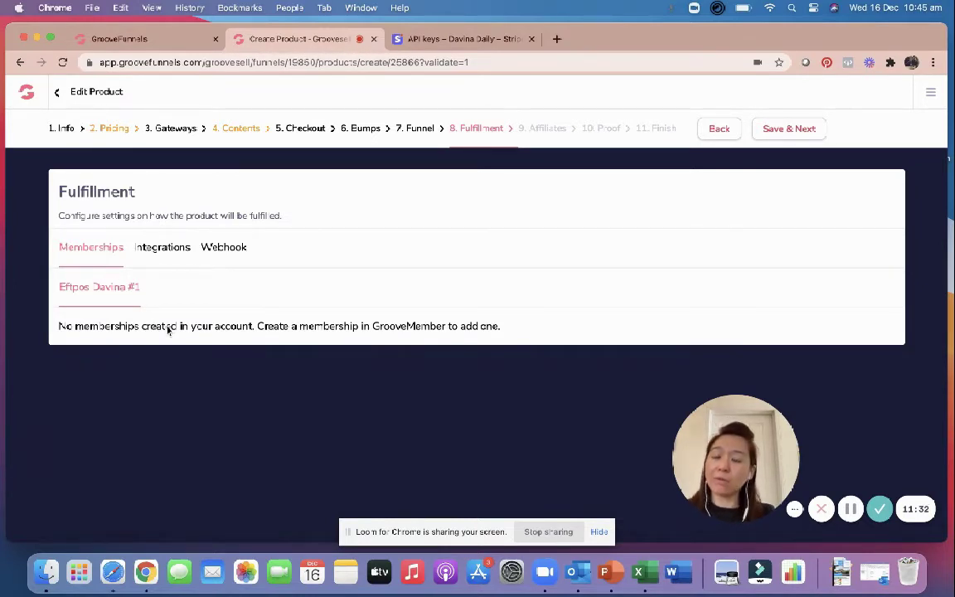
Step: Glance at Integrations, Webhook and Memberships, then continue through Fulfillment, Affiliates and Proof unchanged
{"action": "left_click", "coordinate": [169, 257]}
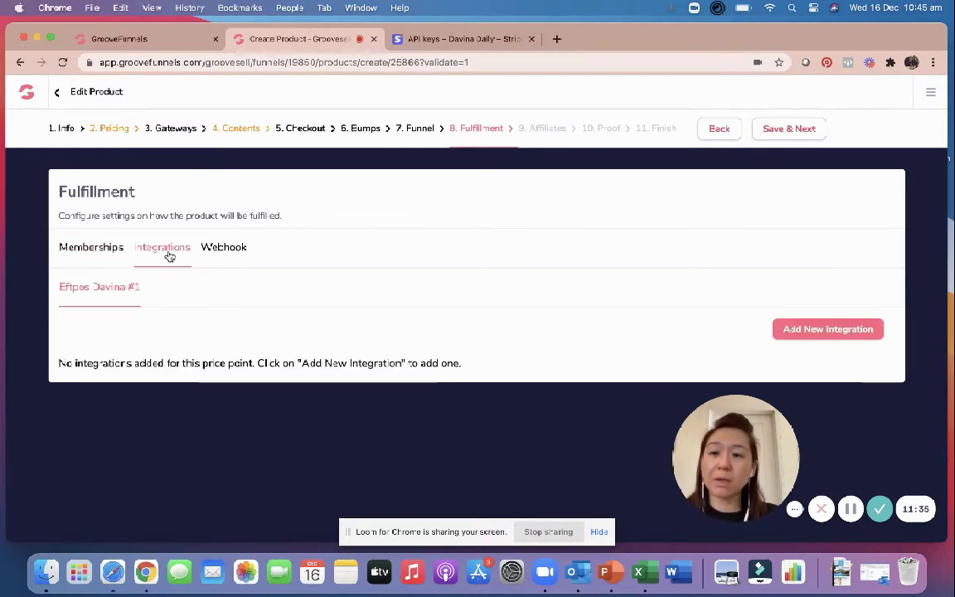
{"action": "left_click", "coordinate": [212, 248]}
{"action": "left_click", "coordinate": [109, 249]}
{"action": "left_click", "coordinate": [790, 129]}
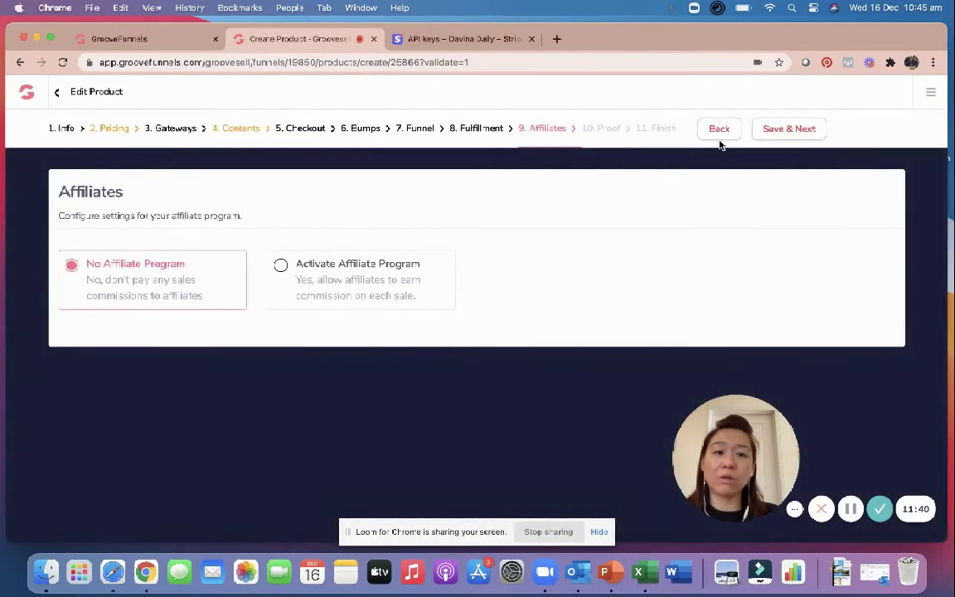
{"action": "left_click", "coordinate": [792, 130]}
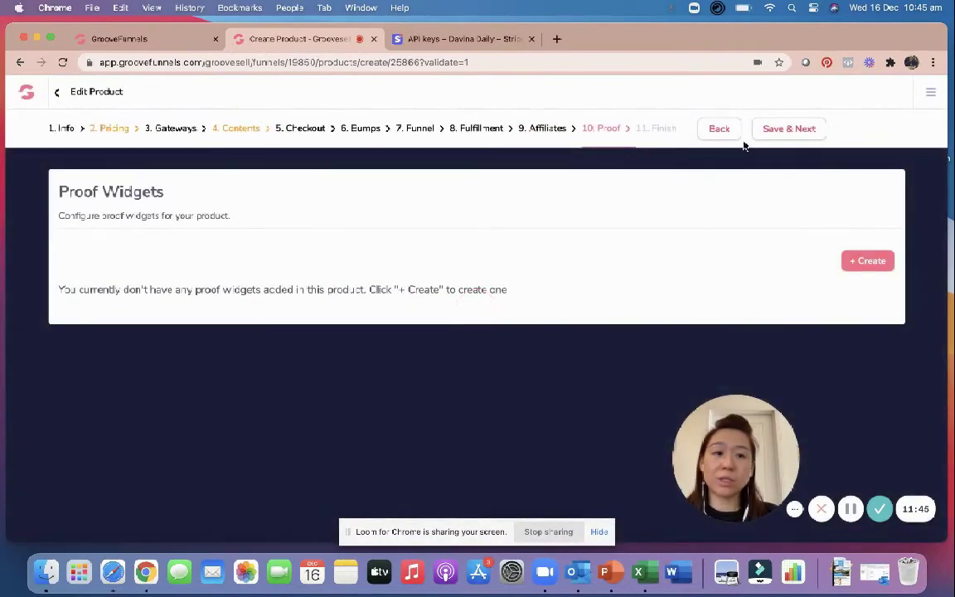
{"action": "left_click", "coordinate": [783, 131]}
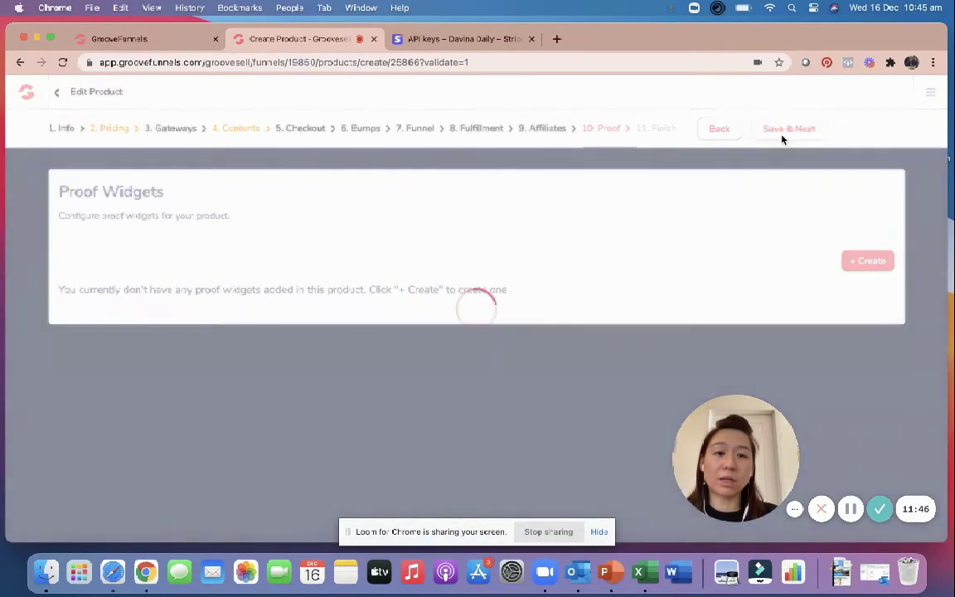
{"action": "scroll", "coordinate": [455, 390], "scroll_direction": "down", "scroll_amount": 1}
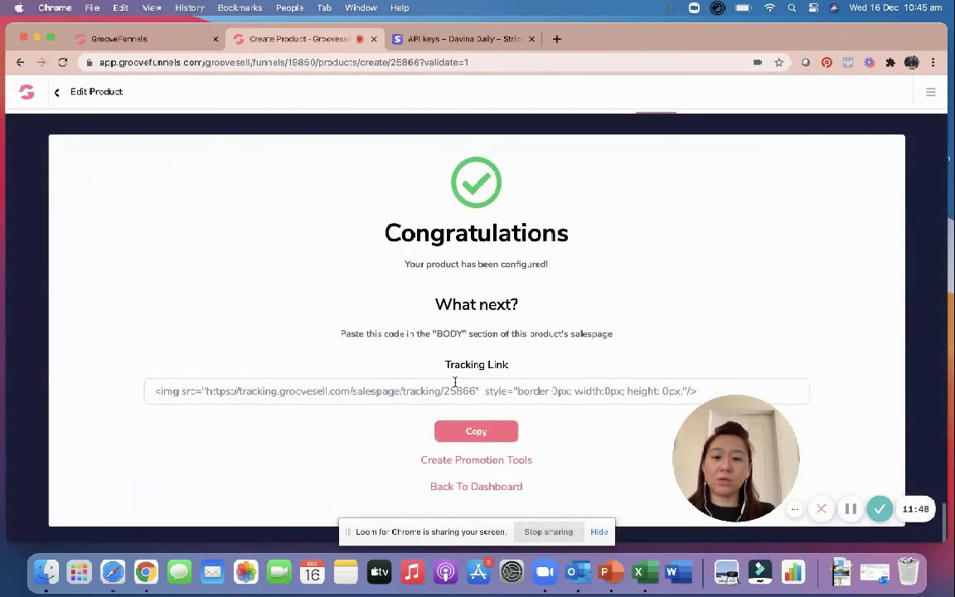
Step: Save and exit the finished Eftpos product setup
{"action": "scroll", "coordinate": [454, 383], "scroll_direction": "up", "scroll_amount": 1}
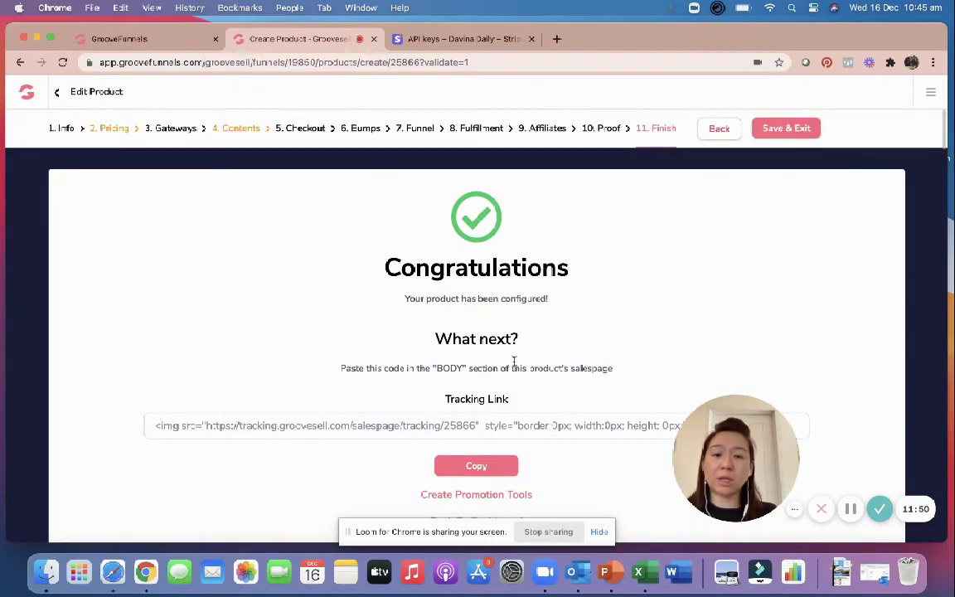
{"action": "left_click", "coordinate": [771, 126]}
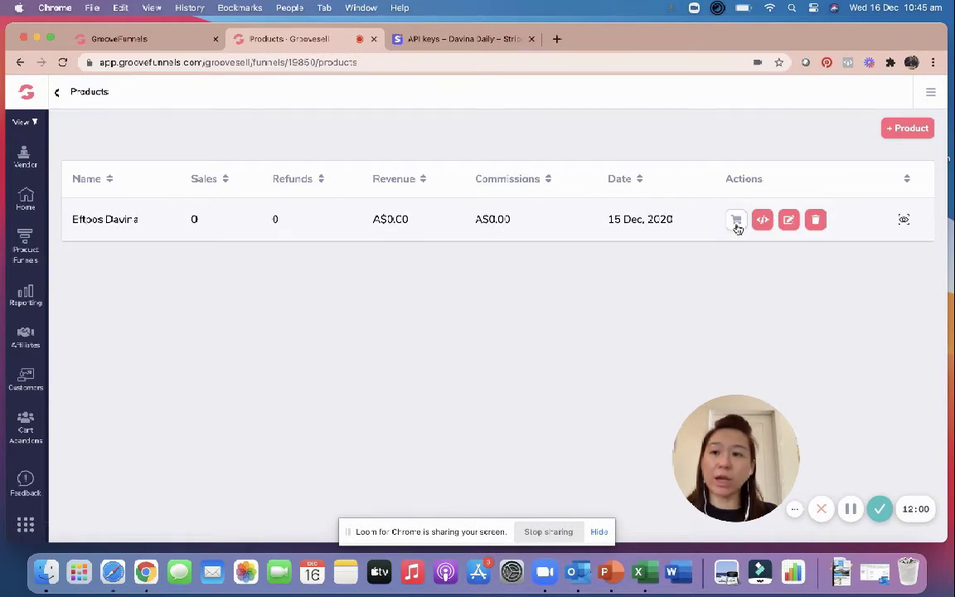
Step: Make the draft Eftpos funnel live with the subdomain 'Eftpost'
{"action": "left_click", "coordinate": [26, 245]}
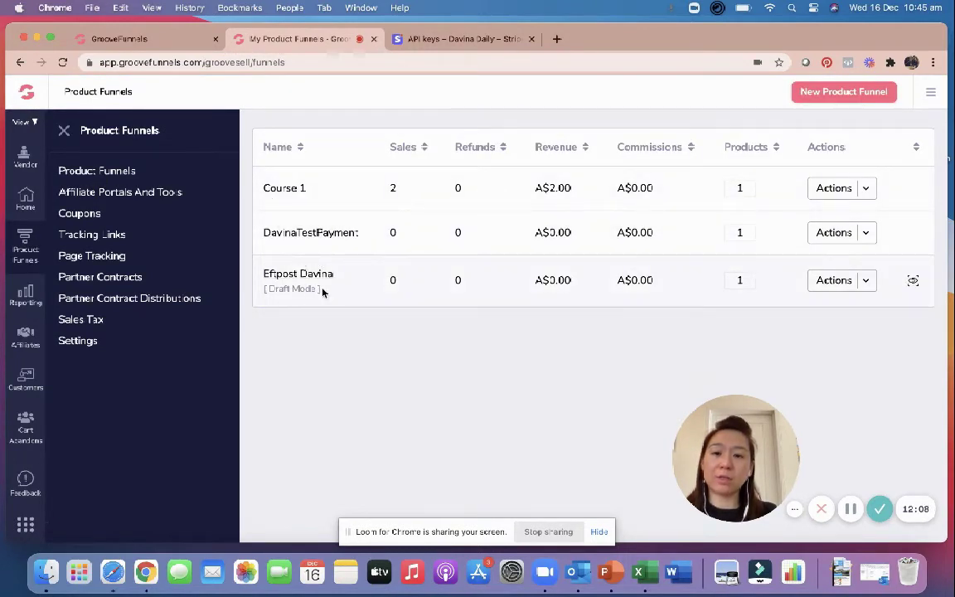
{"action": "left_click", "coordinate": [862, 282]}
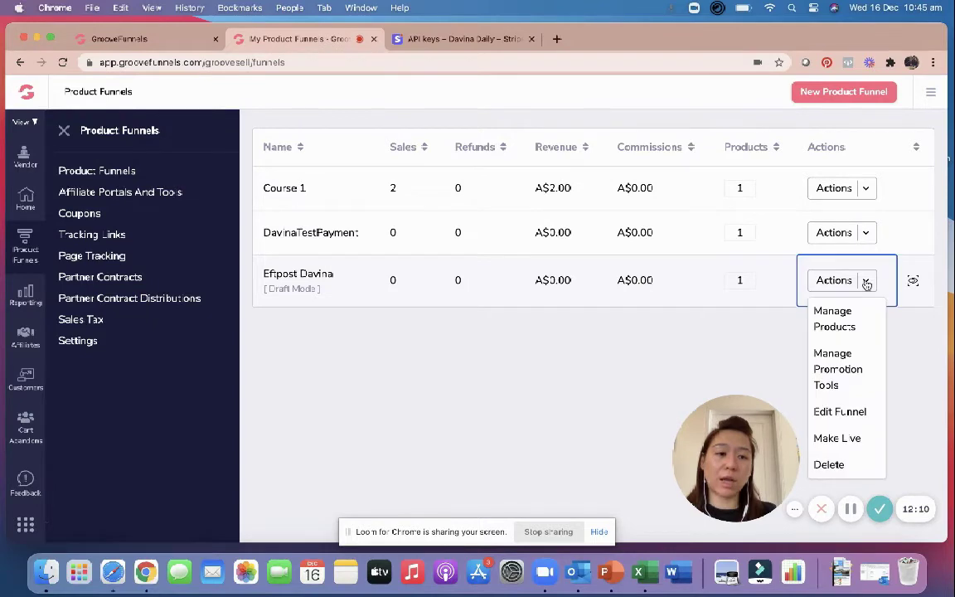
{"action": "left_click", "coordinate": [832, 439]}
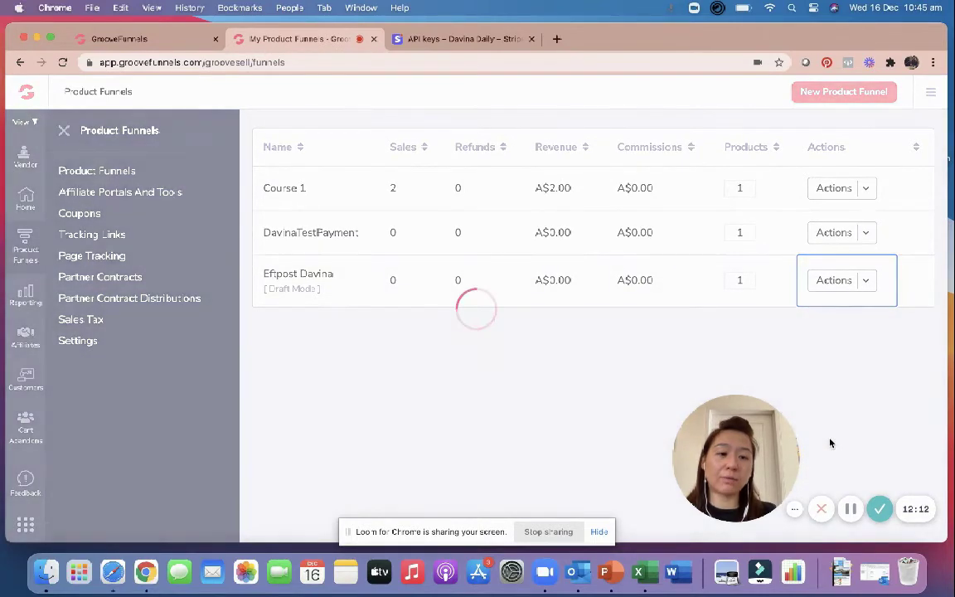
{"action": "left_click", "coordinate": [418, 336]}
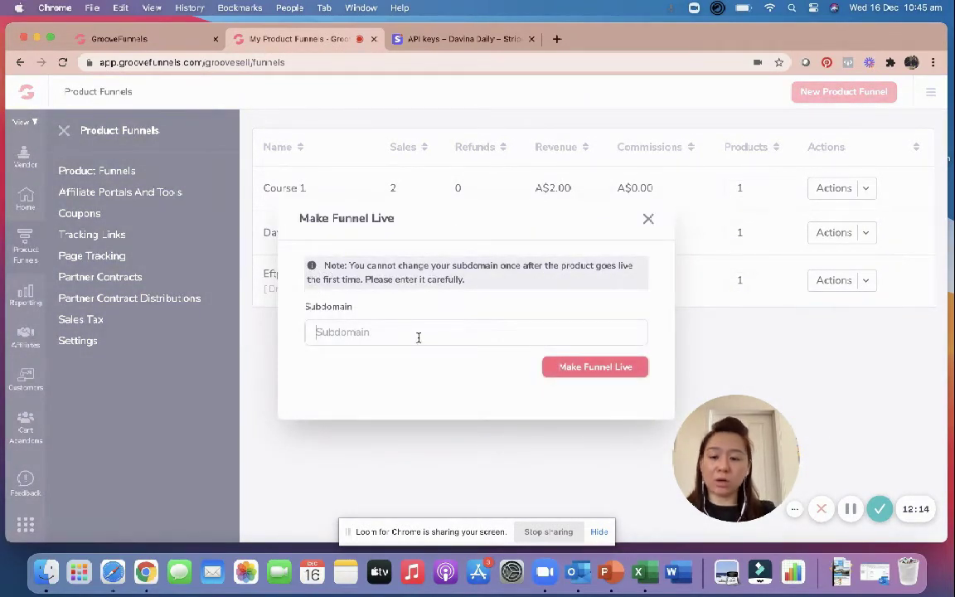
{"action": "type", "text": "Eftpost"}
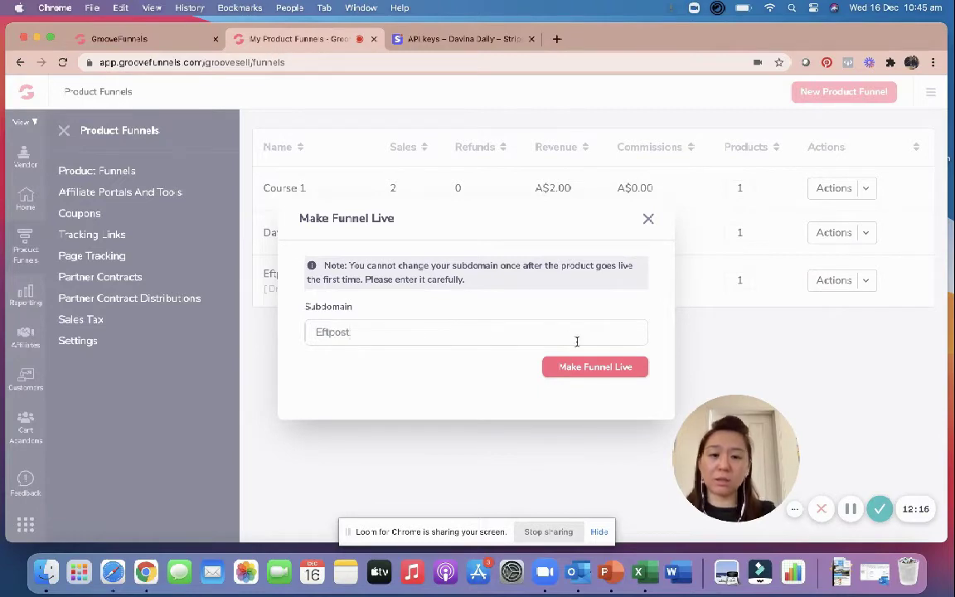
{"action": "left_click", "coordinate": [580, 369]}
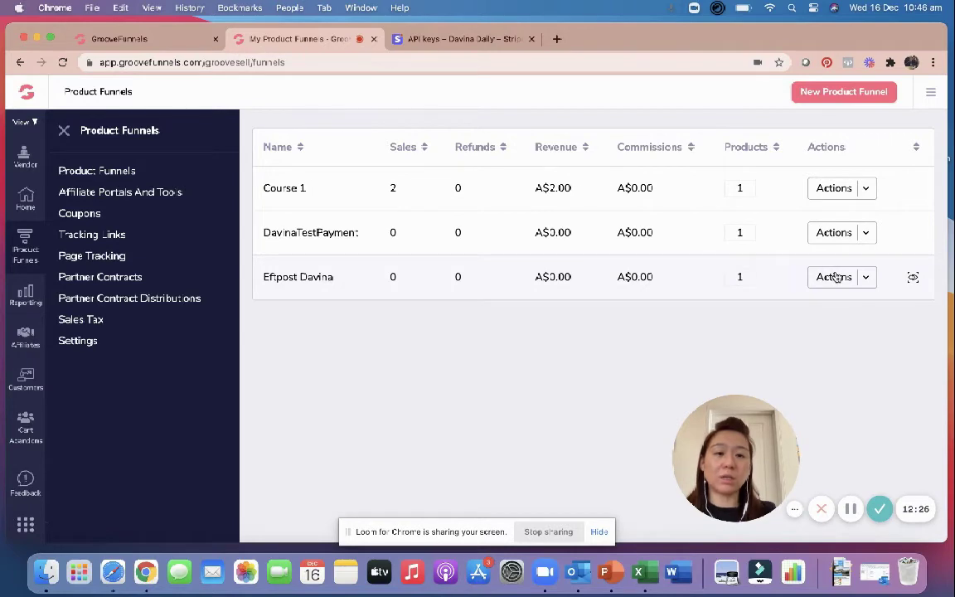
Step: Open the Checkout Pages options for the Eftpos Davina product from the Eftpost Davina funnel's Manage Products
{"action": "left_click", "coordinate": [867, 280]}
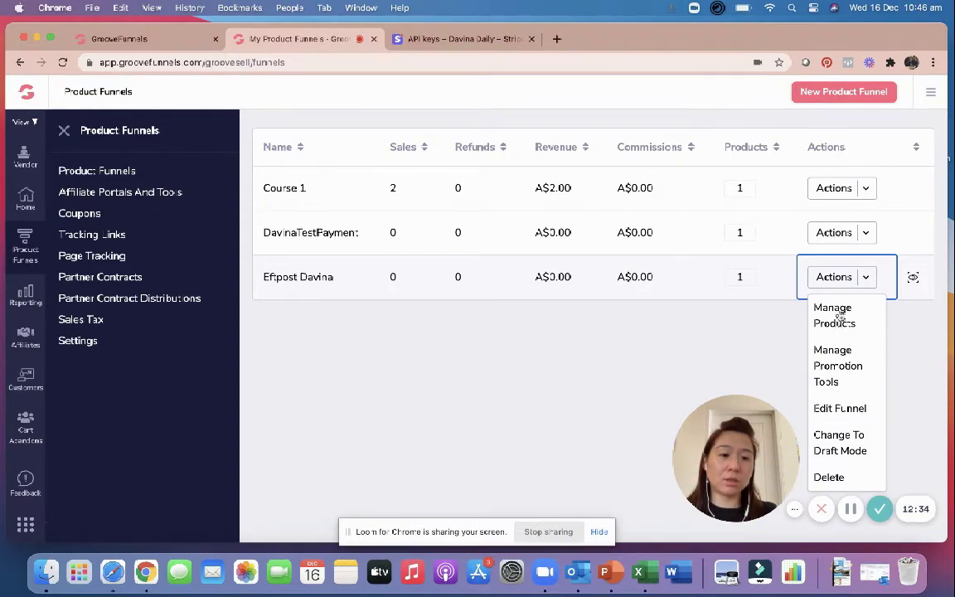
{"action": "left_click", "coordinate": [834, 315]}
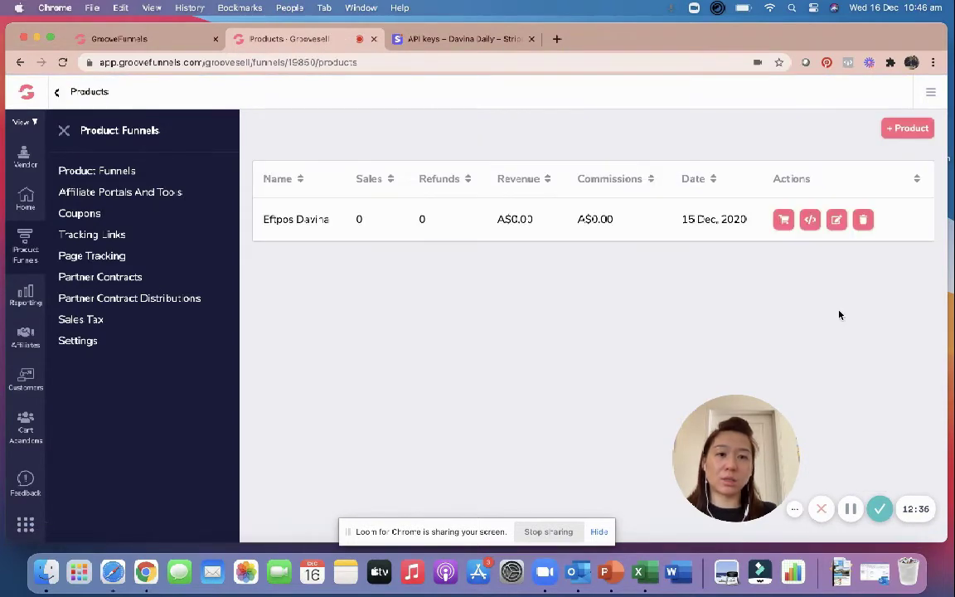
{"action": "left_click", "coordinate": [786, 221]}
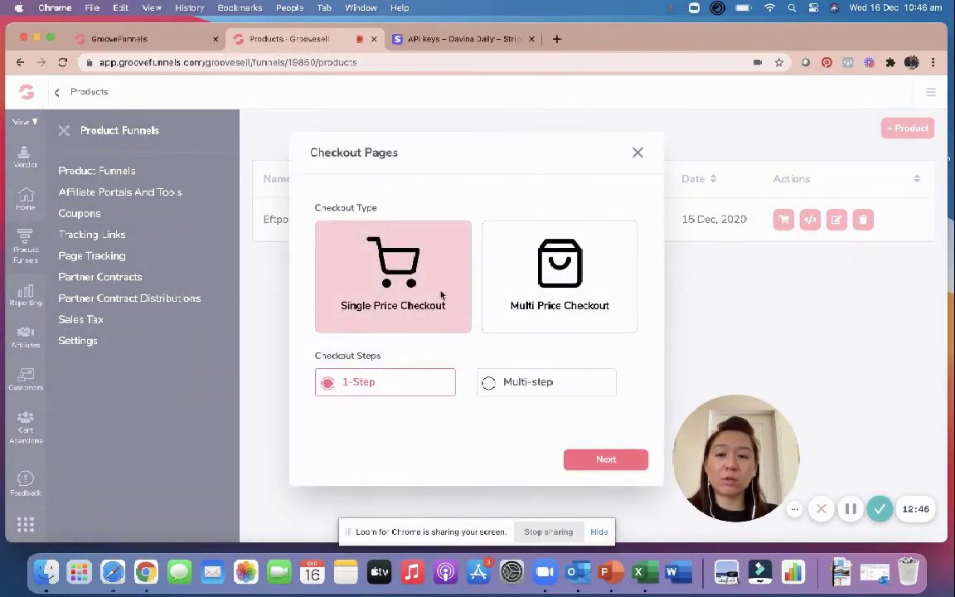
Step: Choose a 1-Step Single Price Checkout for the Eftpos product and continue to the AUD 1 details
{"action": "left_click", "coordinate": [594, 269]}
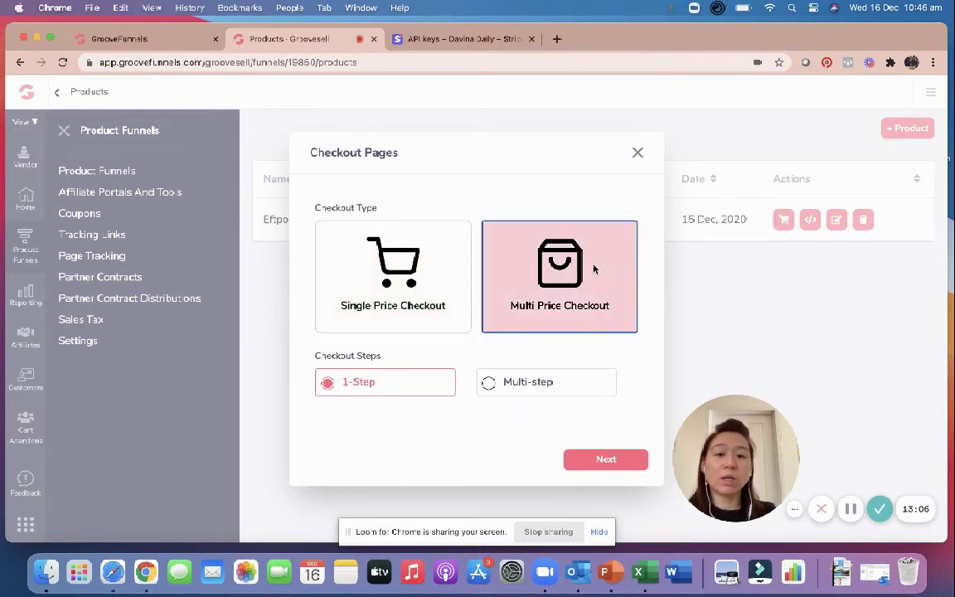
{"action": "left_click", "coordinate": [374, 271]}
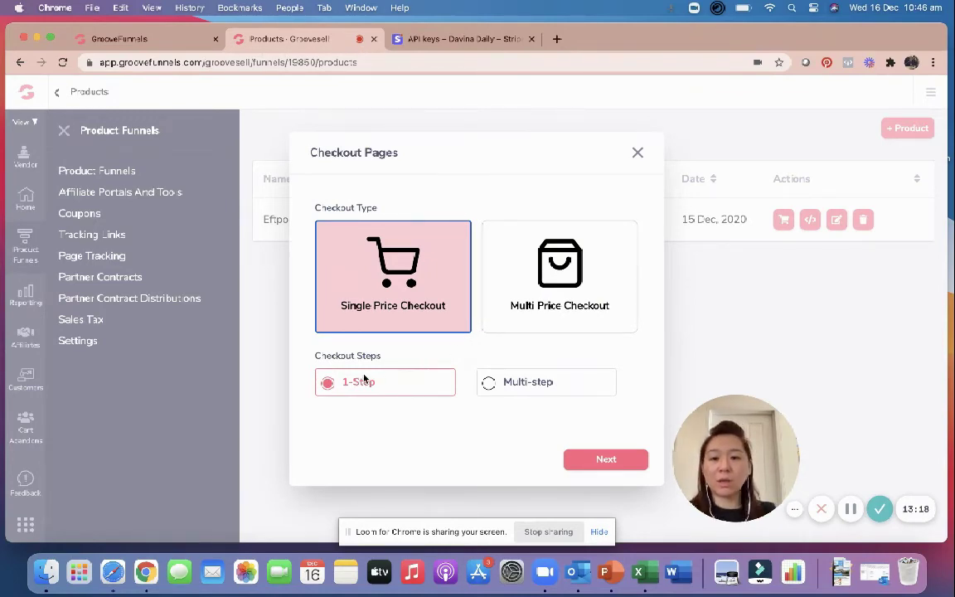
{"action": "left_click", "coordinate": [607, 460]}
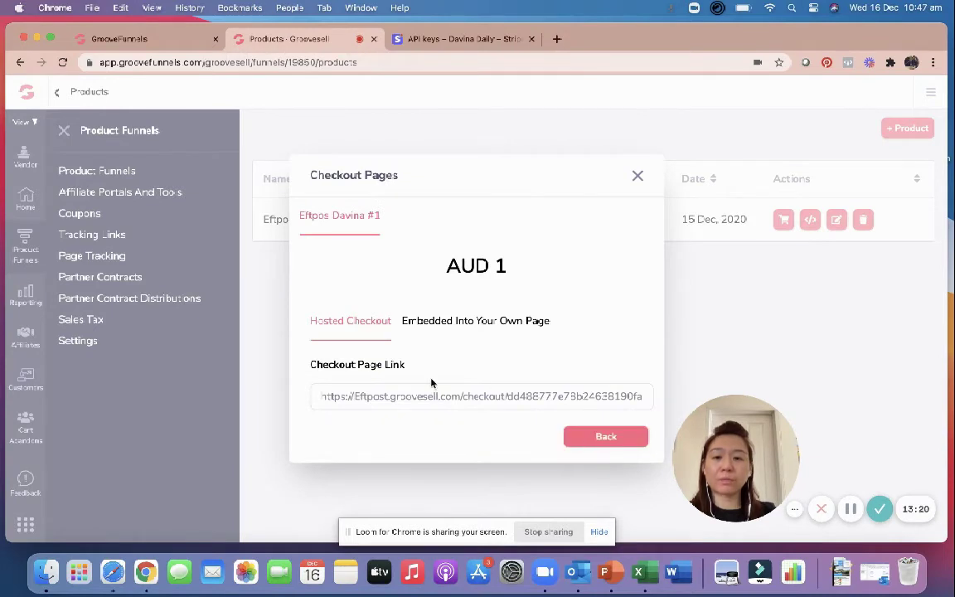
Step: Copy the Embedded Into Your Own Page code and return to the Mastermind Order Form builder
{"action": "left_click", "coordinate": [432, 329]}
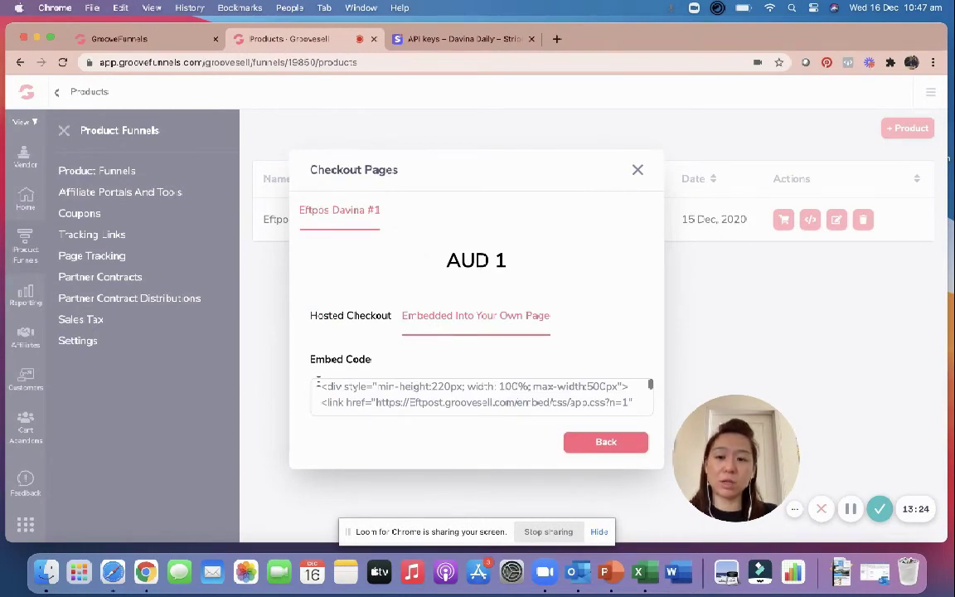
{"action": "left_click_drag", "start_coordinate": [319, 385], "coordinate": [363, 405]}
{"action": "right_click", "coordinate": [326, 398]}
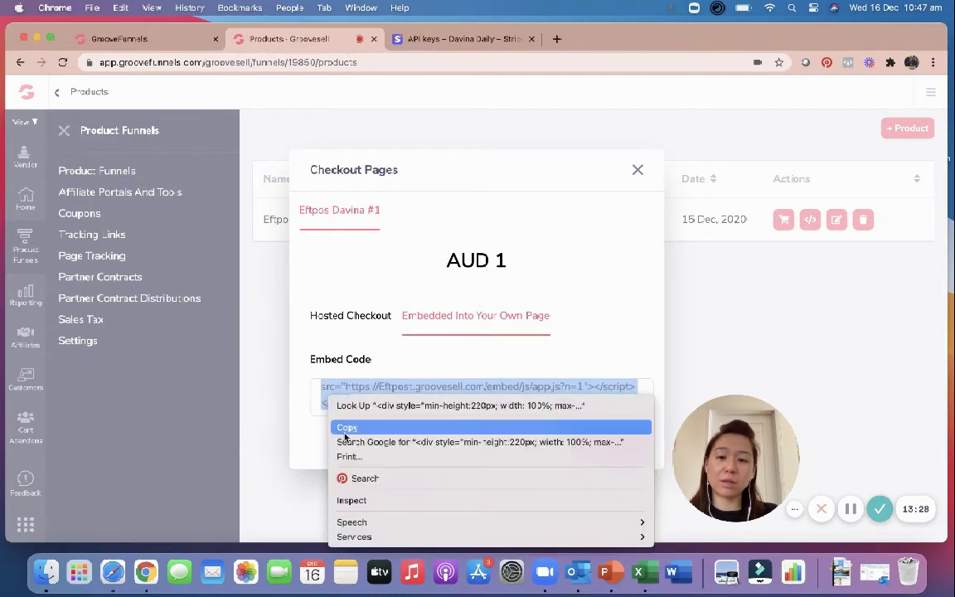
{"action": "left_click", "coordinate": [348, 425]}
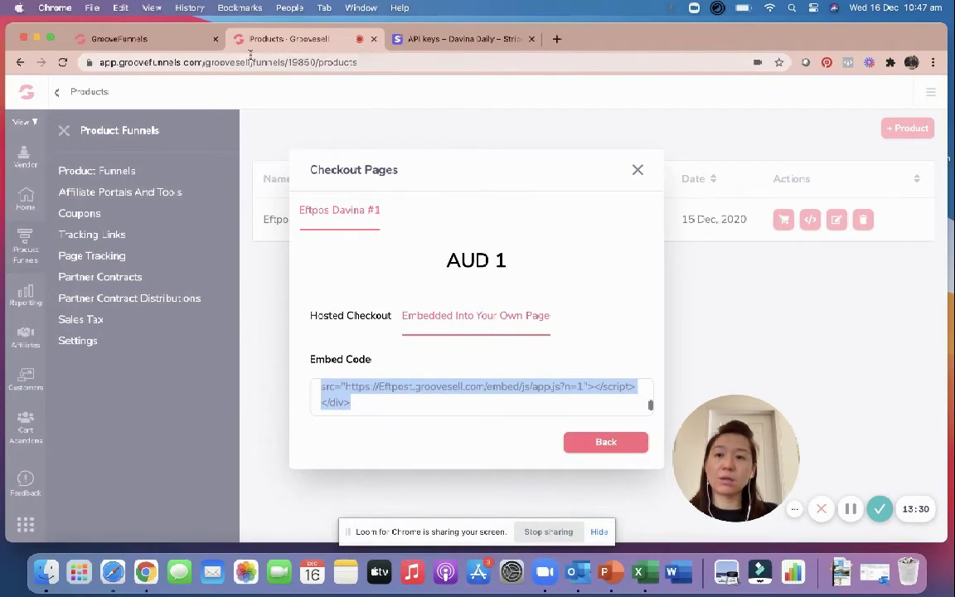
{"action": "left_click", "coordinate": [133, 39]}
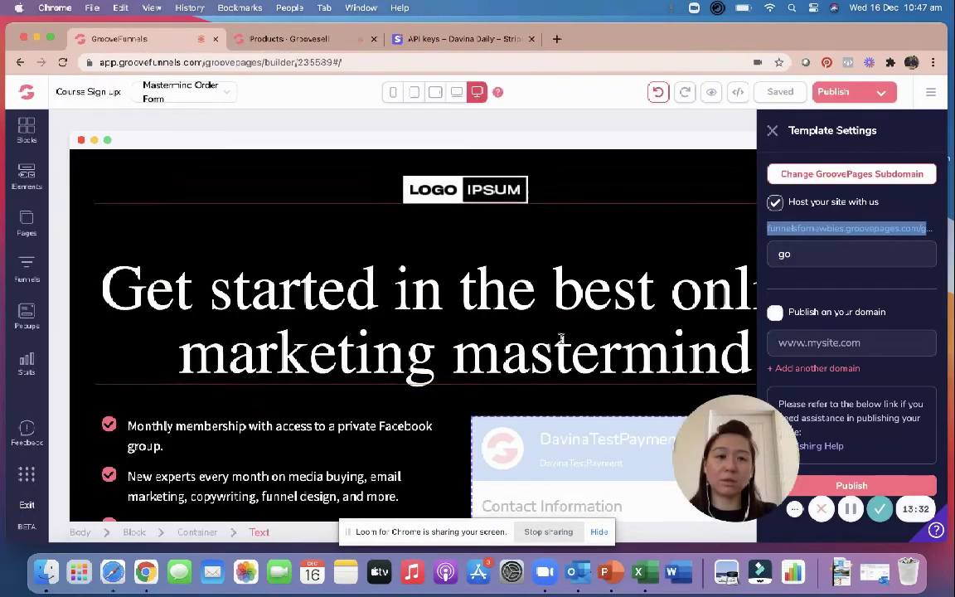
Step: Delete the old DavinaTestPayment checkout form beside the bullet list
{"action": "scroll", "coordinate": [559, 337], "scroll_direction": "down", "scroll_amount": 5}
{"action": "left_click_drag", "start_coordinate": [748, 461], "coordinate": [214, 474]}
{"action": "scroll", "coordinate": [539, 274], "scroll_direction": "up", "scroll_amount": 1}
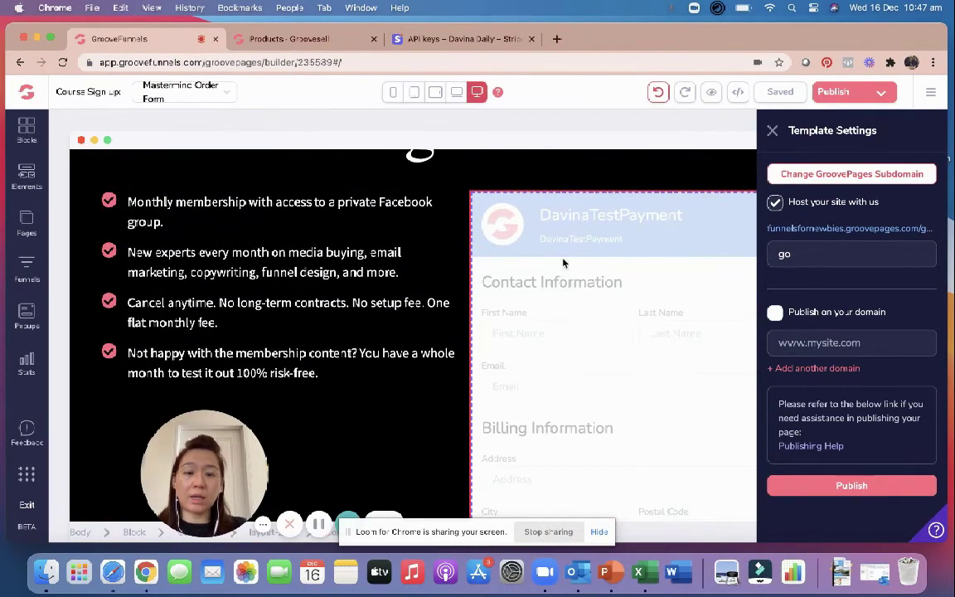
{"action": "left_click", "coordinate": [505, 220]}
{"action": "left_click", "coordinate": [529, 187]}
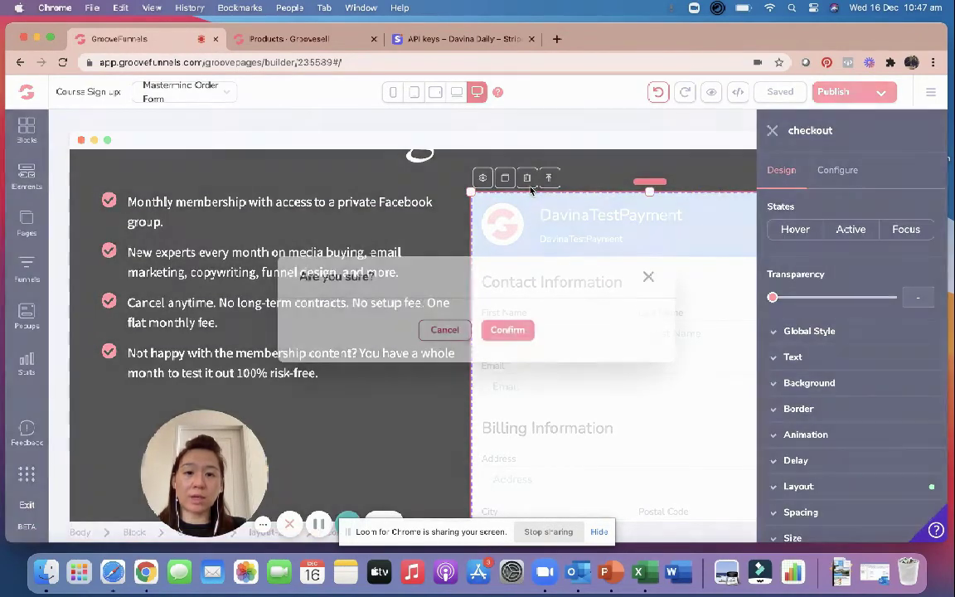
{"action": "left_click", "coordinate": [520, 334]}
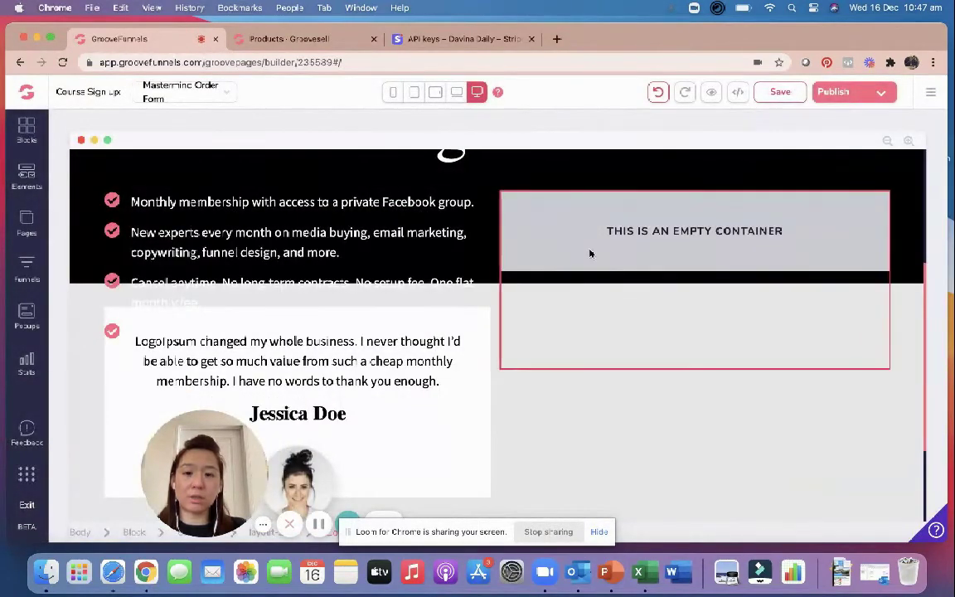
Step: Drag a Checkout-embed element from Elements into the empty container
{"action": "scroll", "coordinate": [590, 251], "scroll_direction": "up", "scroll_amount": 5}
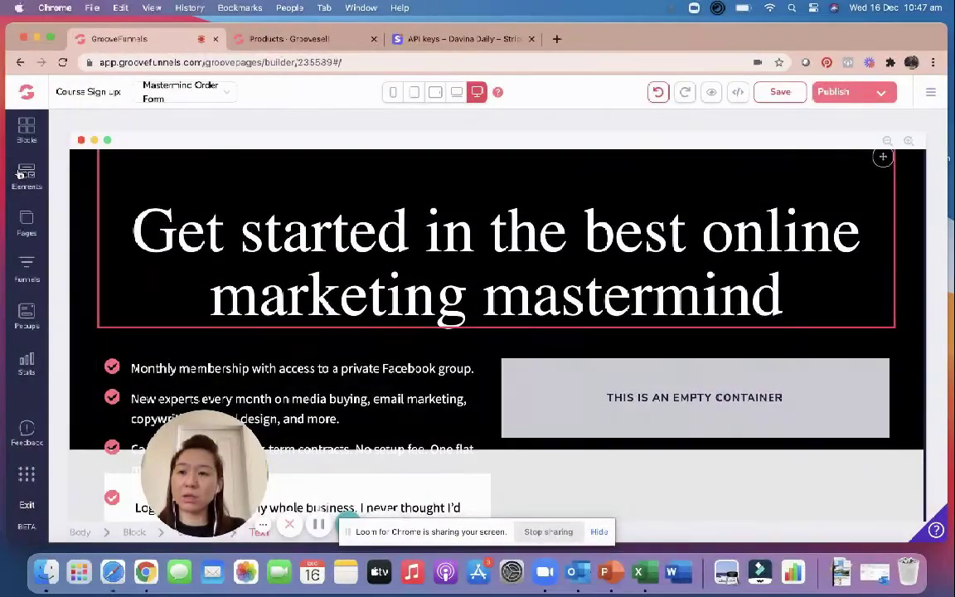
{"action": "left_click", "coordinate": [26, 176]}
{"action": "scroll", "coordinate": [141, 332], "scroll_direction": "down", "scroll_amount": 5}
{"action": "left_click_drag", "start_coordinate": [246, 494], "coordinate": [281, 447]}
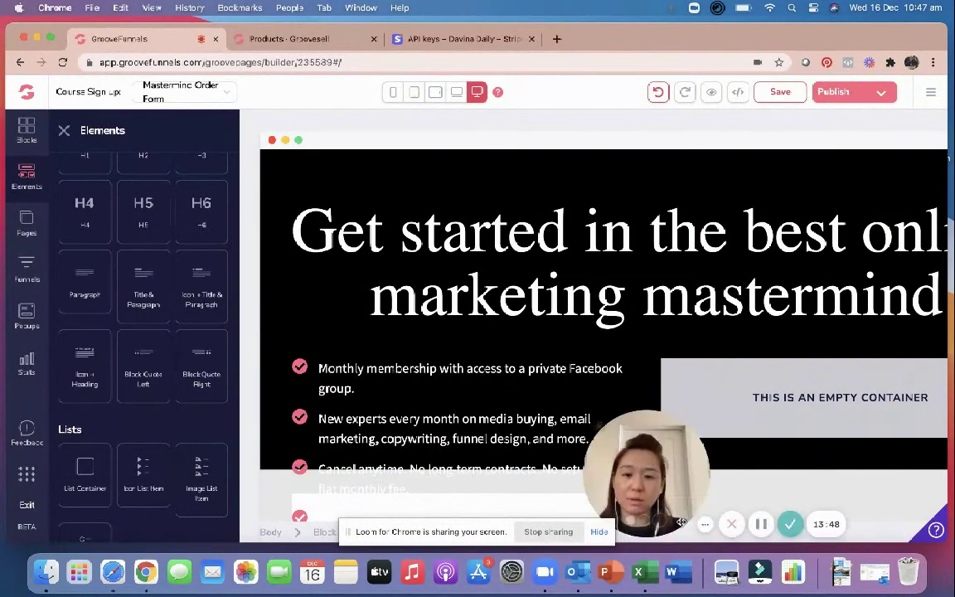
{"action": "left_click_drag", "start_coordinate": [349, 464], "coordinate": [350, 474]}
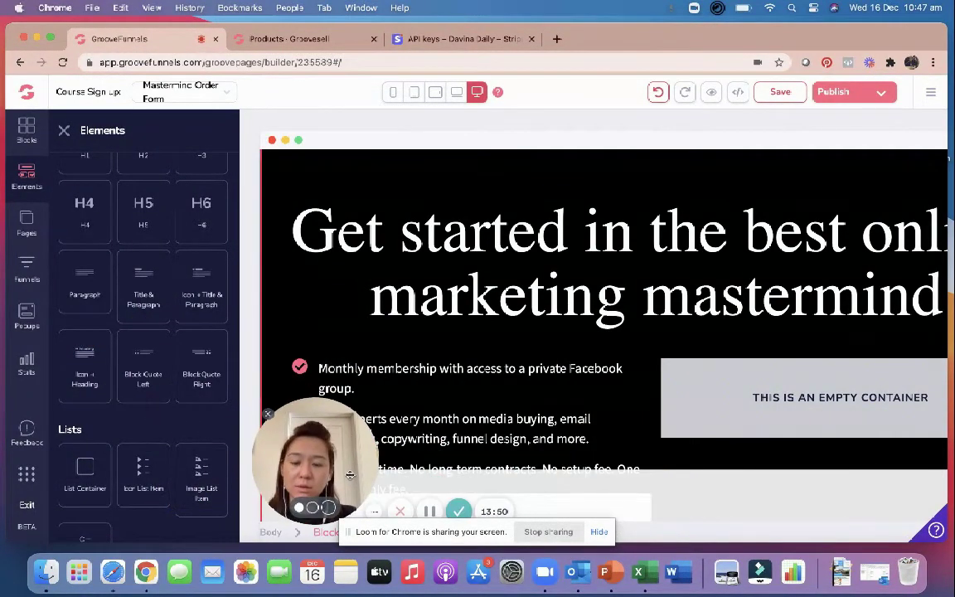
{"action": "scroll", "coordinate": [172, 446], "scroll_direction": "down", "scroll_amount": 5}
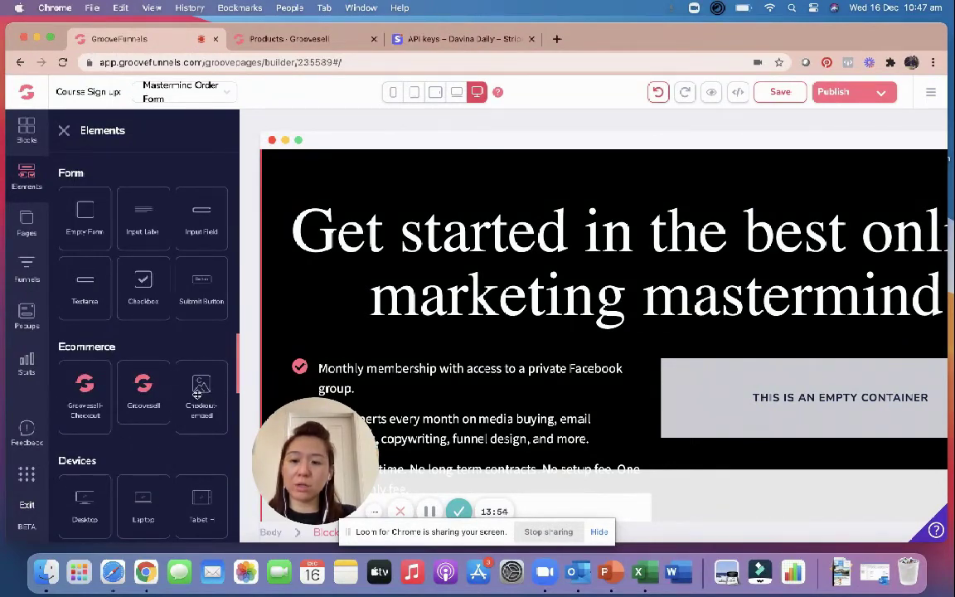
{"action": "left_click_drag", "start_coordinate": [197, 393], "coordinate": [829, 389]}
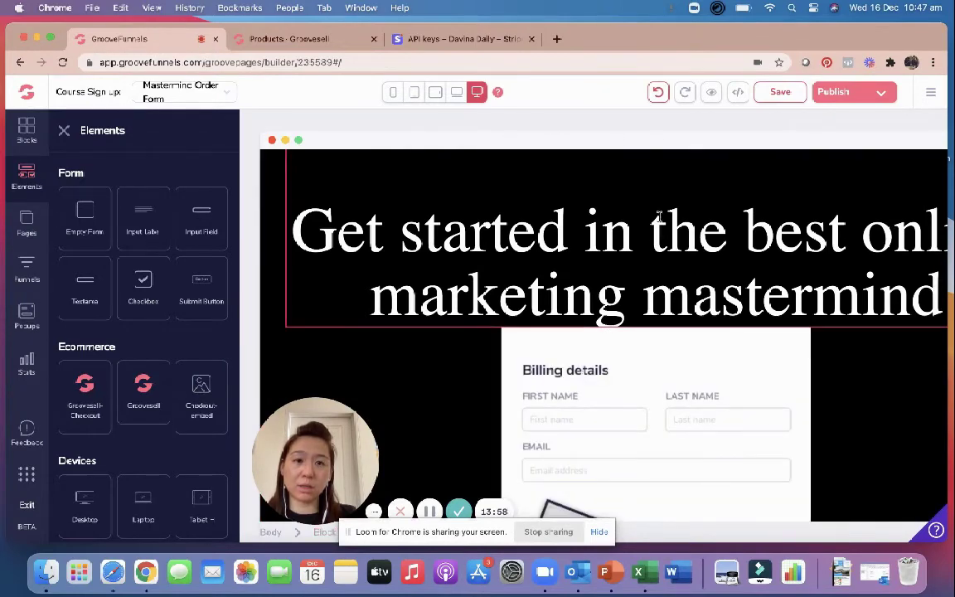
Step: Undo and redo the placement, then select the new checkout element and open its Configure settings
{"action": "left_click", "coordinate": [659, 92]}
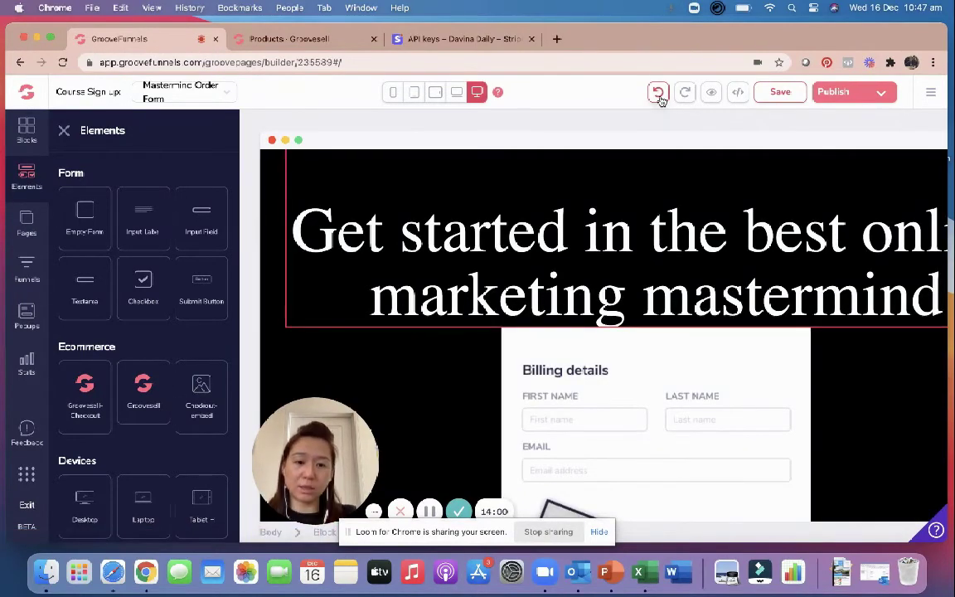
{"action": "left_click", "coordinate": [659, 92]}
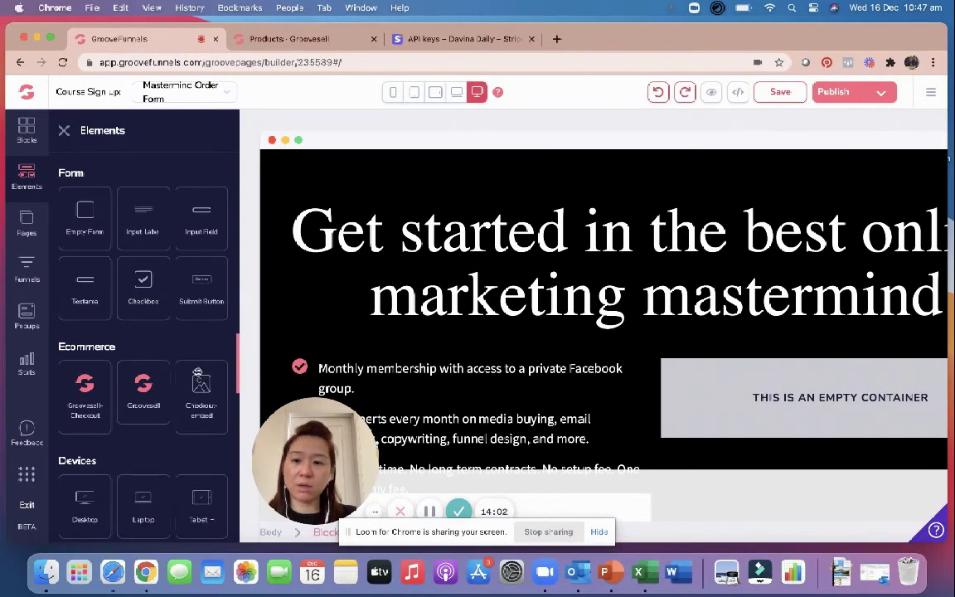
{"action": "left_click", "coordinate": [685, 92]}
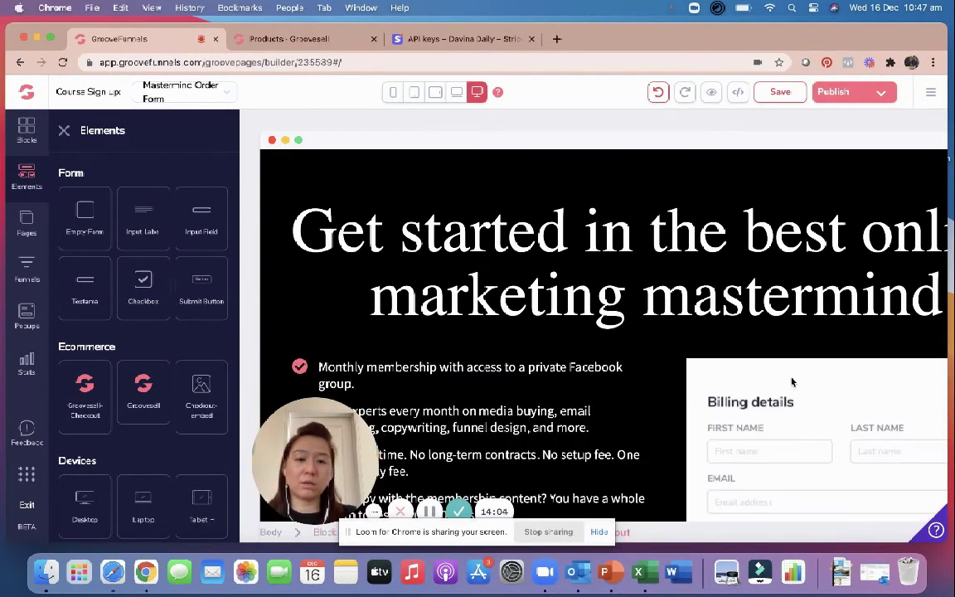
{"action": "scroll", "coordinate": [792, 381], "scroll_direction": "down", "scroll_amount": 10}
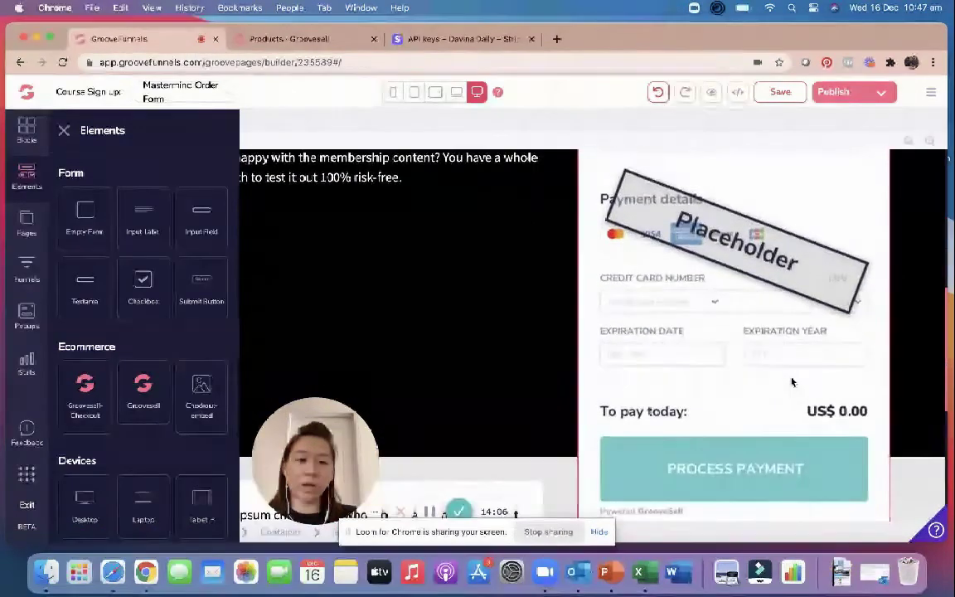
{"action": "scroll", "coordinate": [792, 382], "scroll_direction": "up", "scroll_amount": 5}
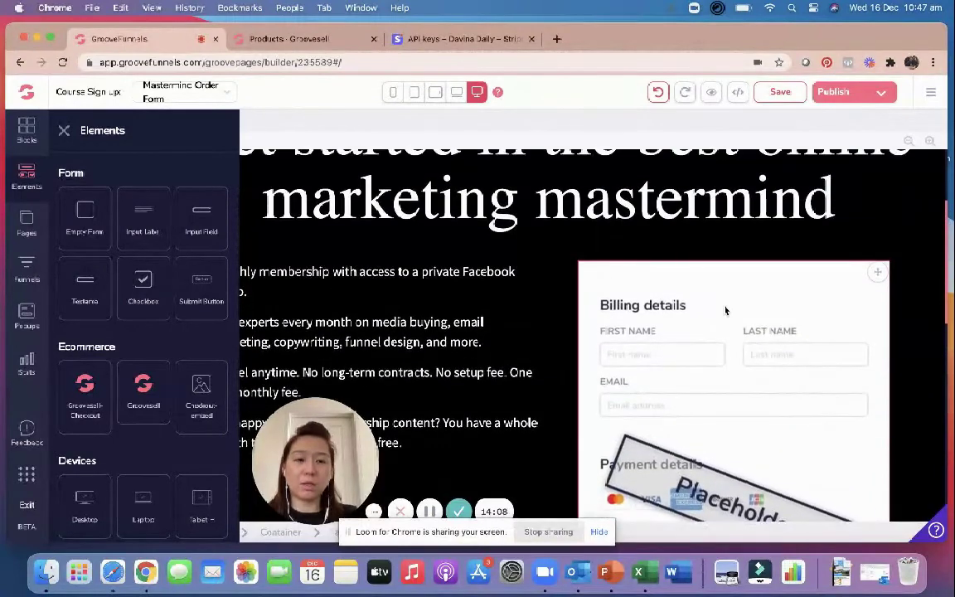
{"action": "left_click", "coordinate": [725, 311]}
{"action": "left_click", "coordinate": [836, 176]}
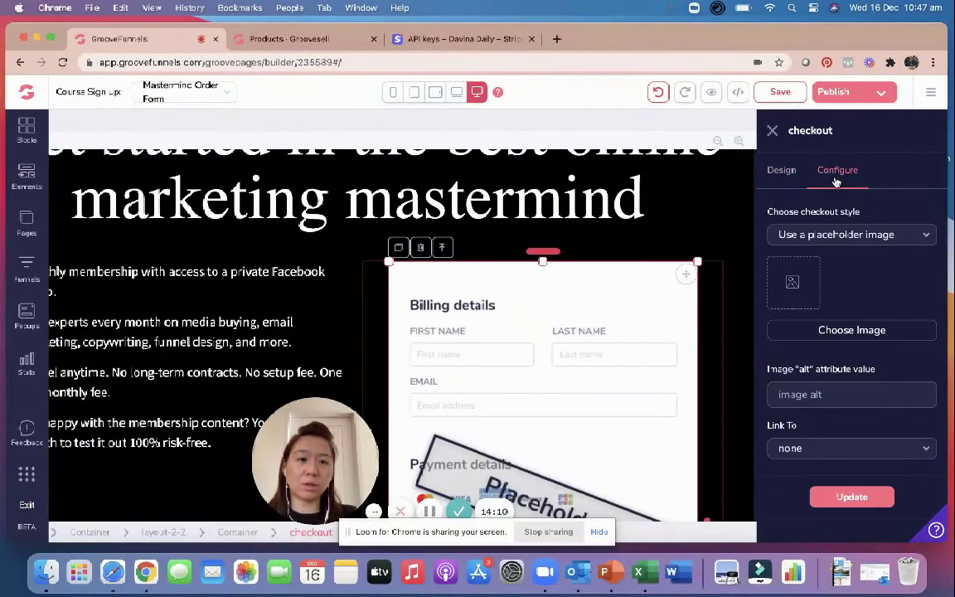
Step: Set the checkout style to Use embed code and apply it
{"action": "left_click", "coordinate": [822, 235]}
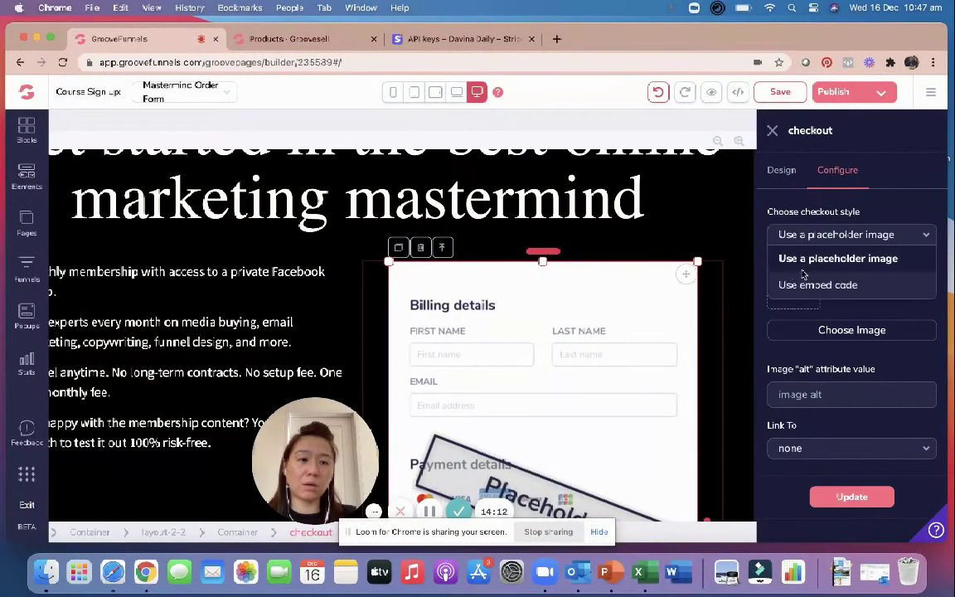
{"action": "left_click", "coordinate": [798, 285]}
{"action": "left_click", "coordinate": [831, 378]}
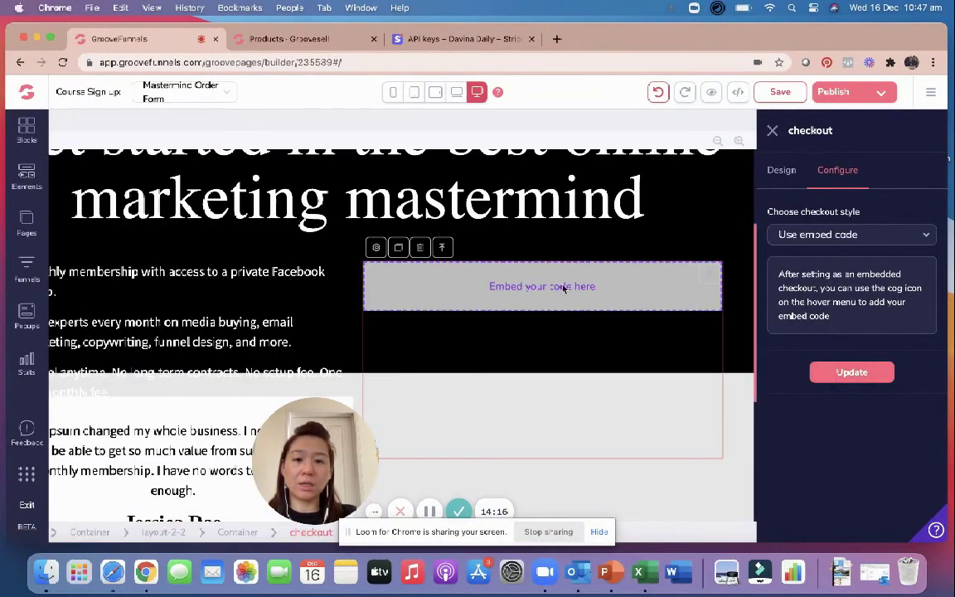
Step: Paste the copied Eftpos checkout embed code into the source code editor and save it
{"action": "left_click", "coordinate": [375, 249]}
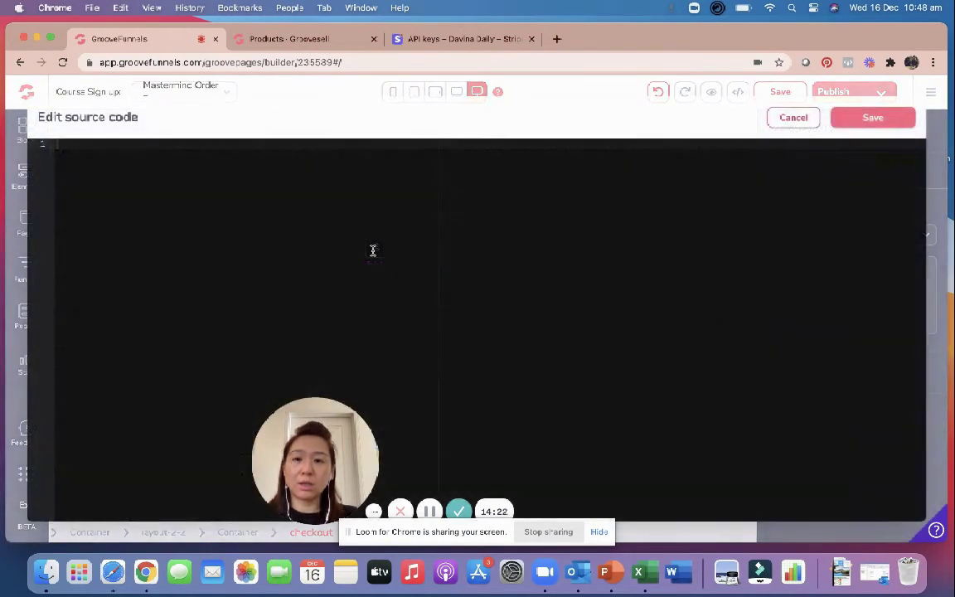
{"action": "right_click", "coordinate": [90, 147]}
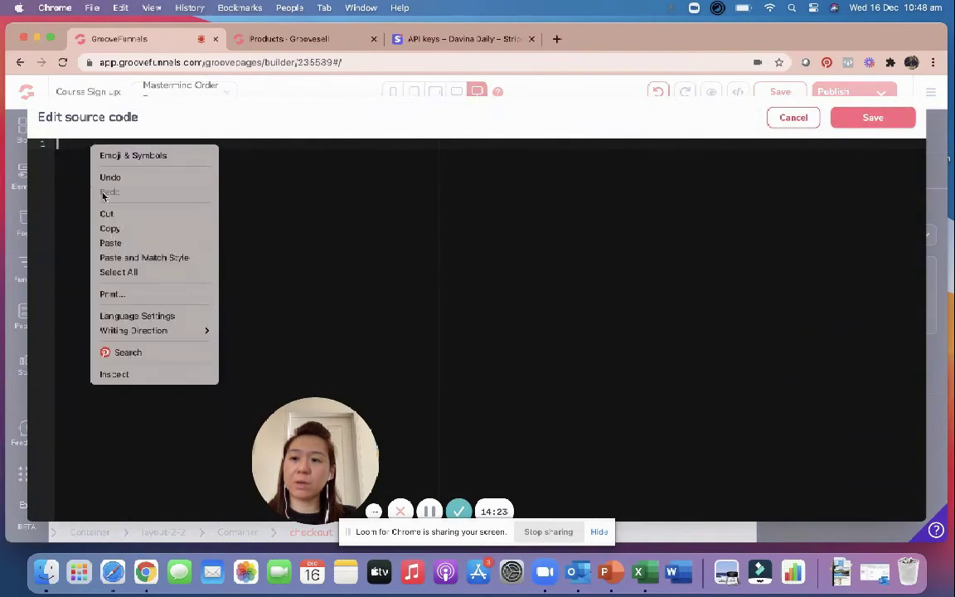
{"action": "left_click", "coordinate": [112, 242]}
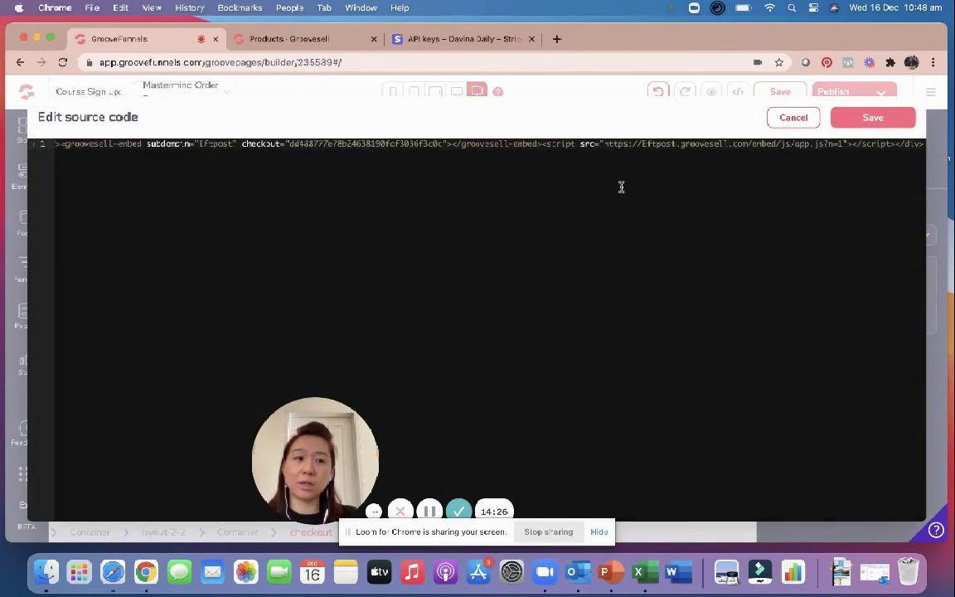
{"action": "left_click", "coordinate": [861, 119]}
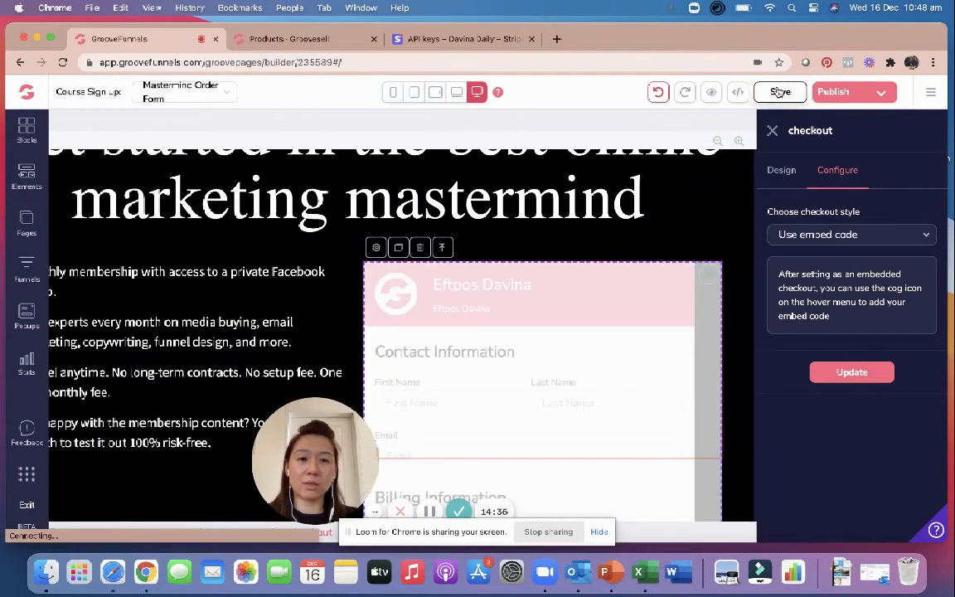
Step: Publish the Mastermind Order Form page and show Template Settings with its groovepages subdomain link
{"action": "mouse_move", "coordinate": [329, 422]}
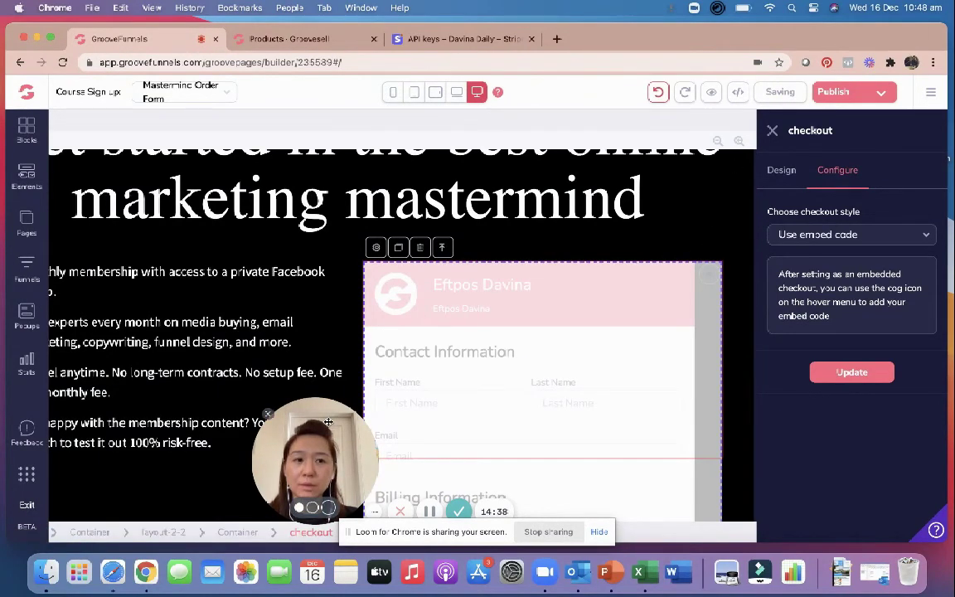
{"action": "left_click_drag", "start_coordinate": [328, 422], "coordinate": [141, 407]}
{"action": "scroll", "coordinate": [534, 427], "scroll_direction": "down", "scroll_amount": 1}
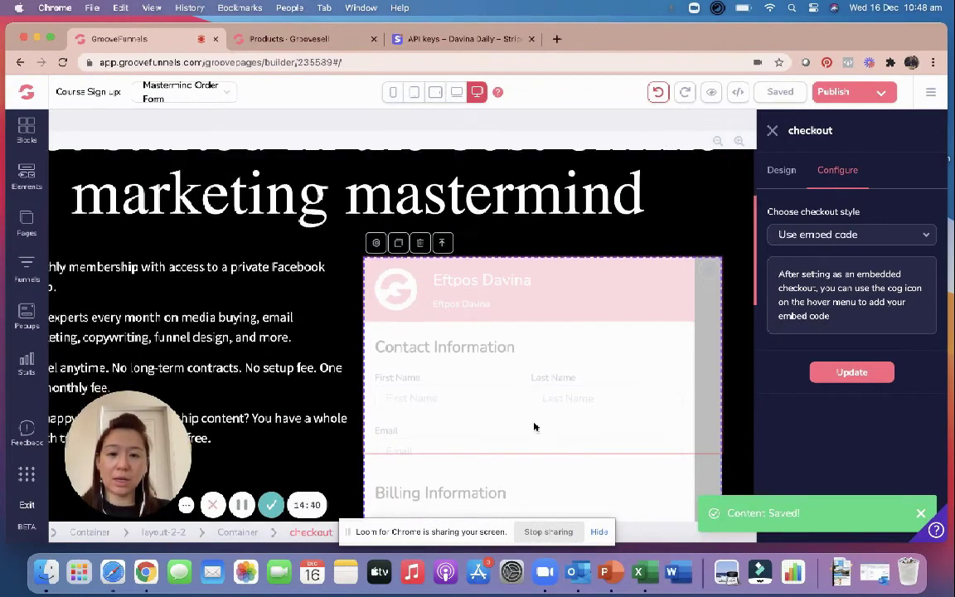
{"action": "scroll", "coordinate": [534, 427], "scroll_direction": "down", "scroll_amount": 10}
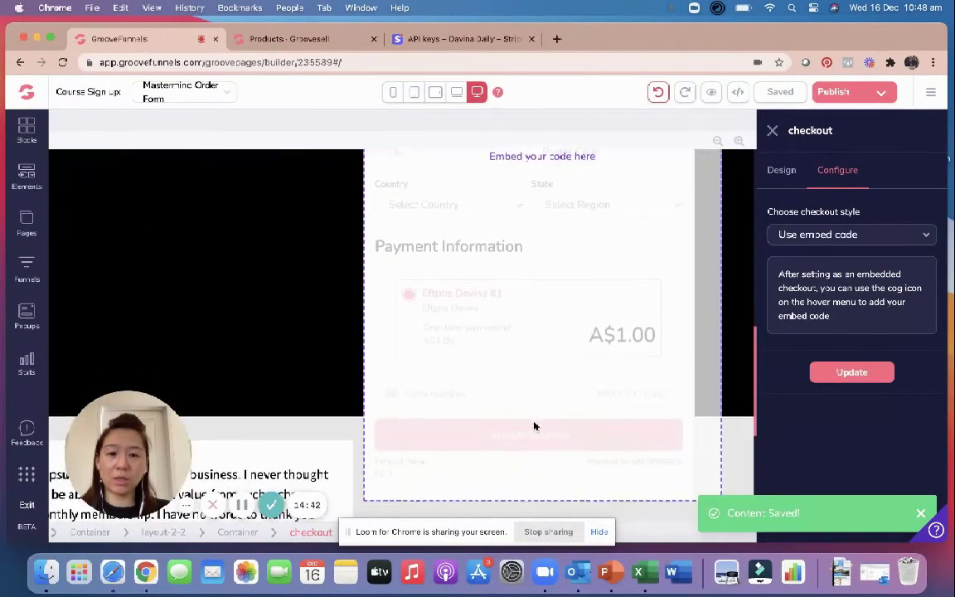
{"action": "scroll", "coordinate": [534, 426], "scroll_direction": "down", "scroll_amount": 10}
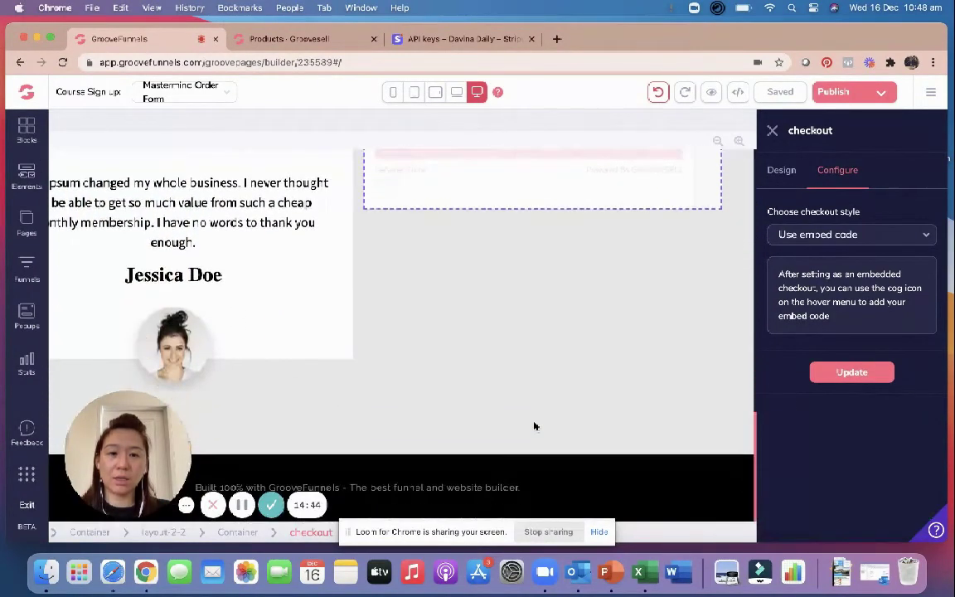
{"action": "scroll", "coordinate": [534, 427], "scroll_direction": "up", "scroll_amount": 10}
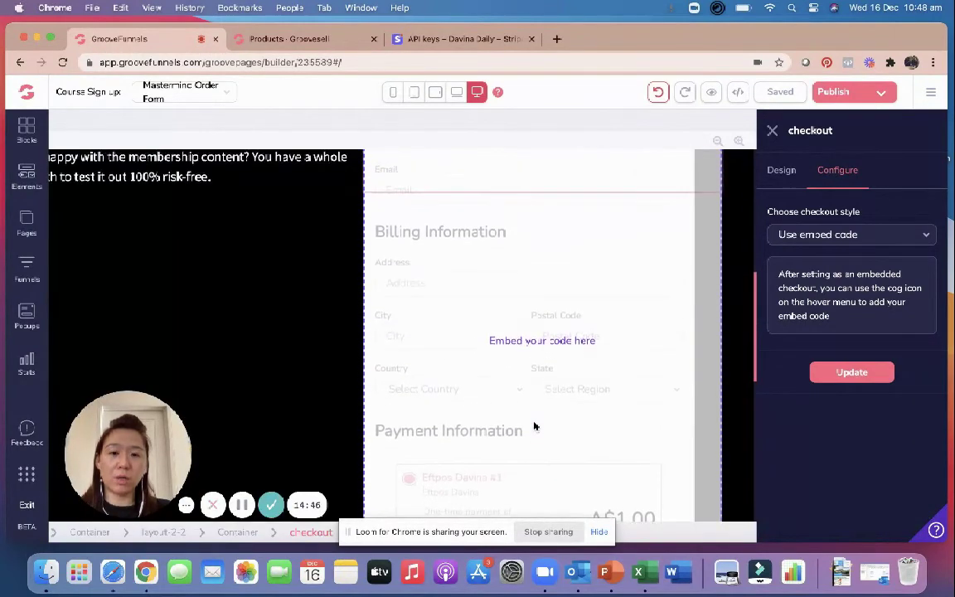
{"action": "scroll", "coordinate": [534, 426], "scroll_direction": "up", "scroll_amount": 10}
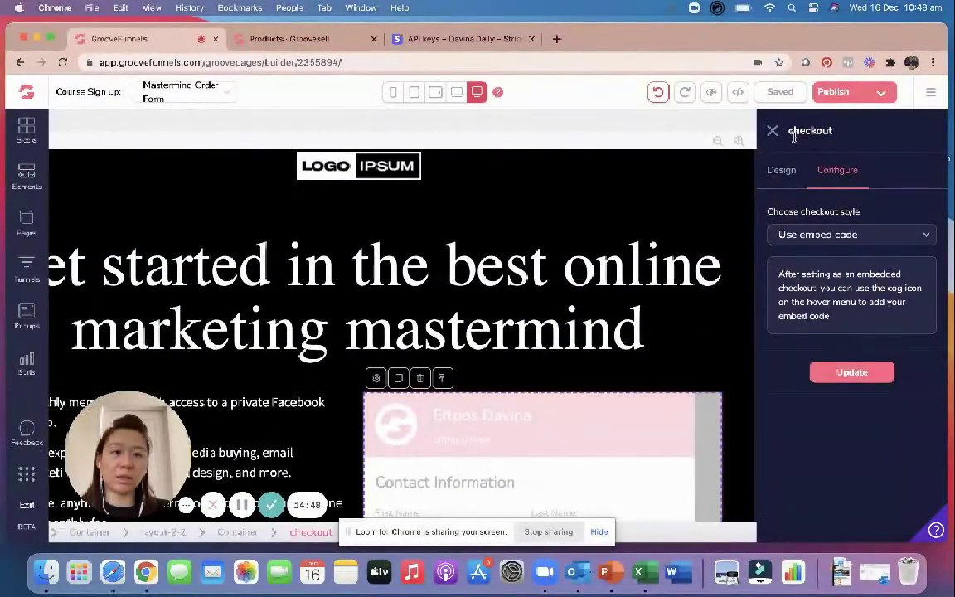
{"action": "left_click", "coordinate": [836, 92]}
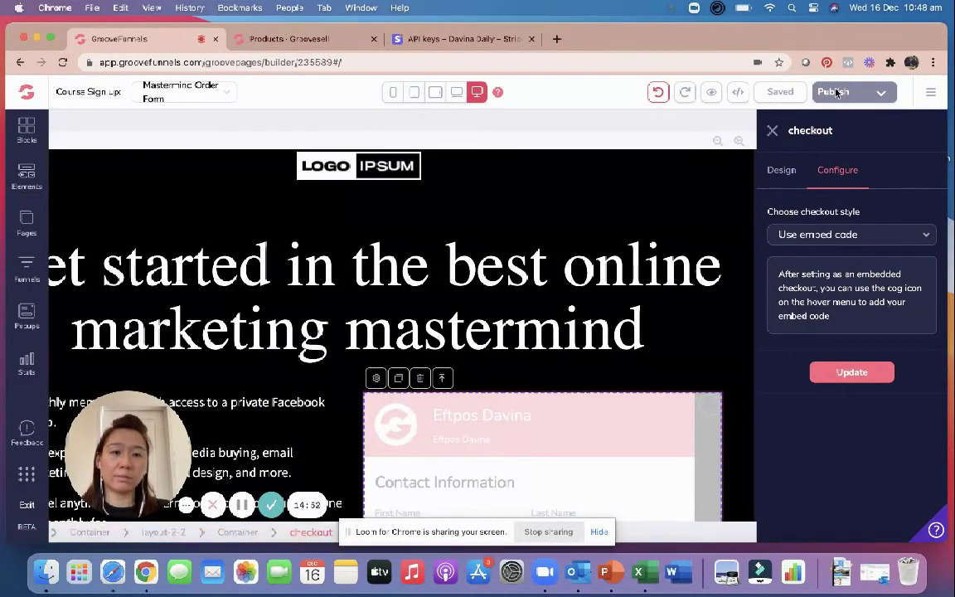
{"action": "left_click", "coordinate": [773, 130]}
{"action": "left_click", "coordinate": [881, 92]}
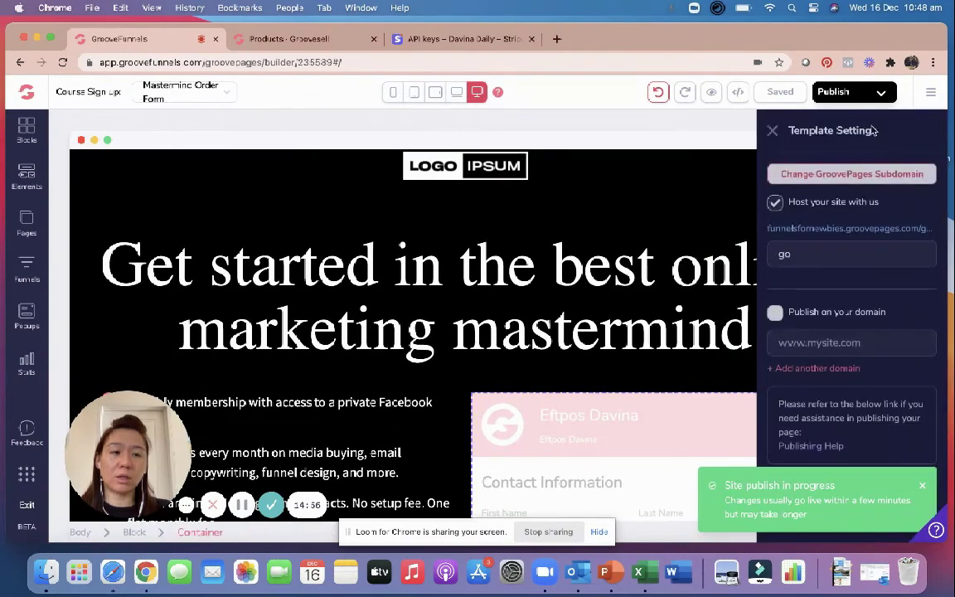
Step: Open the live funnelsfornewbies.groovepages.com page in a new tab and review the A$1.00 checkout
{"action": "left_click", "coordinate": [847, 229]}
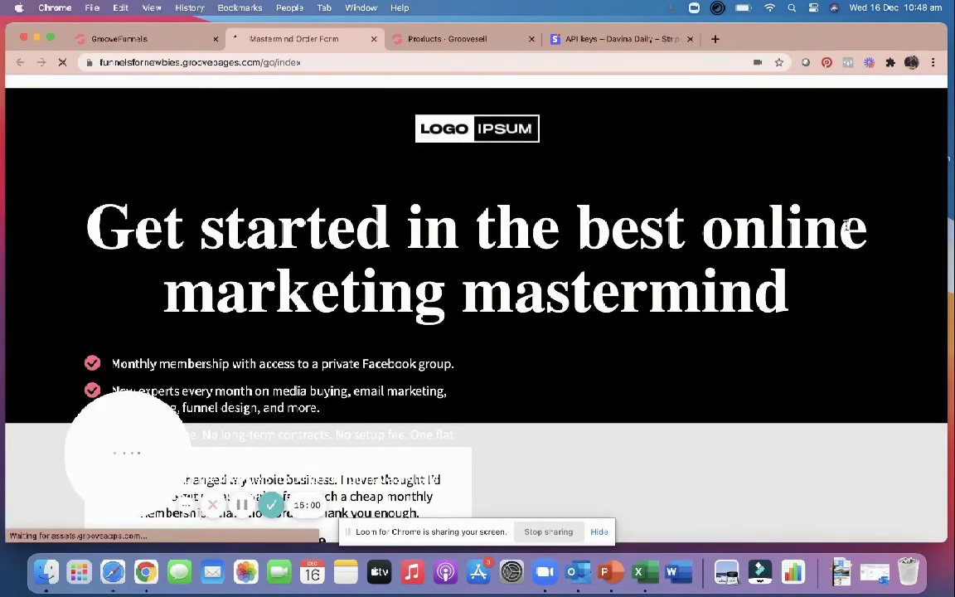
{"action": "scroll", "coordinate": [711, 387], "scroll_direction": "down", "scroll_amount": 6}
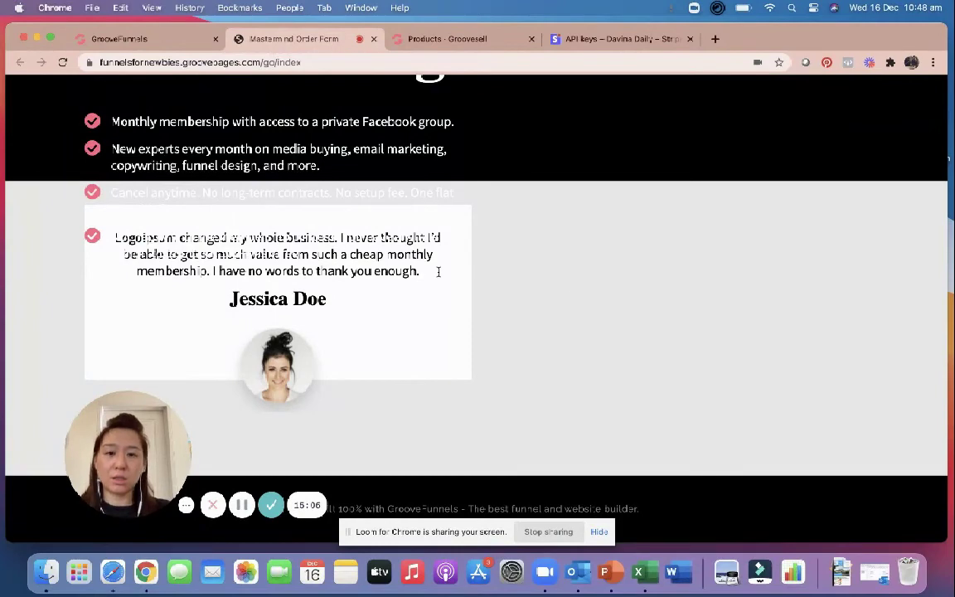
{"action": "scroll", "coordinate": [438, 272], "scroll_direction": "up", "scroll_amount": 4}
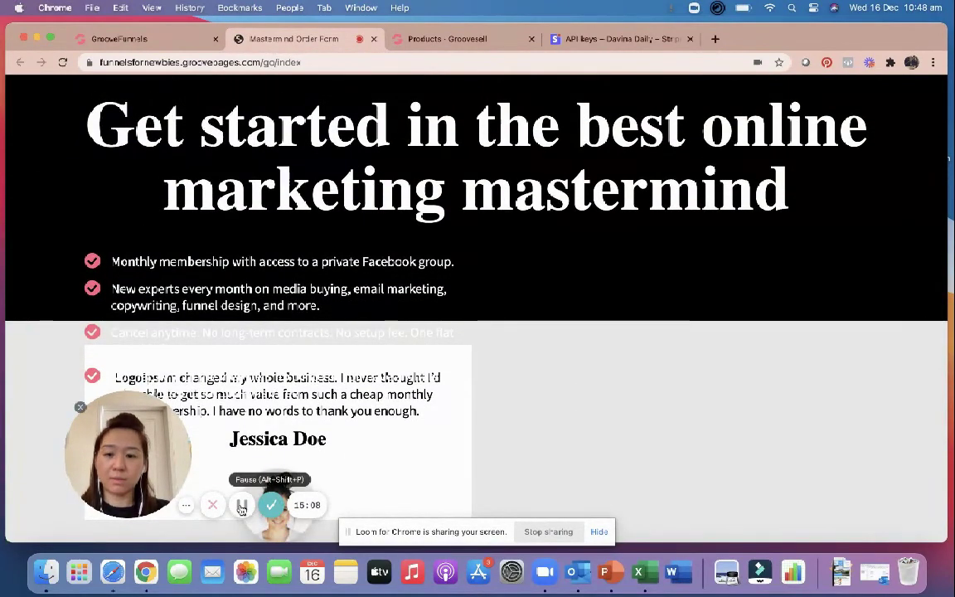
{"action": "scroll", "coordinate": [390, 498], "scroll_direction": "down", "scroll_amount": 4}
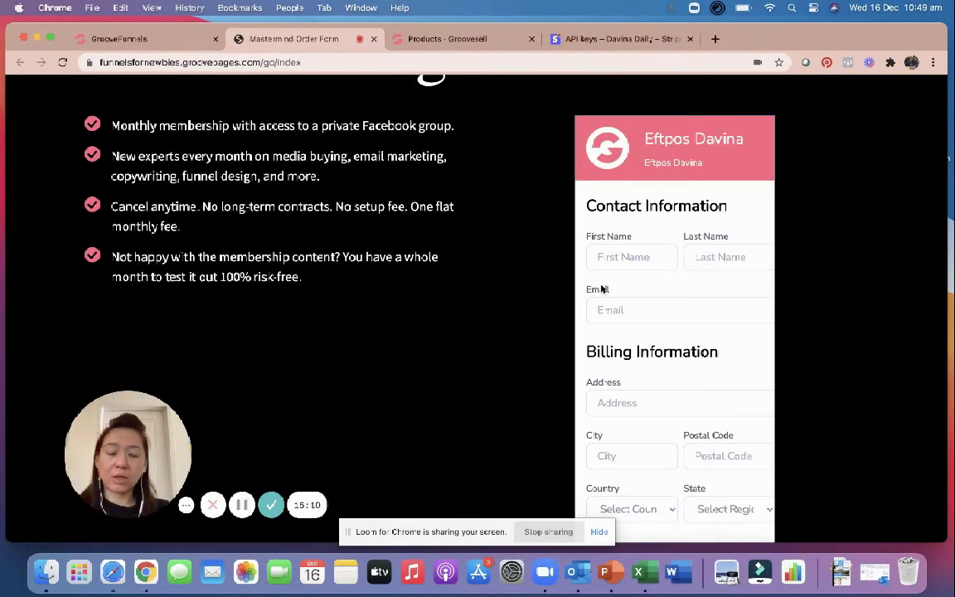
{"action": "scroll", "coordinate": [602, 288], "scroll_direction": "up", "scroll_amount": 3}
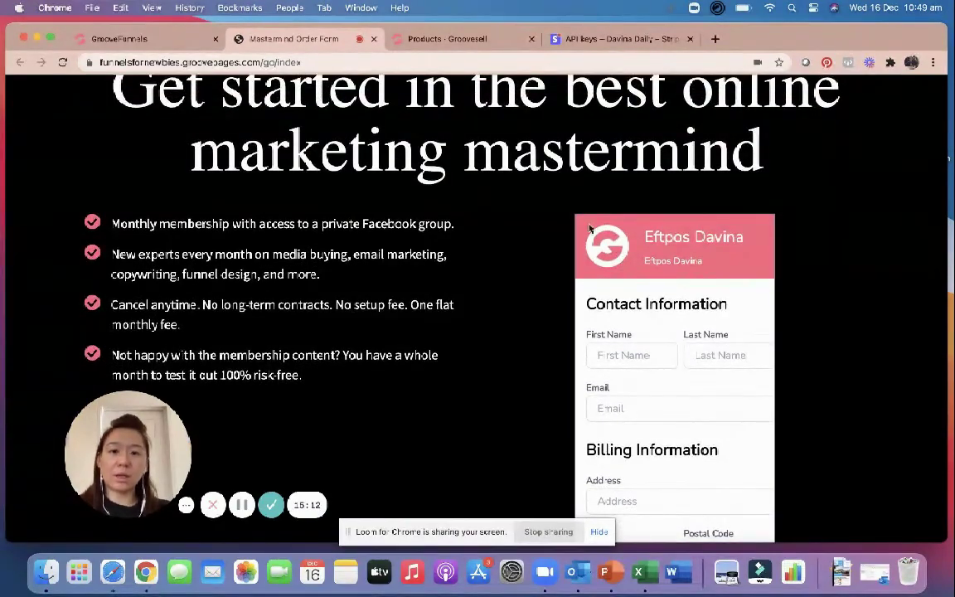
{"action": "scroll", "coordinate": [668, 253], "scroll_direction": "down", "scroll_amount": 15}
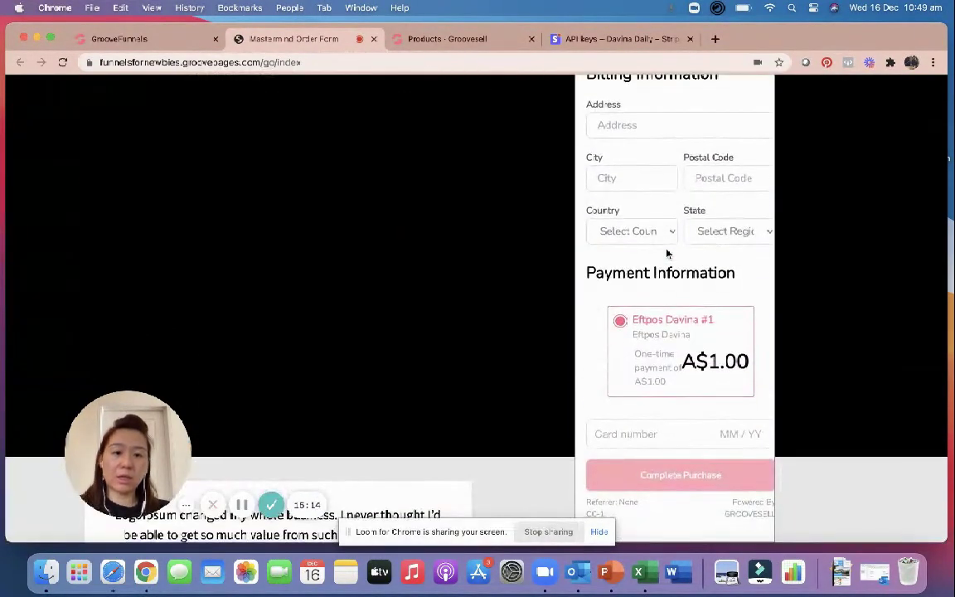
{"action": "scroll", "coordinate": [667, 253], "scroll_direction": "up", "scroll_amount": 12}
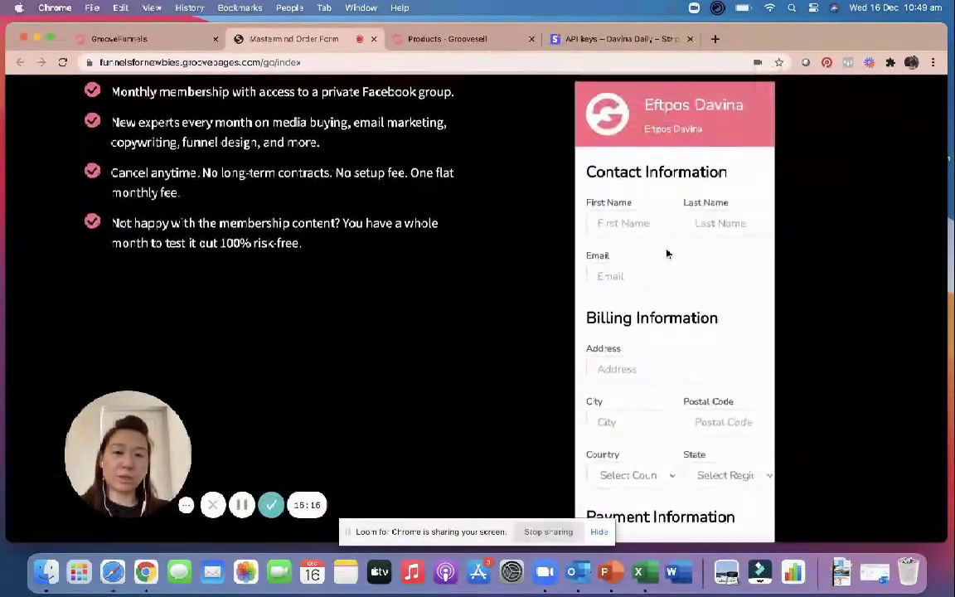
{"action": "scroll", "coordinate": [673, 242], "scroll_direction": "down", "scroll_amount": 1}
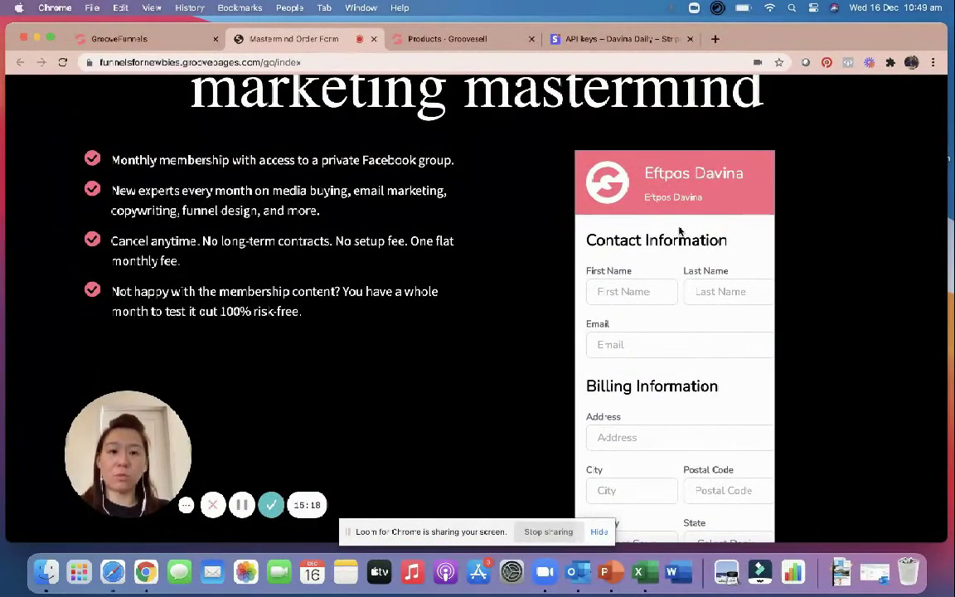
Step: Back in the builder, set the checkout embed's Design > Size width to 550px and save
{"action": "left_click", "coordinate": [164, 41]}
{"action": "scroll", "coordinate": [685, 444], "scroll_direction": "down", "scroll_amount": 8}
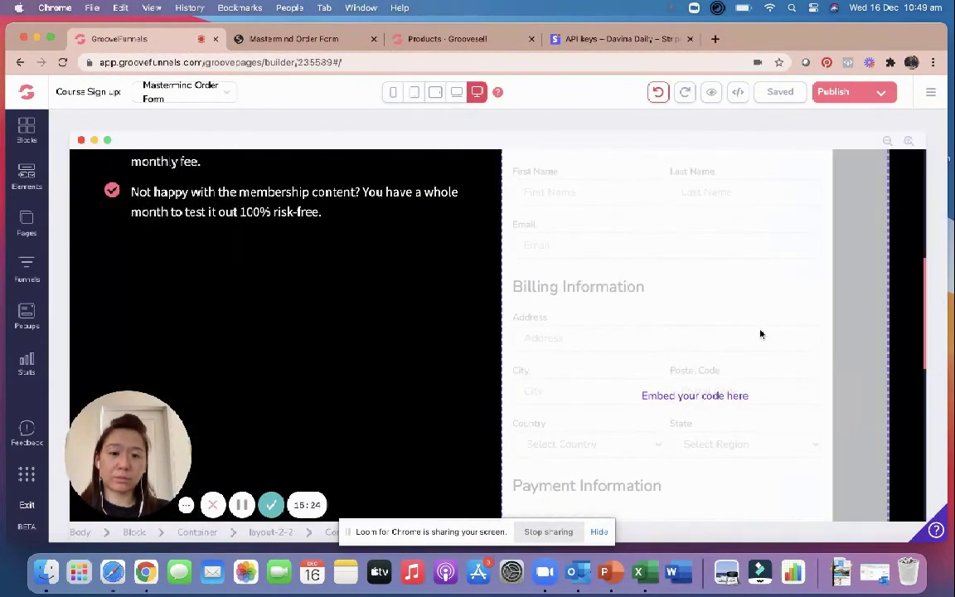
{"action": "left_click", "coordinate": [765, 331]}
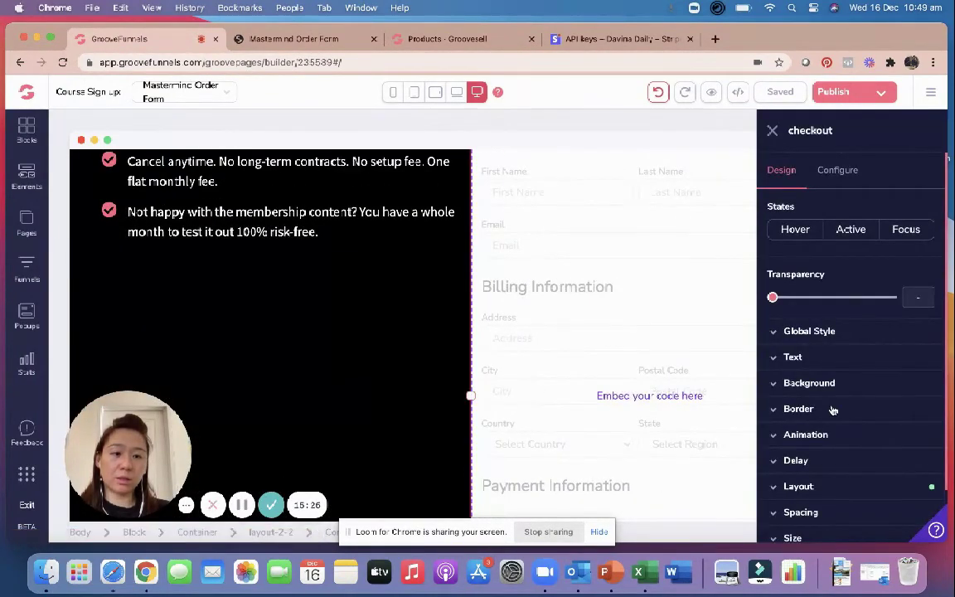
{"action": "scroll", "coordinate": [833, 408], "scroll_direction": "down", "scroll_amount": 2}
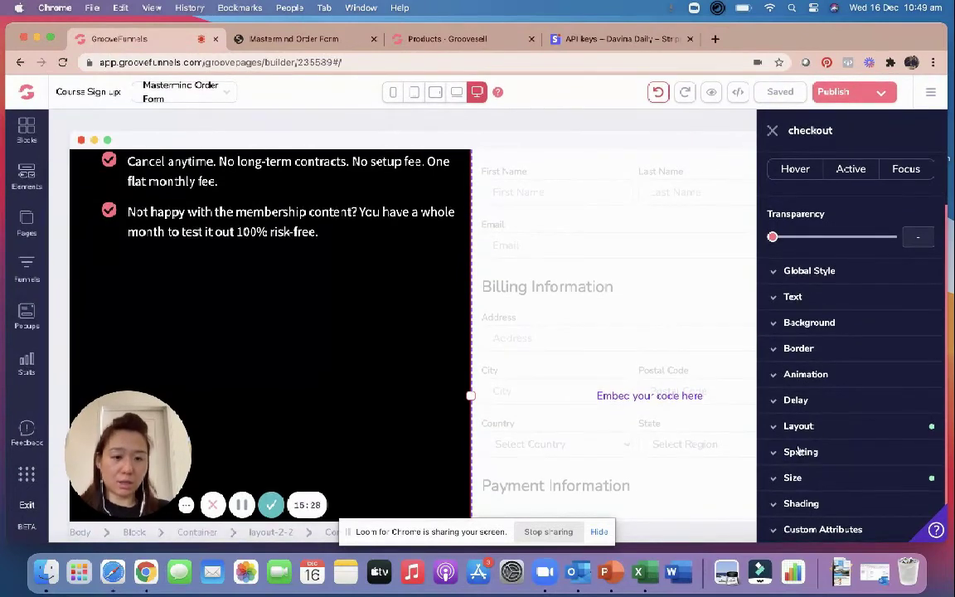
{"action": "left_click", "coordinate": [792, 476]}
{"action": "scroll", "coordinate": [783, 465], "scroll_direction": "down", "scroll_amount": 5}
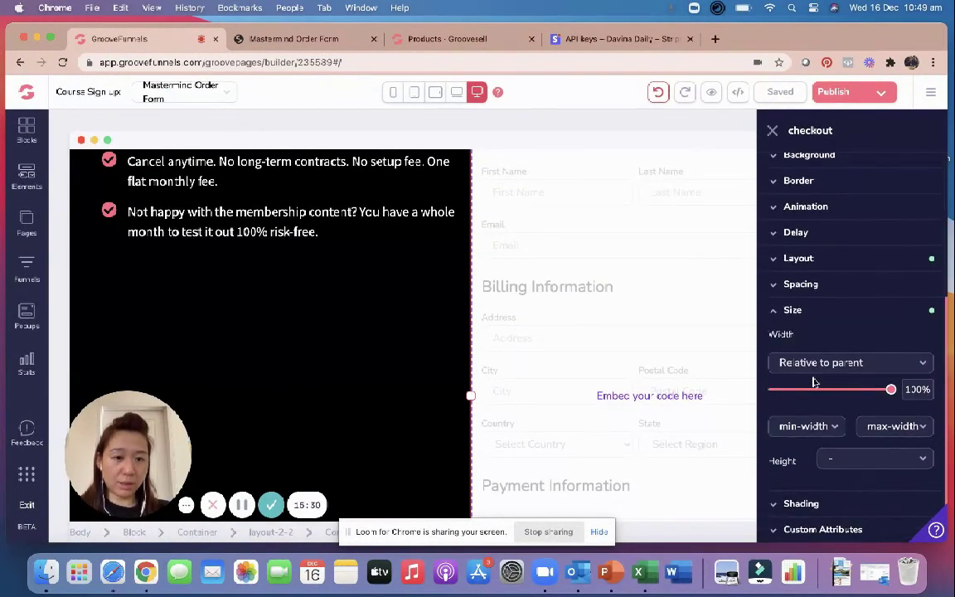
{"action": "left_click", "coordinate": [829, 369]}
{"action": "left_click", "coordinate": [789, 410]}
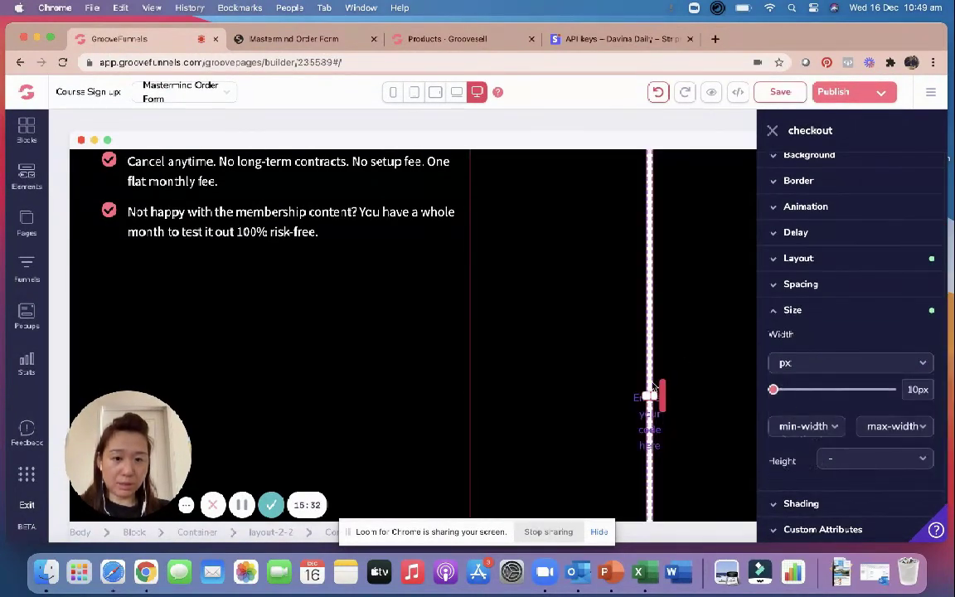
{"action": "left_click_drag", "start_coordinate": [773, 391], "coordinate": [849, 391]}
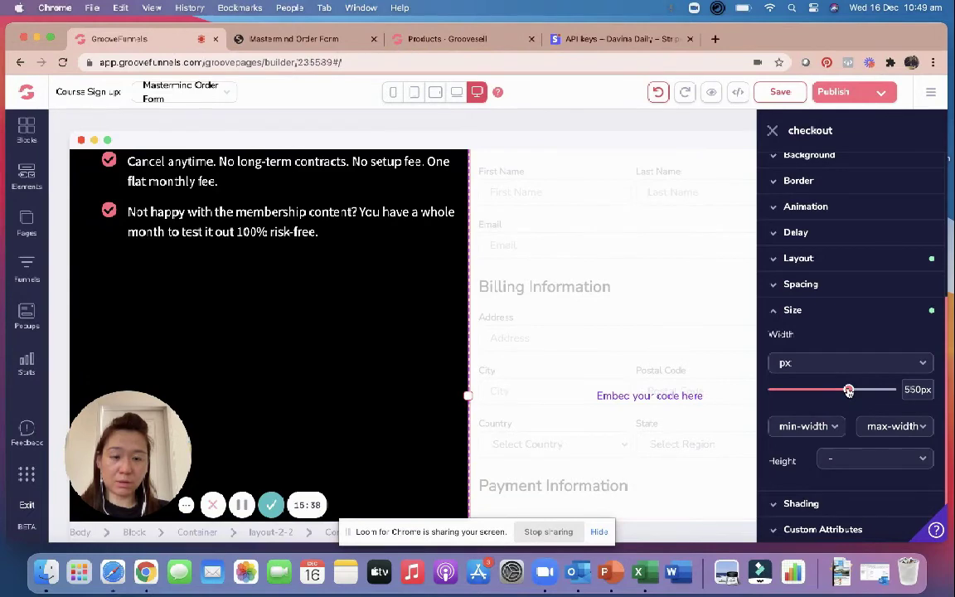
{"action": "left_click", "coordinate": [792, 95]}
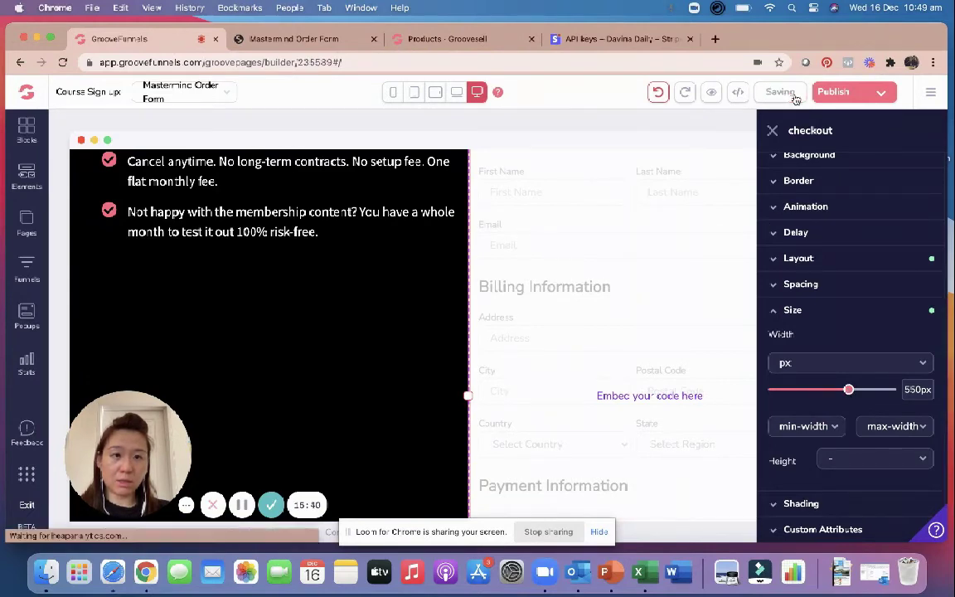
{"action": "scroll", "coordinate": [605, 189], "scroll_direction": "right", "scroll_amount": 3}
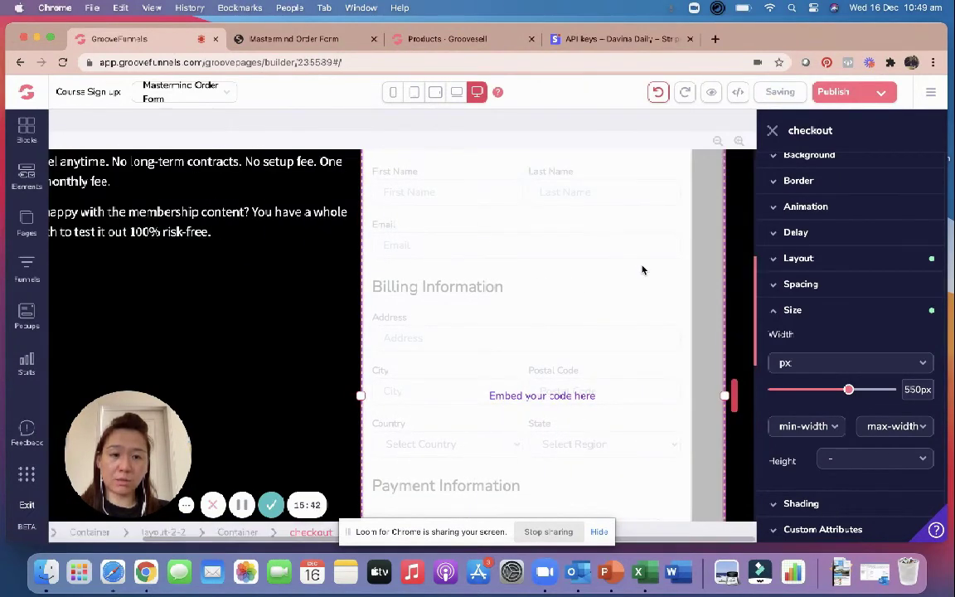
{"action": "scroll", "coordinate": [719, 220], "scroll_direction": "up", "scroll_amount": 5}
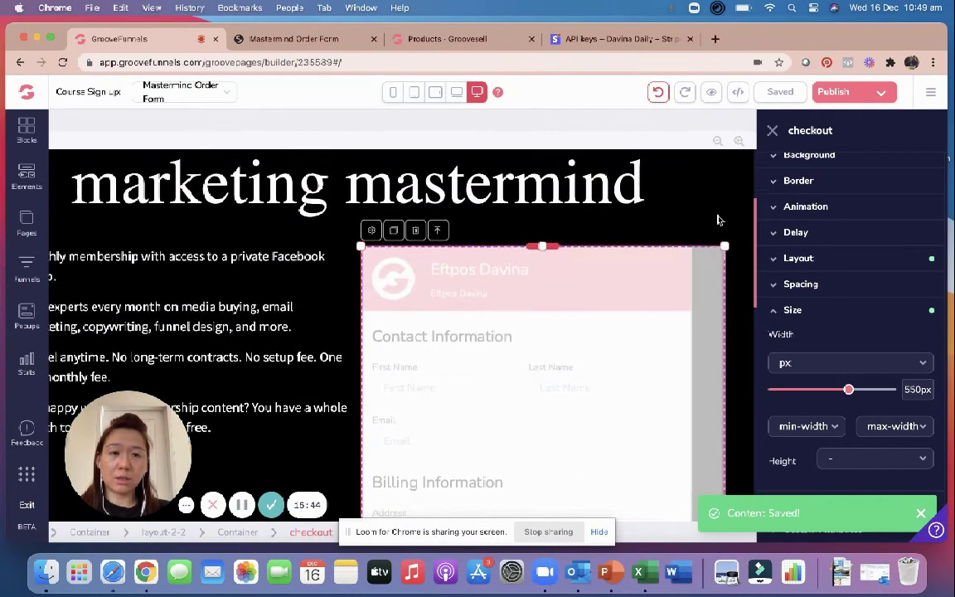
{"action": "left_click", "coordinate": [269, 39]}
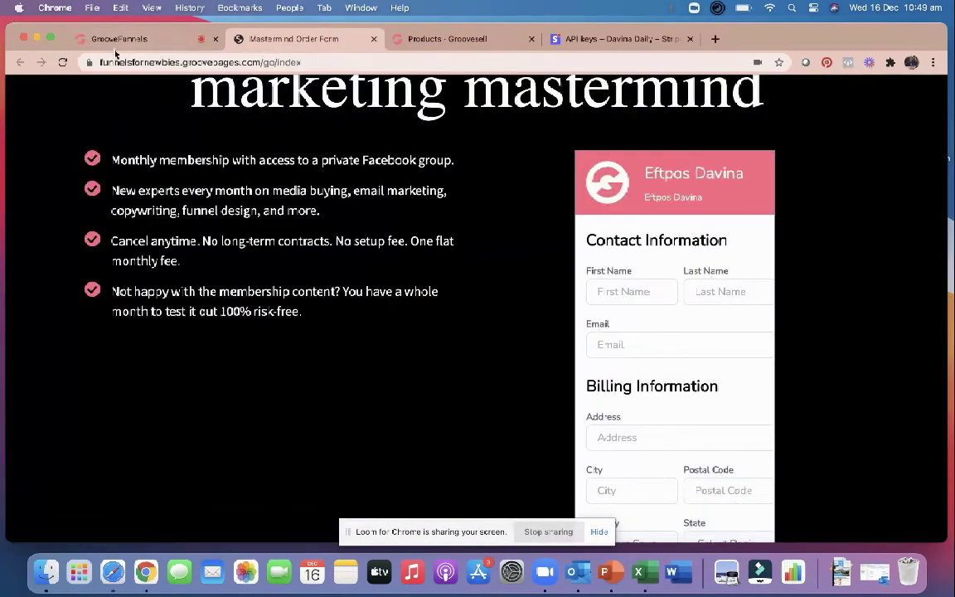
{"action": "left_click", "coordinate": [64, 64]}
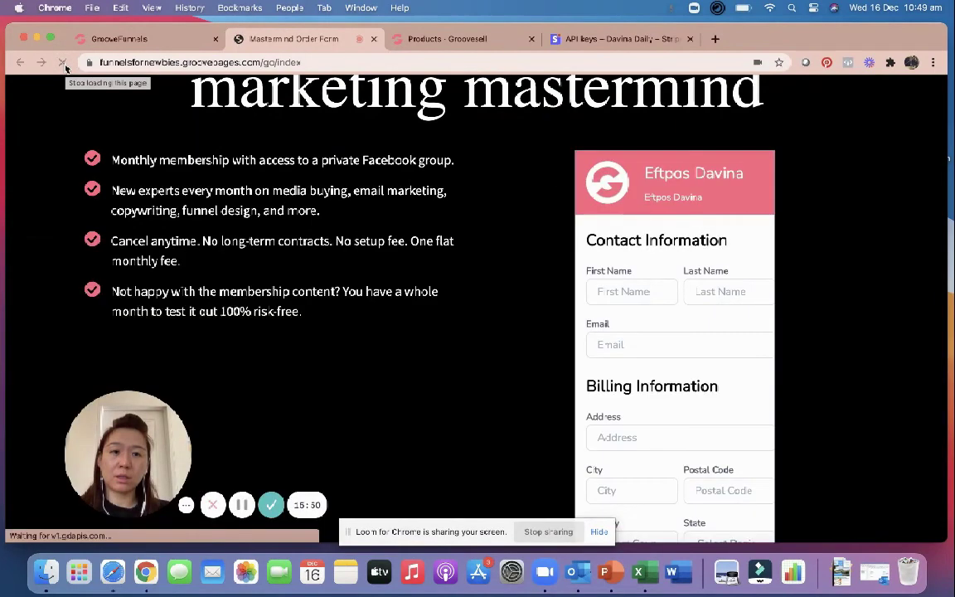
{"action": "scroll", "coordinate": [674, 290], "scroll_direction": "down", "scroll_amount": 10}
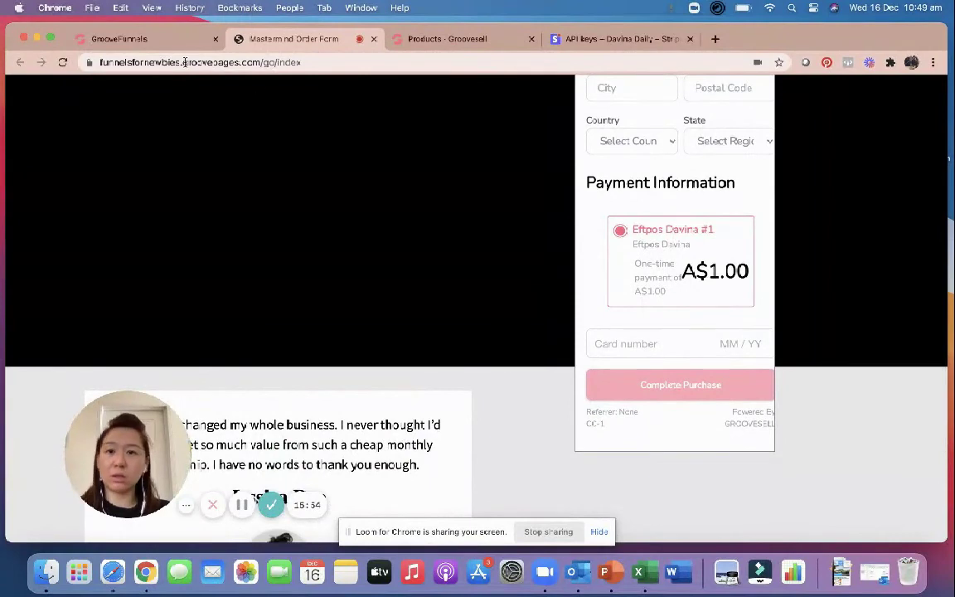
{"action": "left_click", "coordinate": [124, 39]}
Step: Adjust the checkout width slider back to 550px and nudge the element's corner handle
{"action": "scroll", "coordinate": [704, 333], "scroll_direction": "down", "scroll_amount": 3}
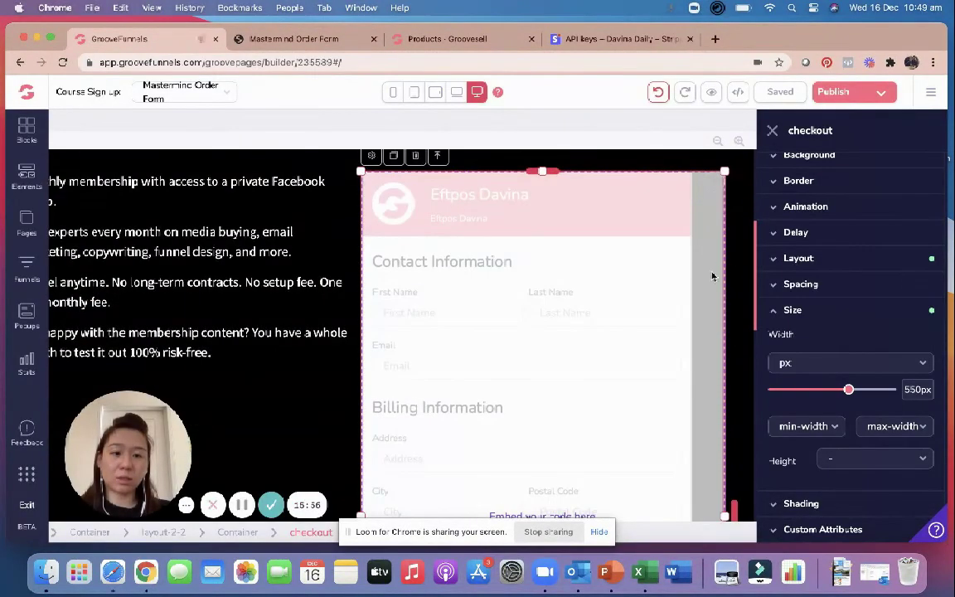
{"action": "scroll", "coordinate": [705, 389], "scroll_direction": "down", "scroll_amount": 3}
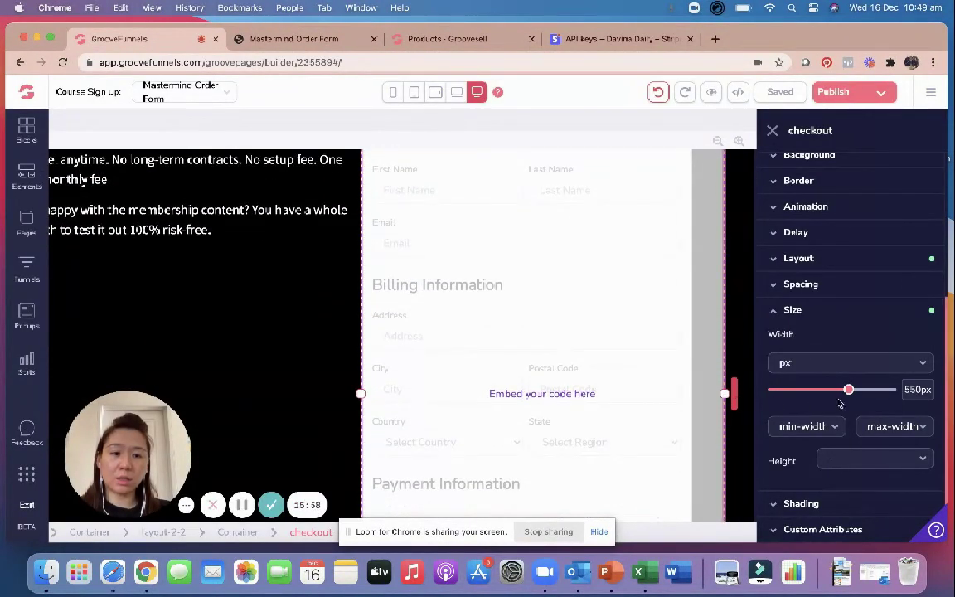
{"action": "left_click_drag", "start_coordinate": [849, 391], "coordinate": [855, 391]}
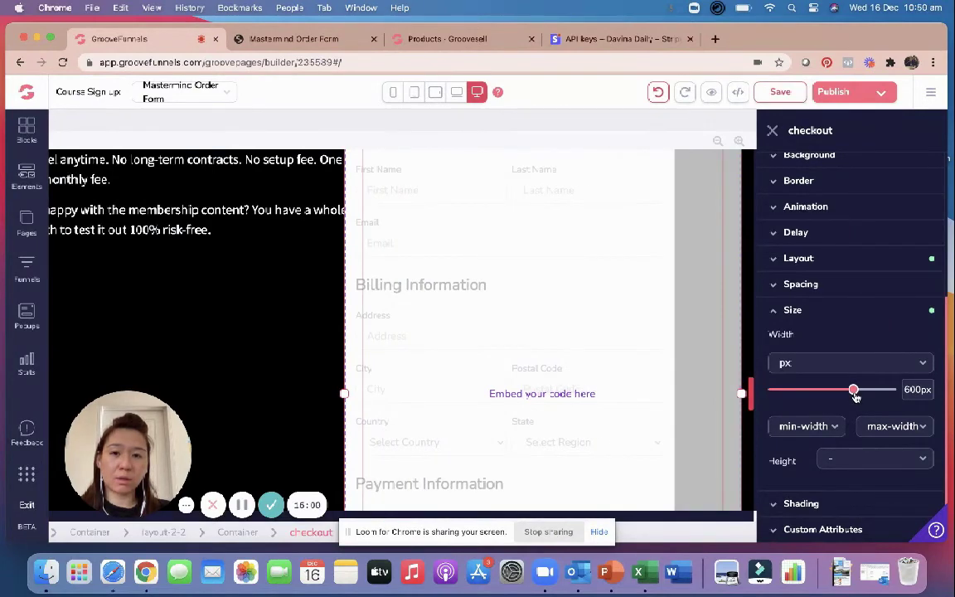
{"action": "left_click_drag", "start_coordinate": [853, 391], "coordinate": [849, 392]}
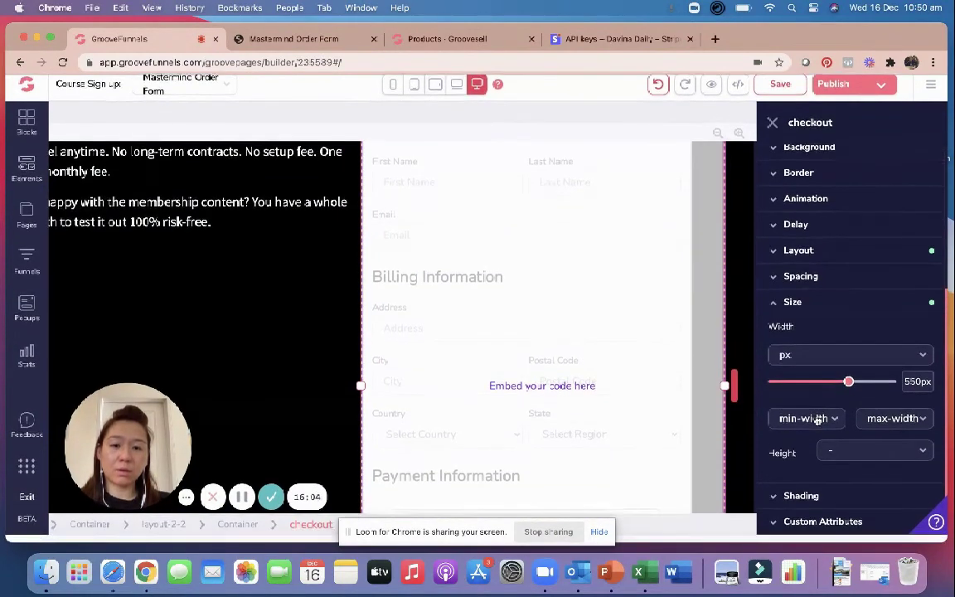
{"action": "left_click", "coordinate": [683, 314]}
{"action": "scroll", "coordinate": [672, 299], "scroll_direction": "up", "scroll_amount": 8}
{"action": "scroll", "coordinate": [655, 278], "scroll_direction": "down", "scroll_amount": 3}
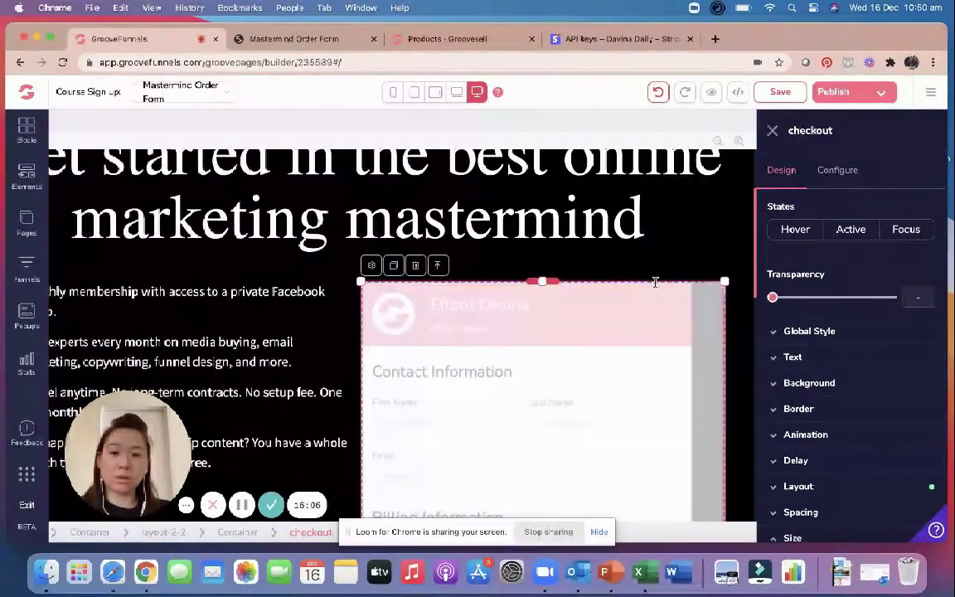
{"action": "left_click_drag", "start_coordinate": [725, 281], "coordinate": [740, 286]}
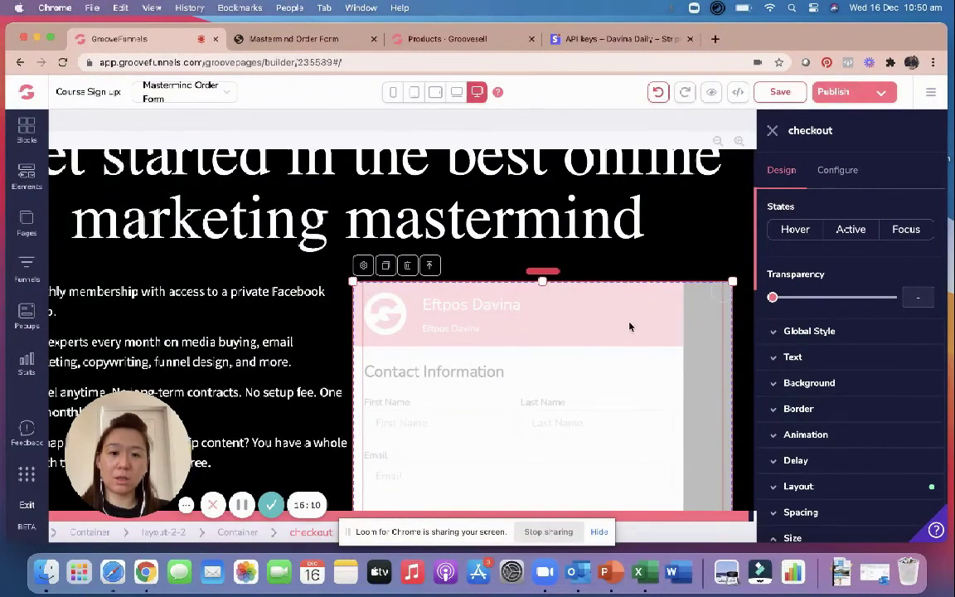
Step: Save and republish the page, then switch to the live Mastermind Order Form tab
{"action": "left_click", "coordinate": [778, 95]}
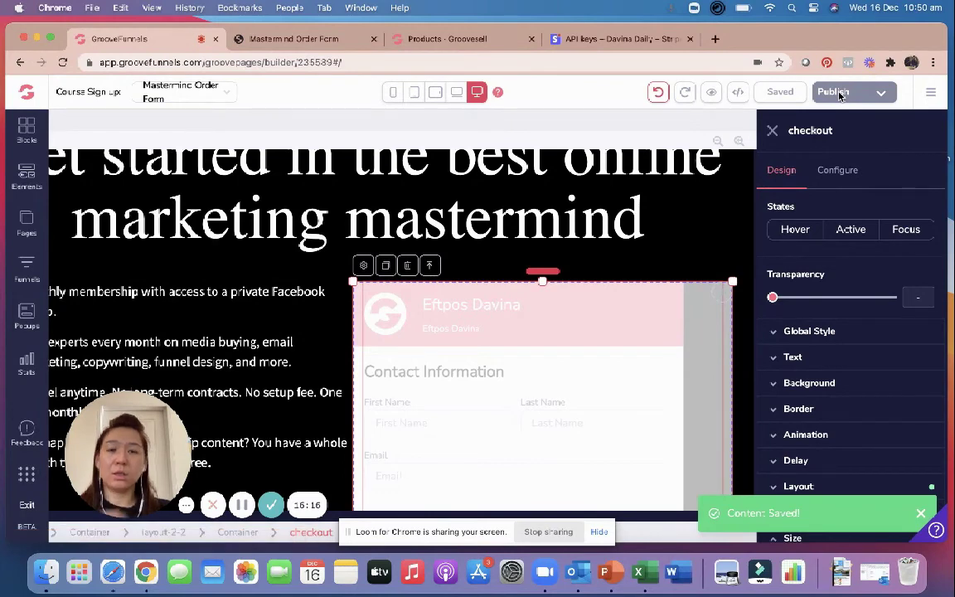
{"action": "left_click", "coordinate": [833, 92]}
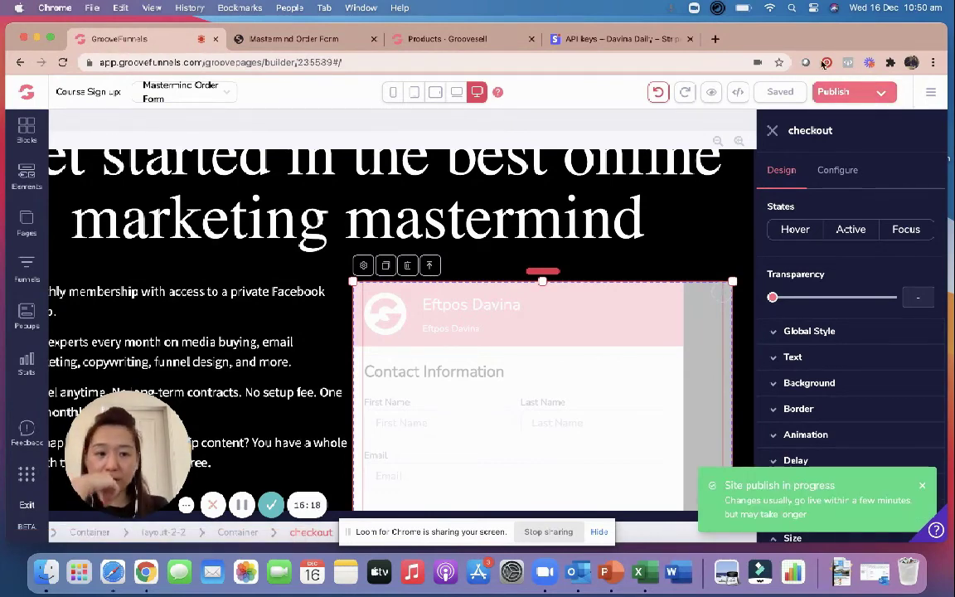
{"action": "left_click", "coordinate": [306, 38]}
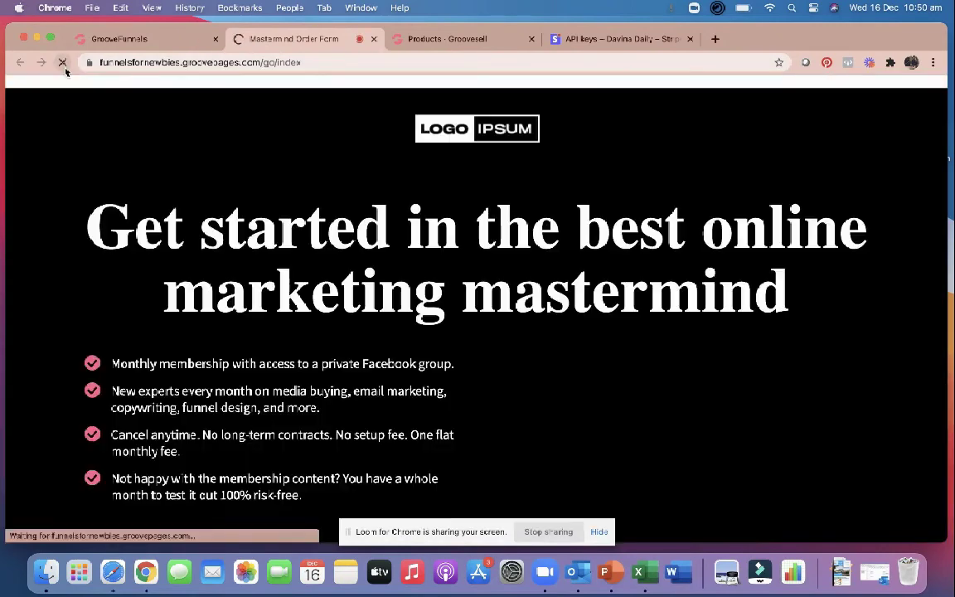
Step: Reload the live order page and check the A$1.00 Eftpos Davina checkout against the builder's Size settings
{"action": "left_click", "coordinate": [63, 62]}
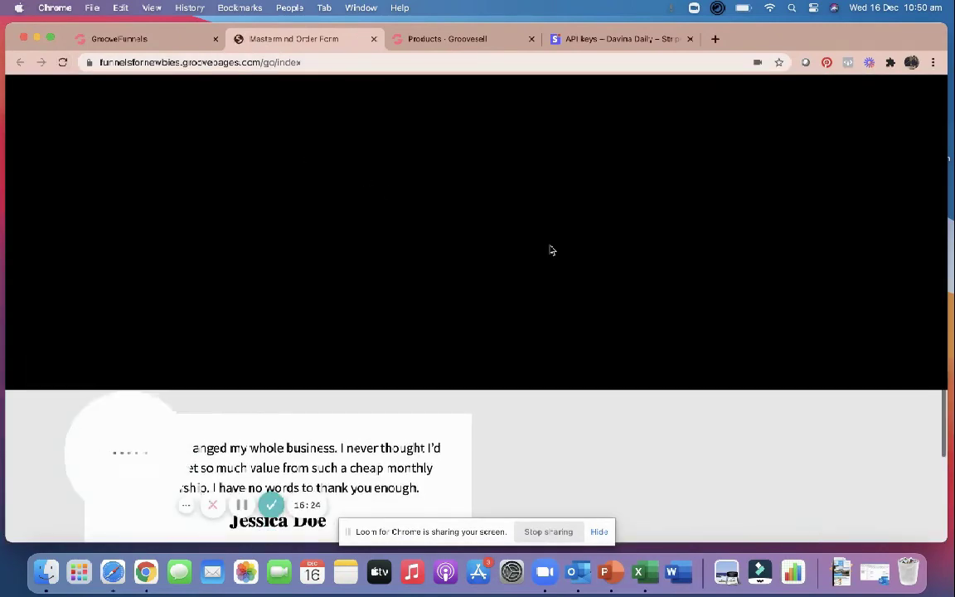
{"action": "scroll", "coordinate": [550, 245], "scroll_direction": "down", "scroll_amount": 10}
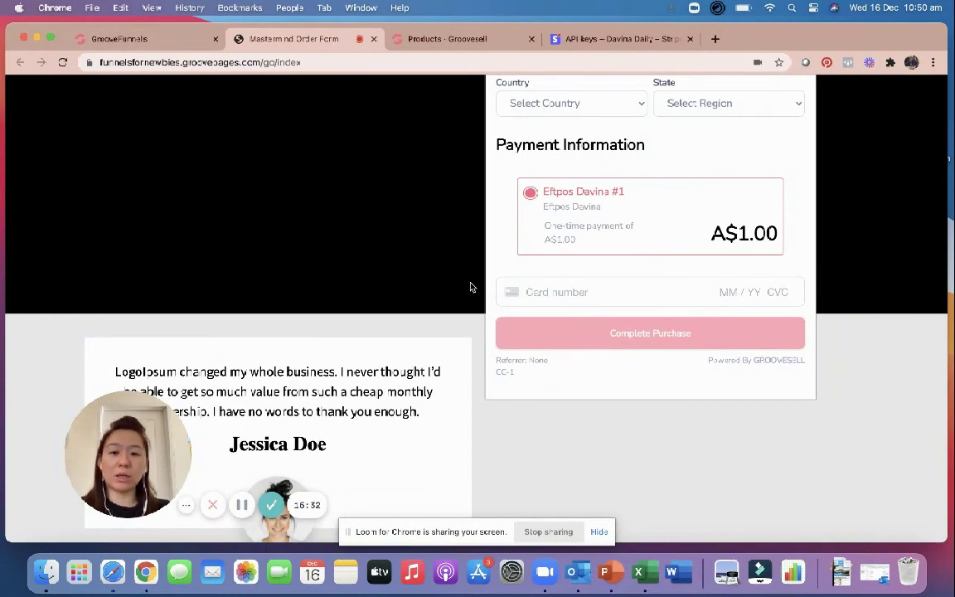
{"action": "left_click", "coordinate": [170, 41]}
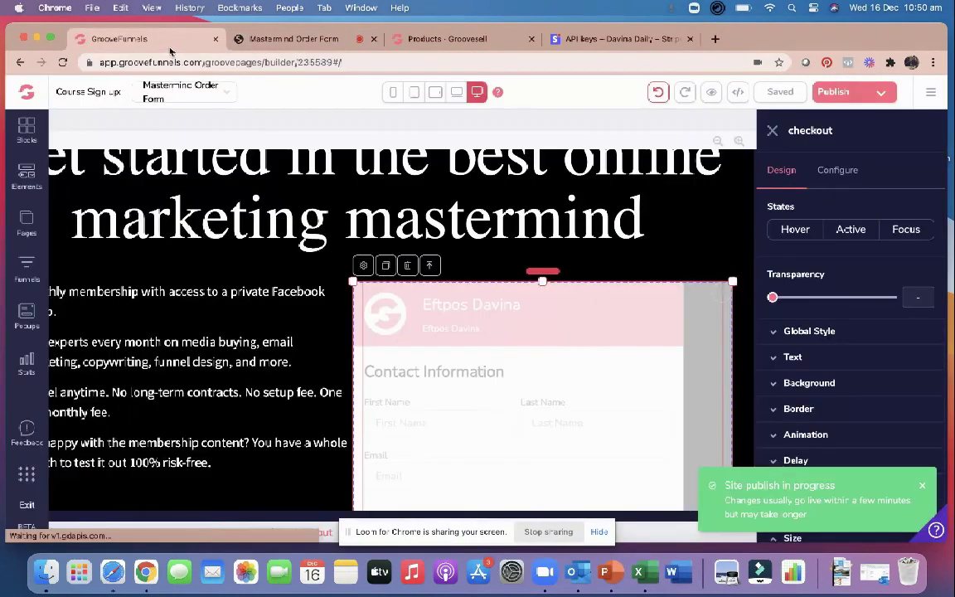
{"action": "scroll", "coordinate": [821, 423], "scroll_direction": "down", "scroll_amount": 5}
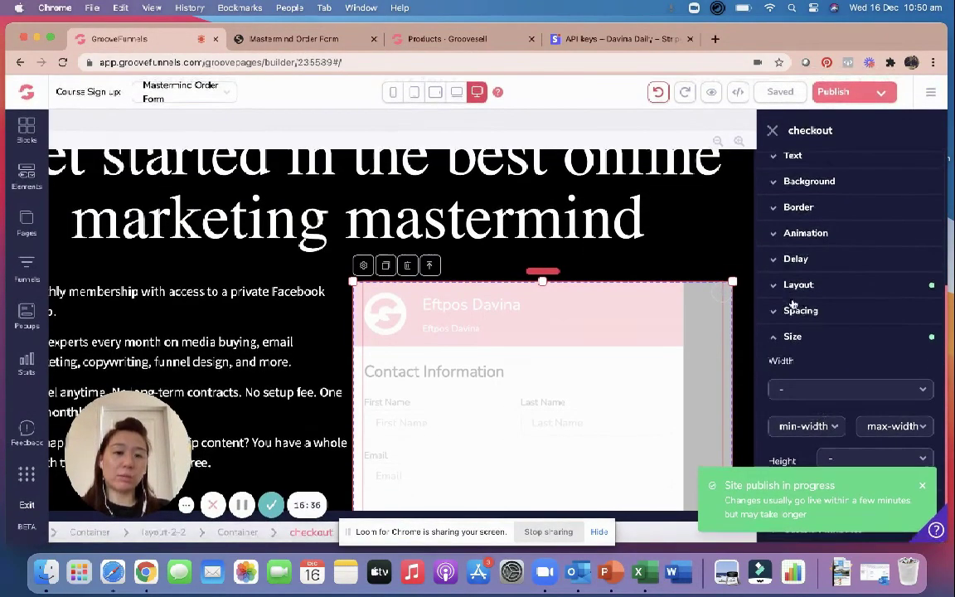
{"action": "left_click", "coordinate": [299, 41]}
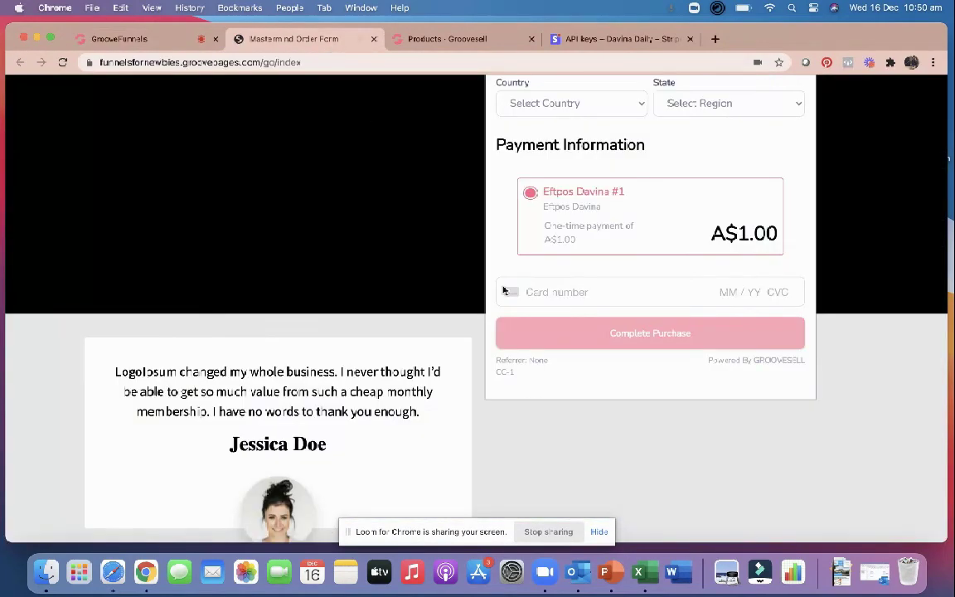
{"action": "scroll", "coordinate": [630, 340], "scroll_direction": "up", "scroll_amount": 2}
{"action": "scroll", "coordinate": [630, 340], "scroll_direction": "up", "scroll_amount": 5}
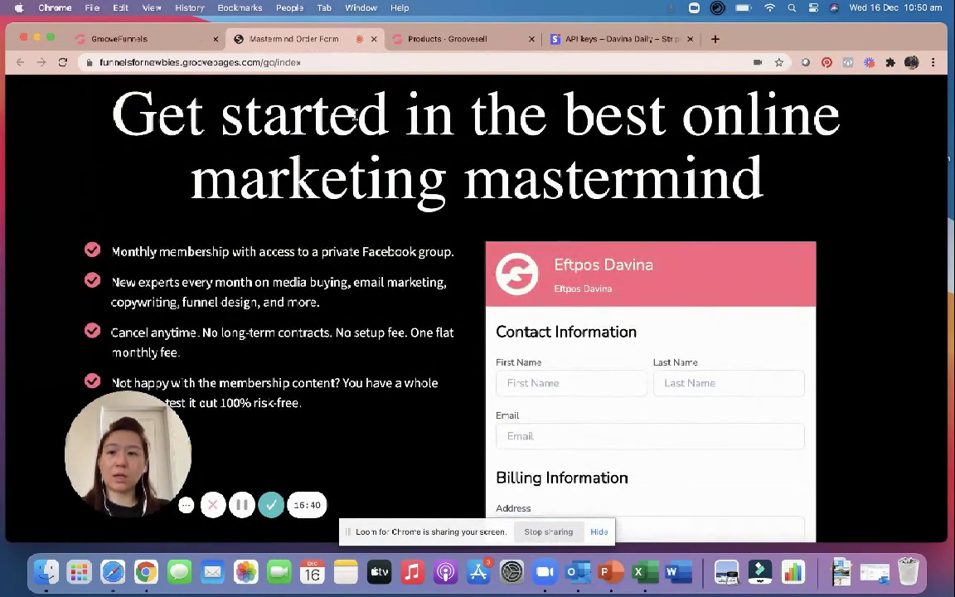
{"action": "scroll", "coordinate": [548, 229], "scroll_direction": "up", "scroll_amount": 2}
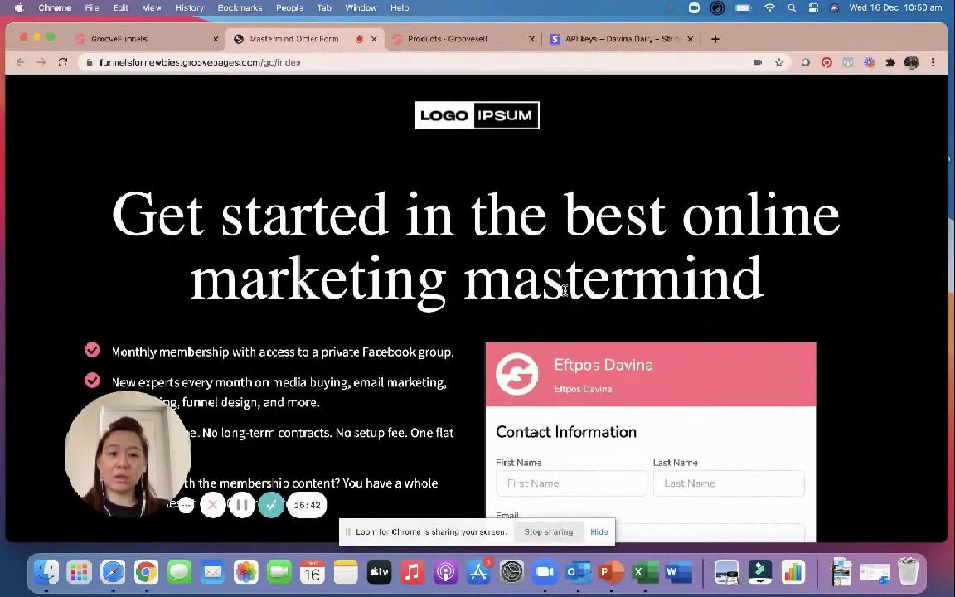
{"action": "scroll", "coordinate": [566, 289], "scroll_direction": "down", "scroll_amount": 2}
{"action": "left_click", "coordinate": [118, 39]}
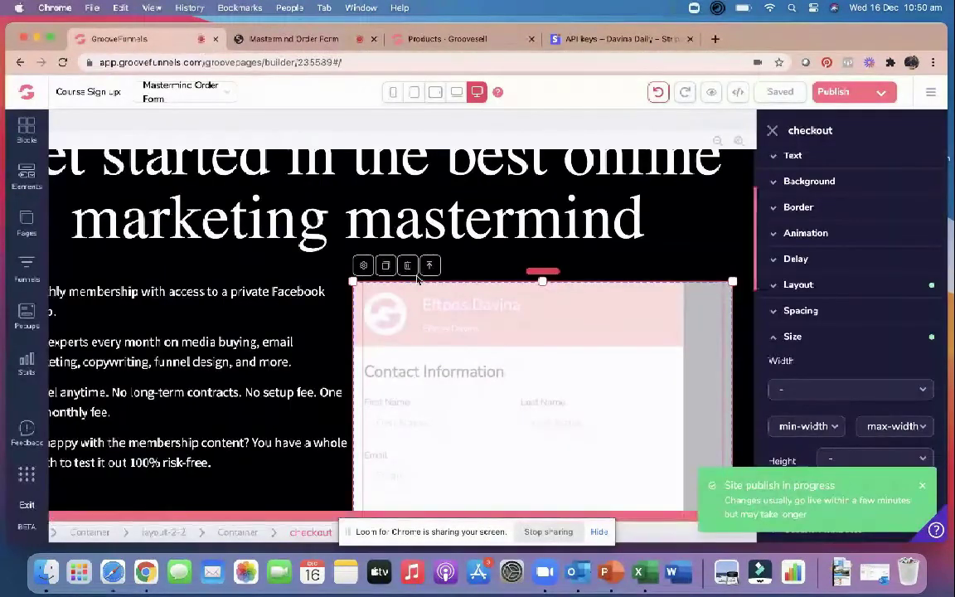
{"action": "scroll", "coordinate": [373, 249], "scroll_direction": "up", "scroll_amount": 3}
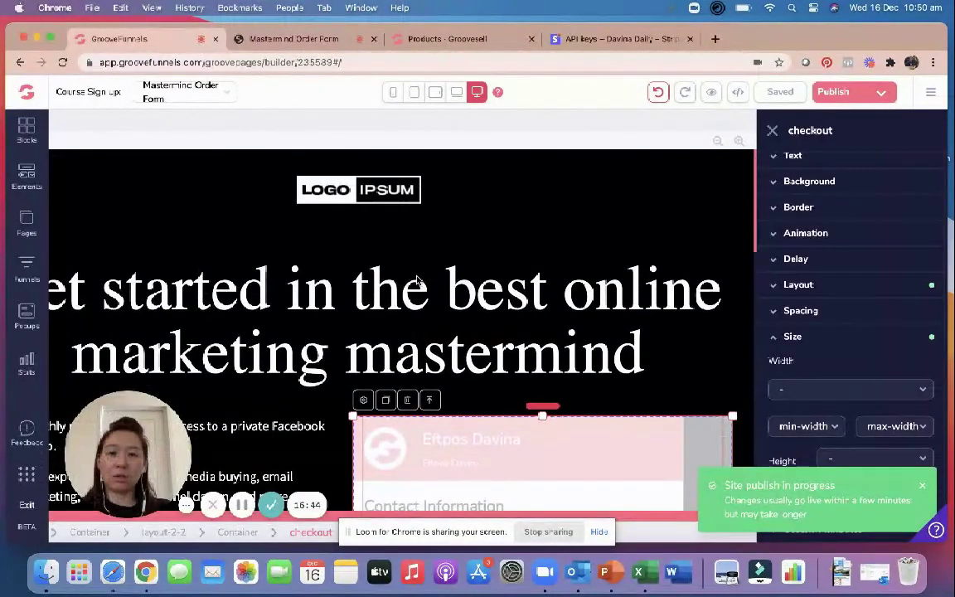
{"action": "left_click", "coordinate": [395, 92]}
{"action": "scroll", "coordinate": [442, 273], "scroll_direction": "down", "scroll_amount": 10}
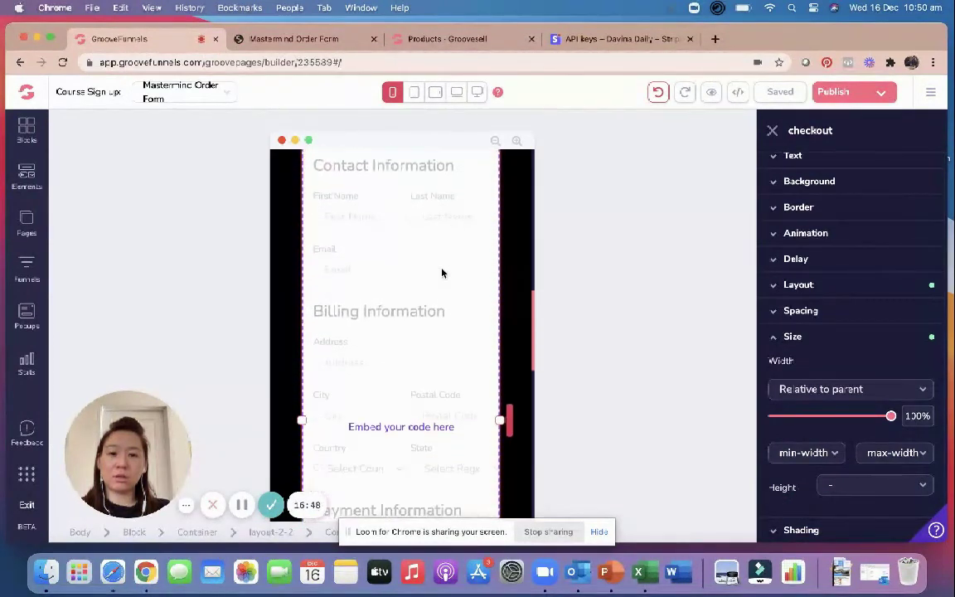
{"action": "scroll", "coordinate": [442, 274], "scroll_direction": "down", "scroll_amount": 6}
{"action": "scroll", "coordinate": [442, 272], "scroll_direction": "down", "scroll_amount": 3}
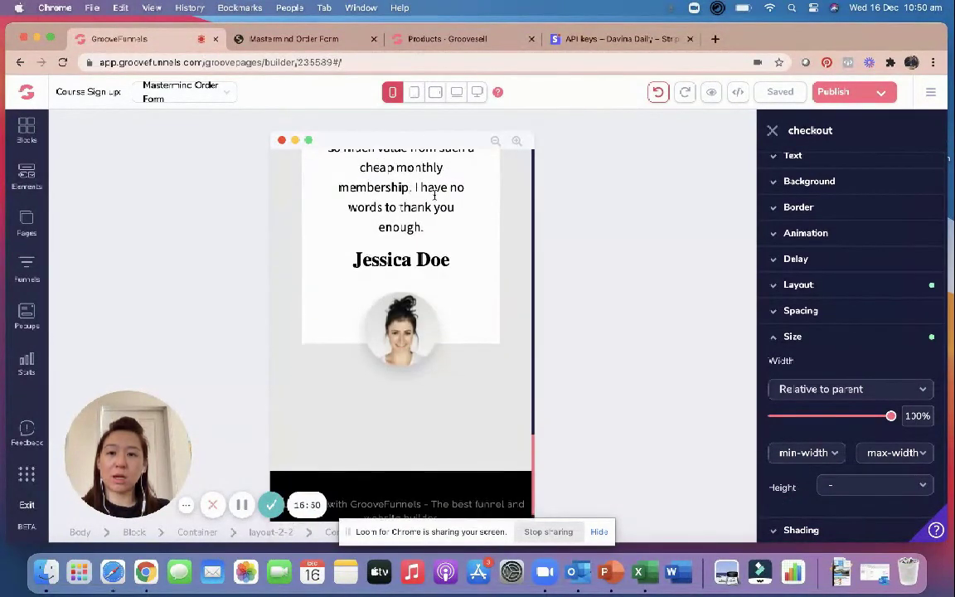
{"action": "left_click", "coordinate": [414, 93]}
{"action": "scroll", "coordinate": [478, 277], "scroll_direction": "up", "scroll_amount": 10}
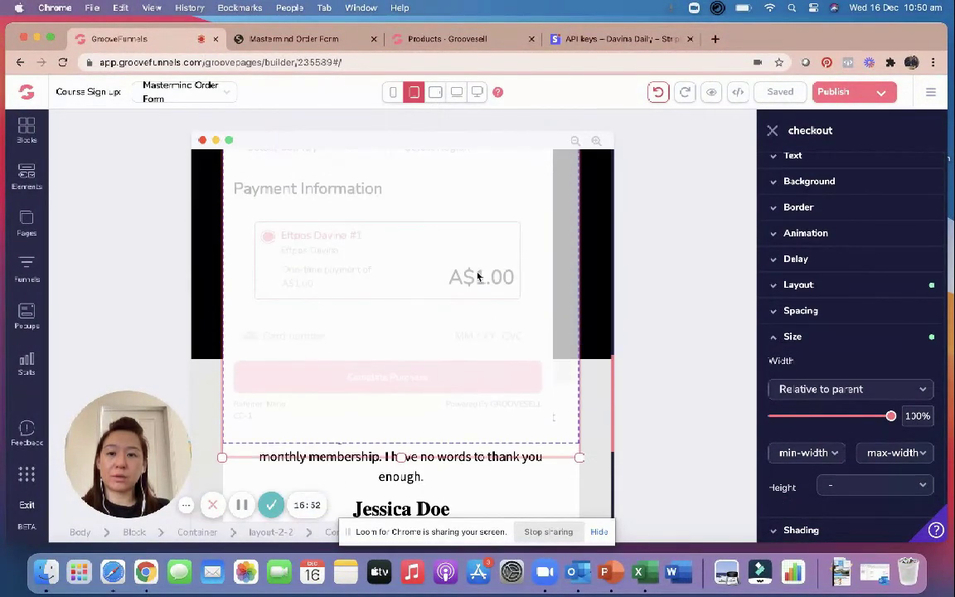
{"action": "left_click", "coordinate": [435, 92]}
{"action": "left_click", "coordinate": [456, 92]}
{"action": "left_click", "coordinate": [477, 92]}
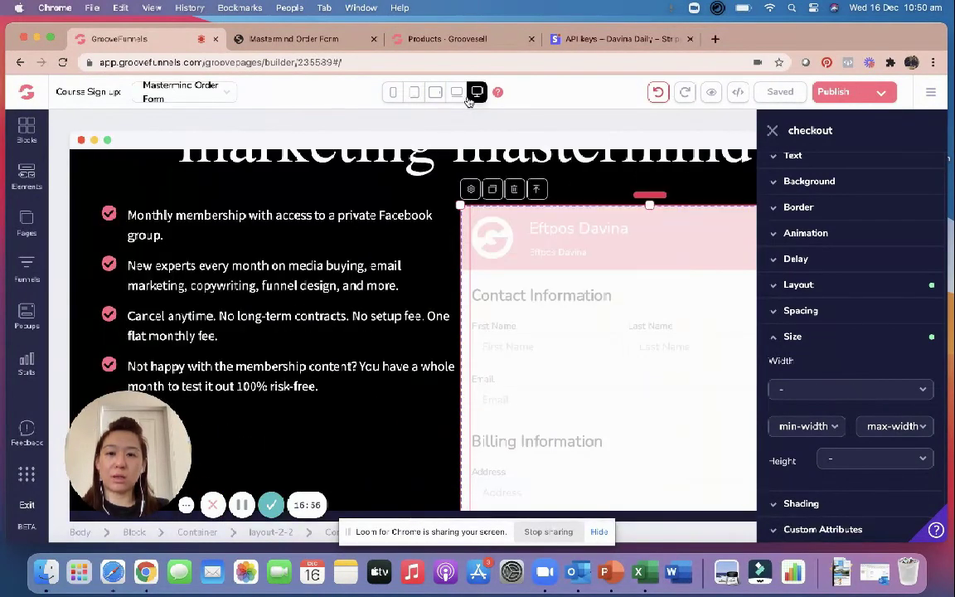
{"action": "left_click", "coordinate": [284, 39]}
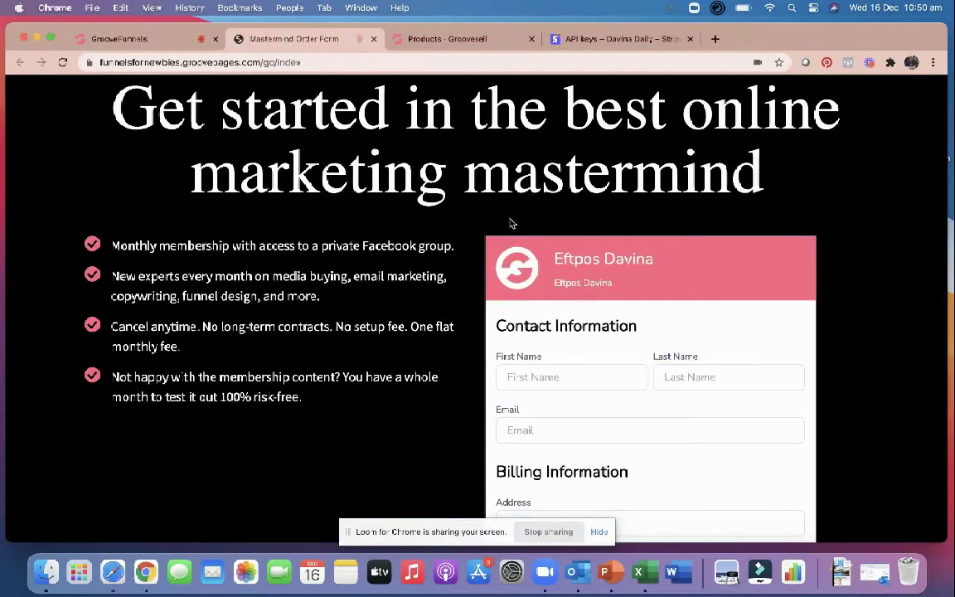
{"action": "scroll", "coordinate": [661, 367], "scroll_direction": "down", "scroll_amount": 5}
{"action": "scroll", "coordinate": [661, 368], "scroll_direction": "down", "scroll_amount": 2}
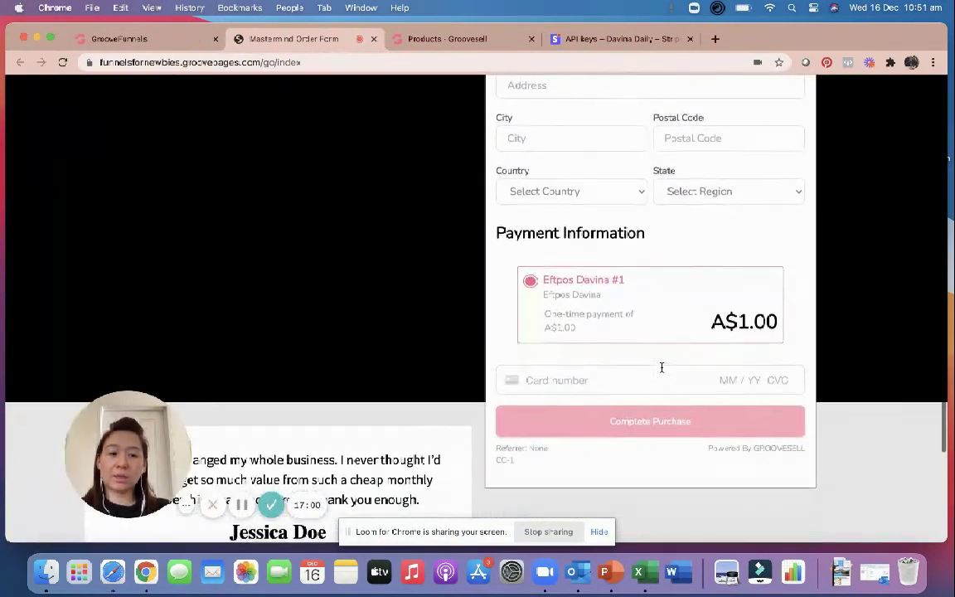
{"action": "scroll", "coordinate": [604, 337], "scroll_direction": "up", "scroll_amount": 4}
{"action": "scroll", "coordinate": [606, 338], "scroll_direction": "up", "scroll_amount": 2}
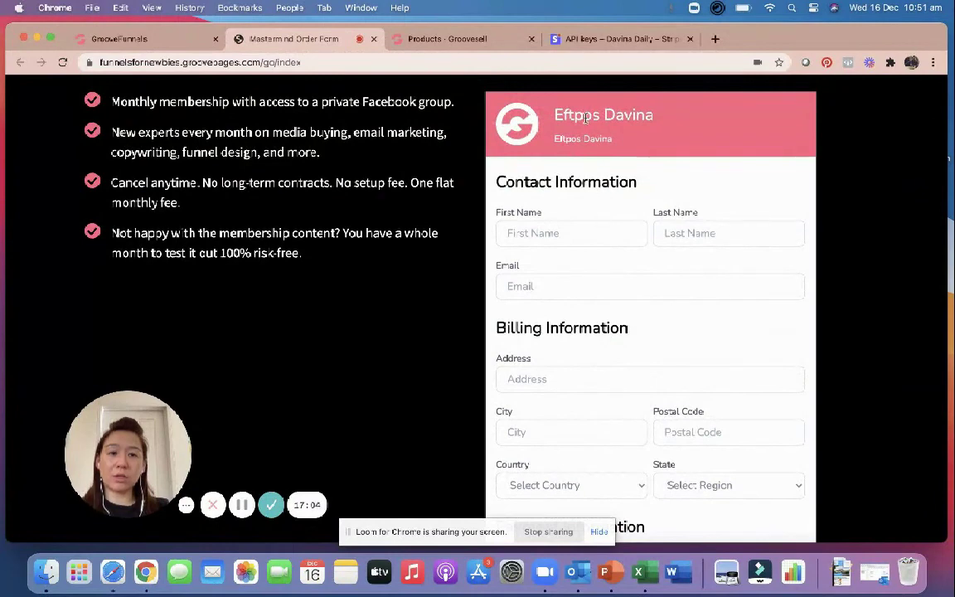
{"action": "scroll", "coordinate": [583, 397], "scroll_direction": "down", "scroll_amount": 7}
{"action": "left_click", "coordinate": [541, 298]}
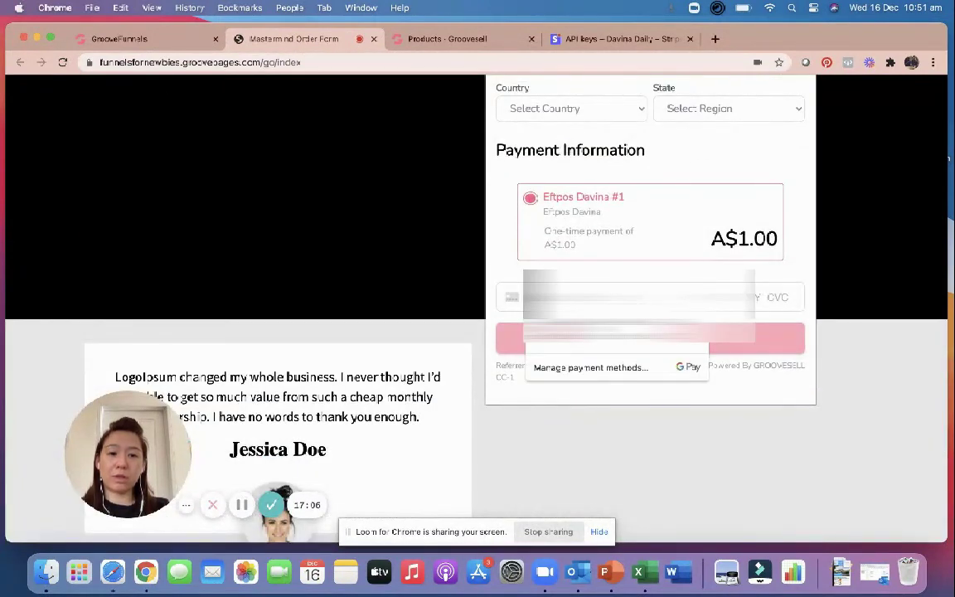
{"action": "left_click", "coordinate": [595, 328]}
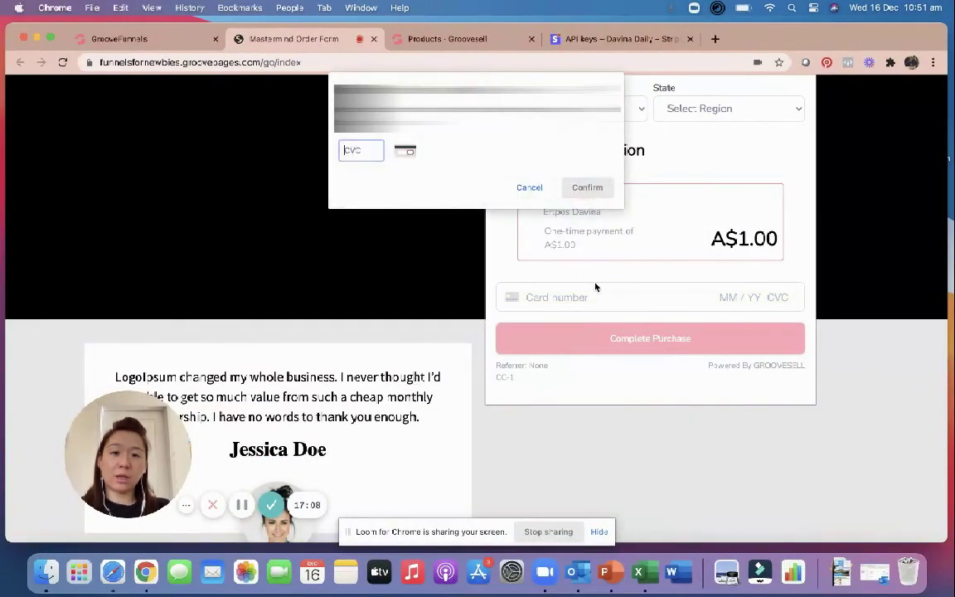
{"action": "left_click", "coordinate": [531, 189]}
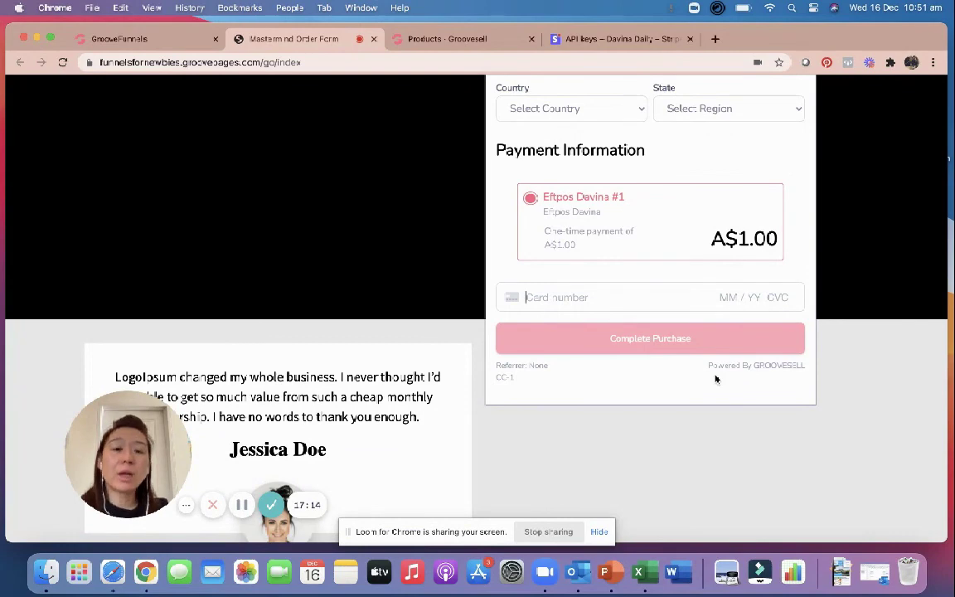
{"action": "scroll", "coordinate": [716, 358], "scroll_direction": "up", "scroll_amount": 5}
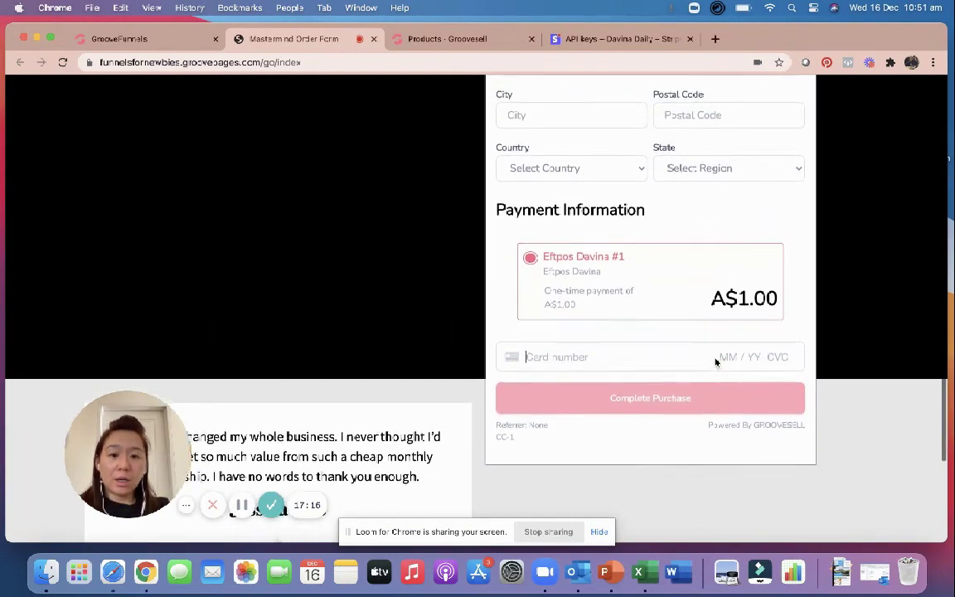
{"action": "scroll", "coordinate": [716, 363], "scroll_direction": "up", "scroll_amount": 5}
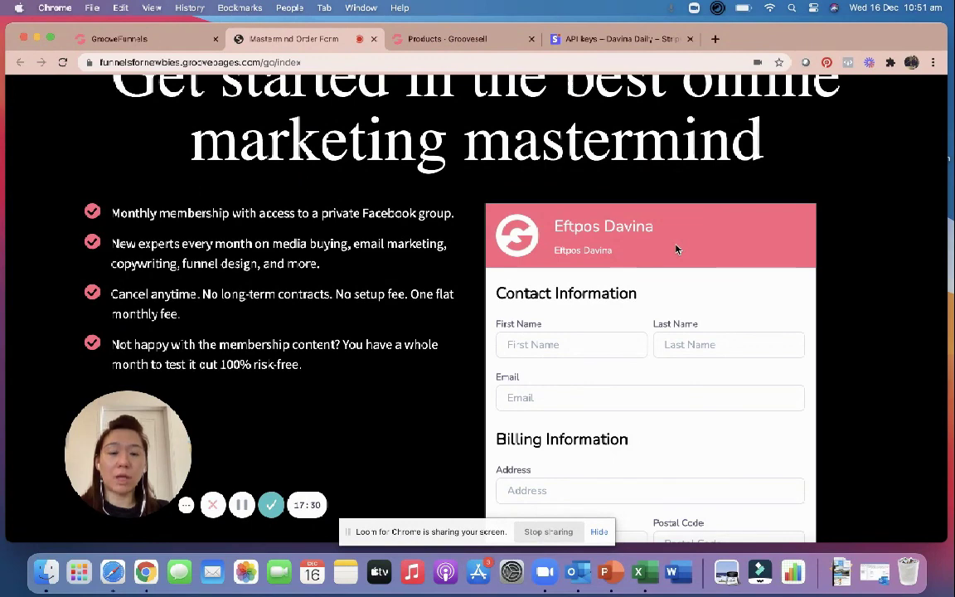
{"action": "scroll", "coordinate": [676, 249], "scroll_direction": "down", "scroll_amount": 8}
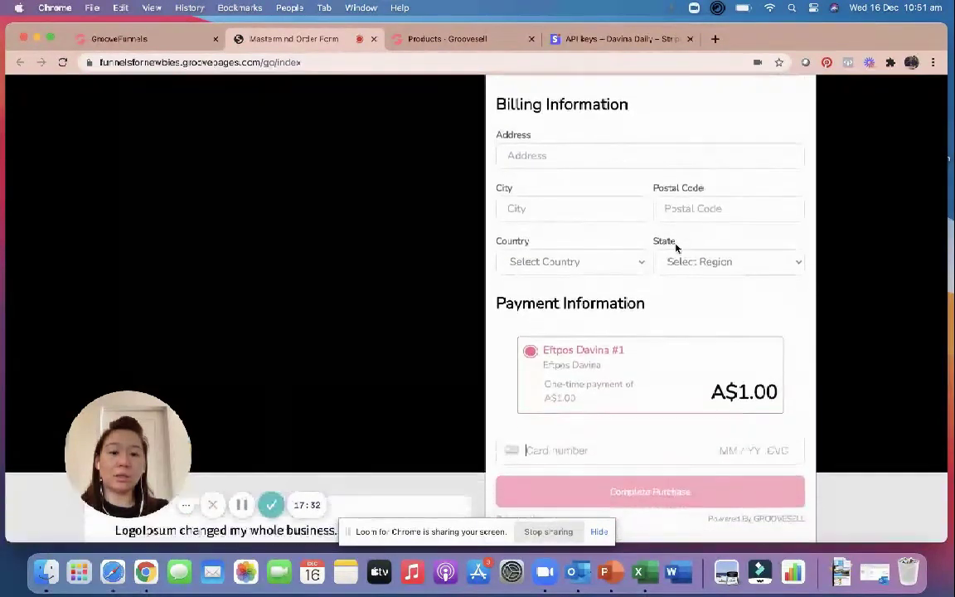
{"action": "scroll", "coordinate": [676, 247], "scroll_direction": "down", "scroll_amount": 4}
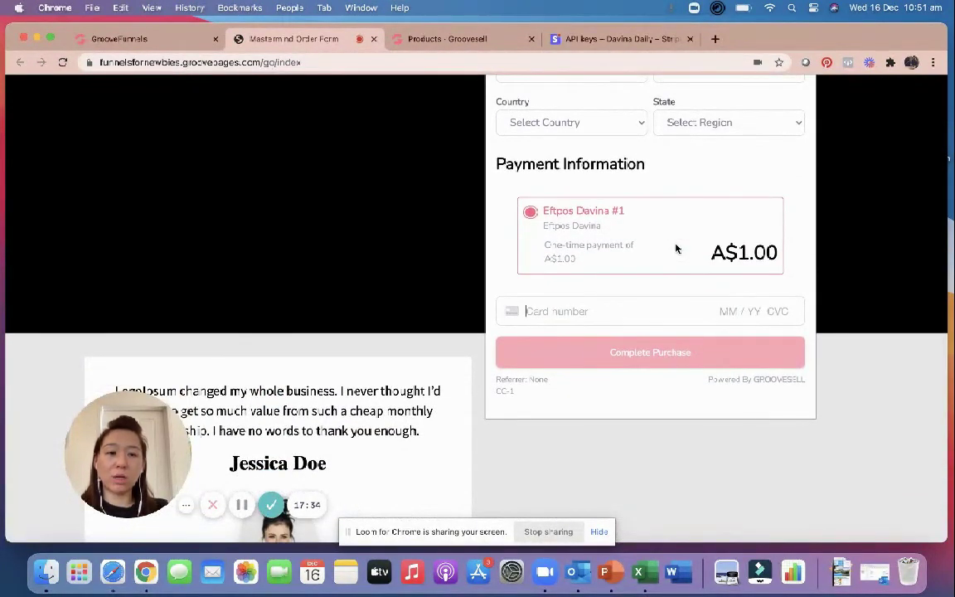